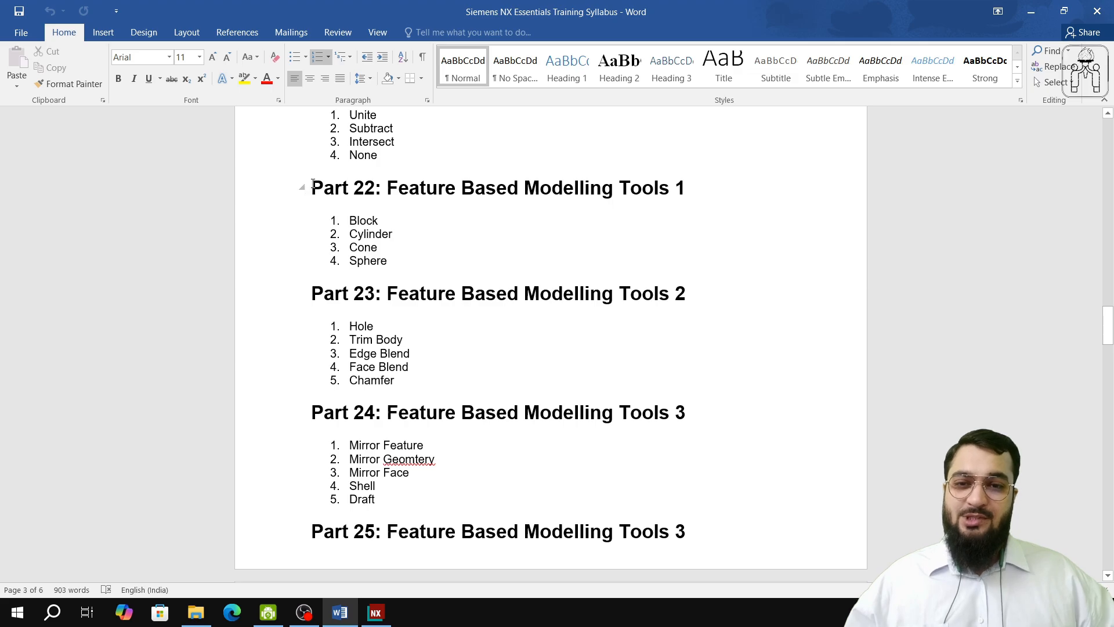
Step: Highlight the Part 22 heading with its Block, Cylinder, Cone and Sphere list, and switch to Siemens NX
{"action": "left_click_drag", "start_coordinate": [312, 185], "coordinate": [389, 264]}
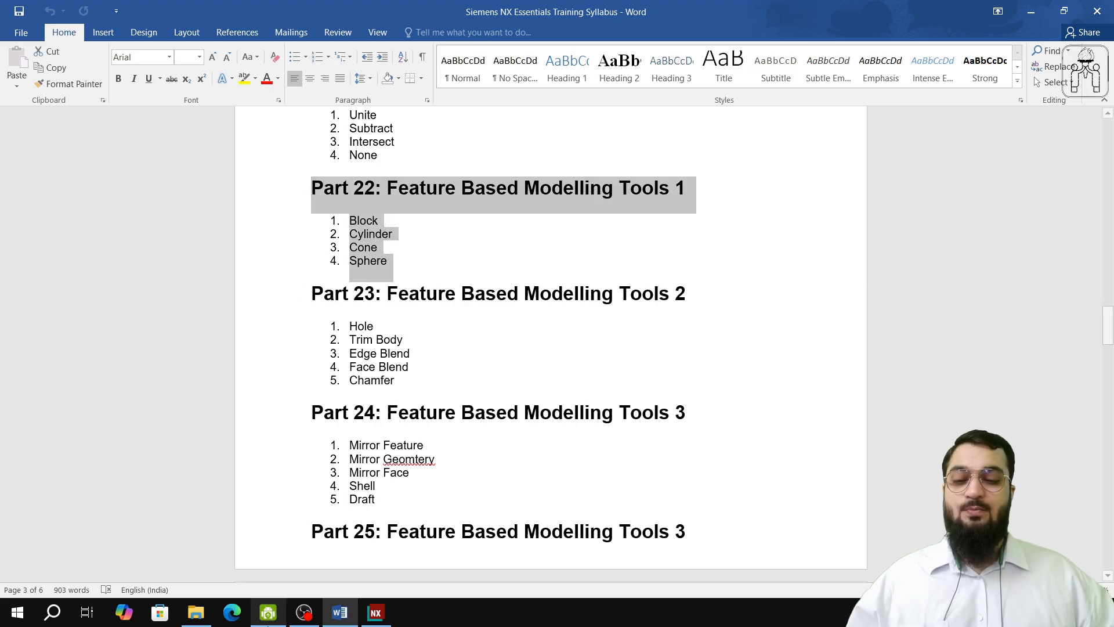
{"action": "left_click", "coordinate": [268, 619]}
{"action": "left_click", "coordinate": [303, 616]}
{"action": "left_click", "coordinate": [376, 615]}
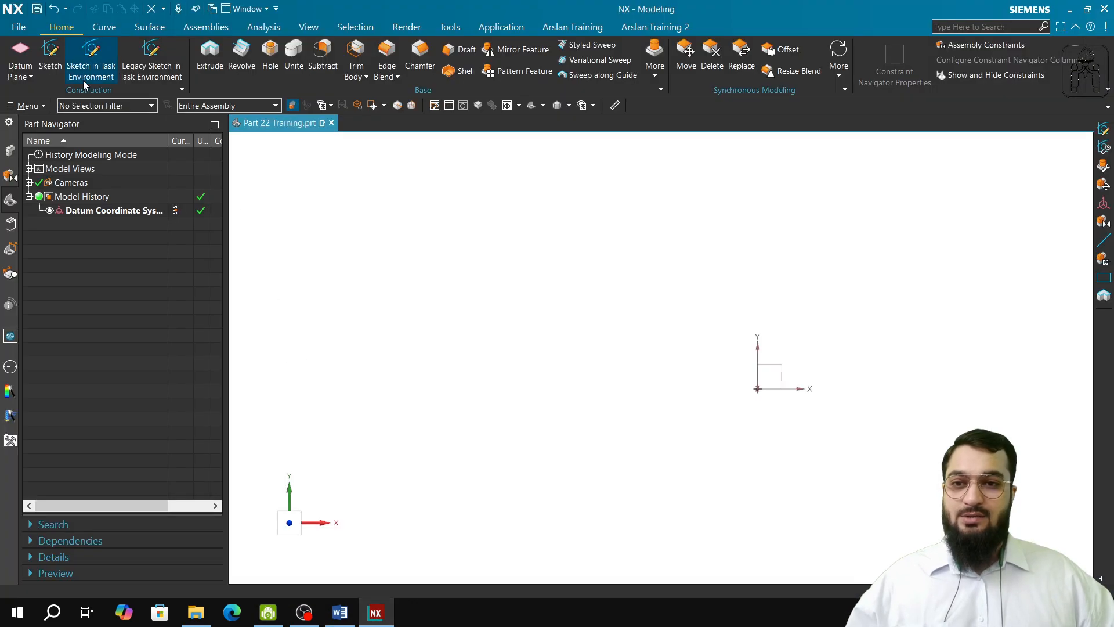
Step: Create a 100 x 100 x 100 mm block at the datum coordinate system's origin using Origin and Edge Lengths
{"action": "left_click", "coordinate": [653, 61]}
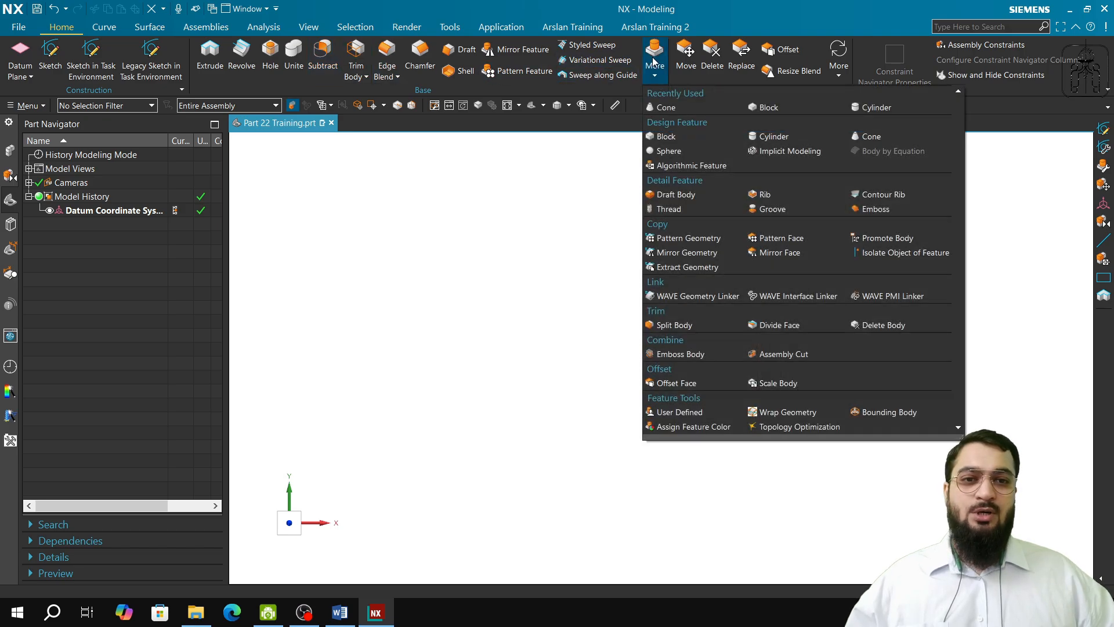
{"action": "left_click", "coordinate": [769, 108]}
{"action": "left_click", "coordinate": [93, 164]}
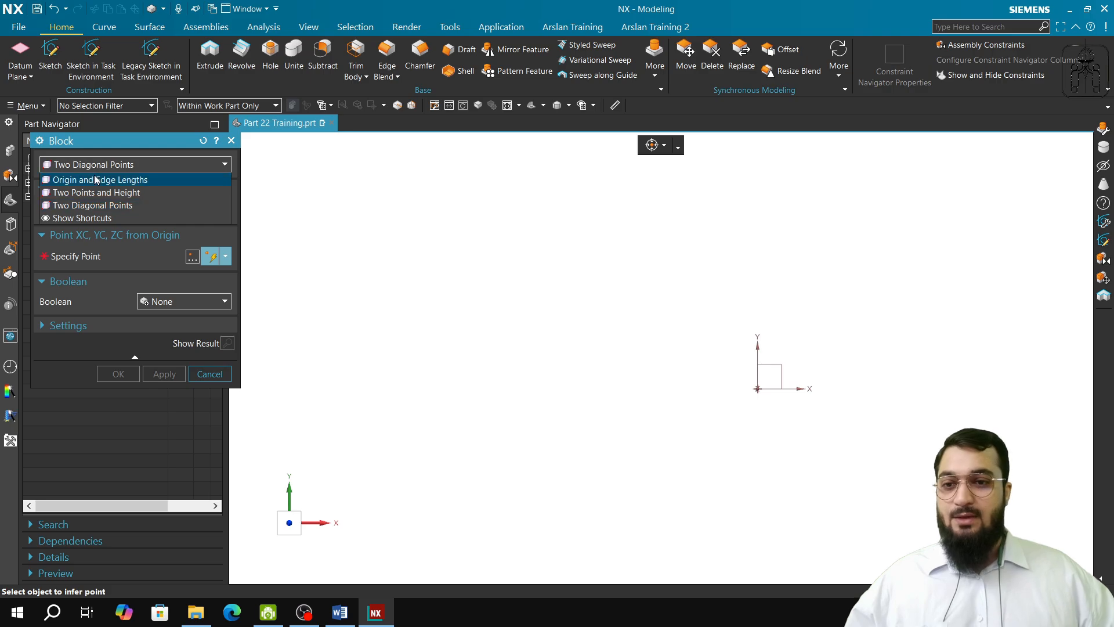
{"action": "left_click", "coordinate": [94, 178]}
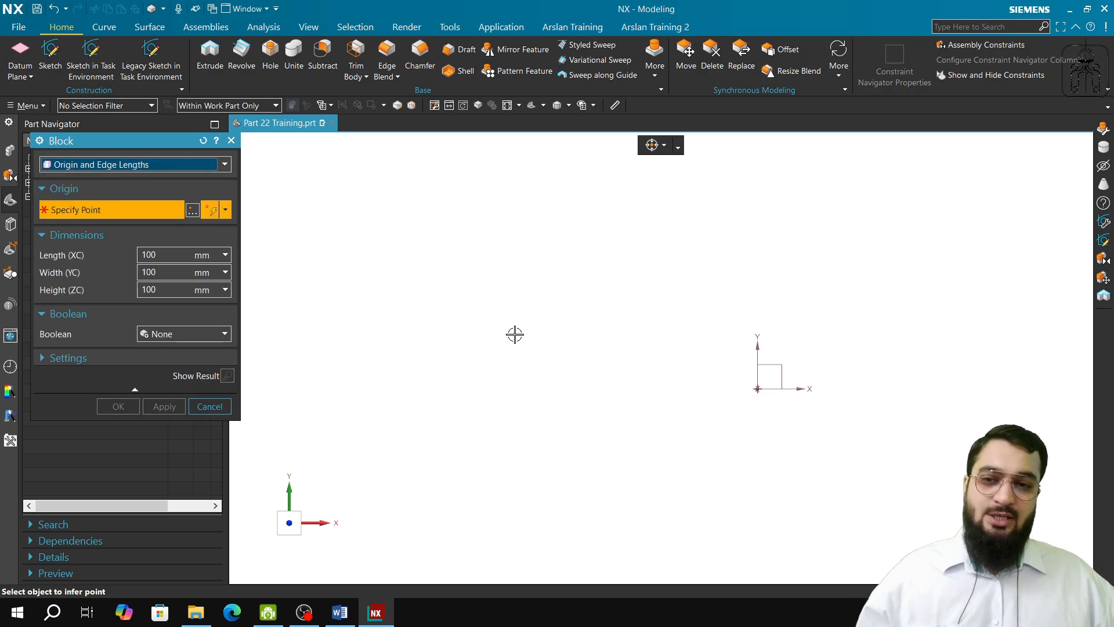
{"action": "middle_click_drag", "start_coordinate": [505, 341], "coordinate": [334, 328], "text": "shift"}
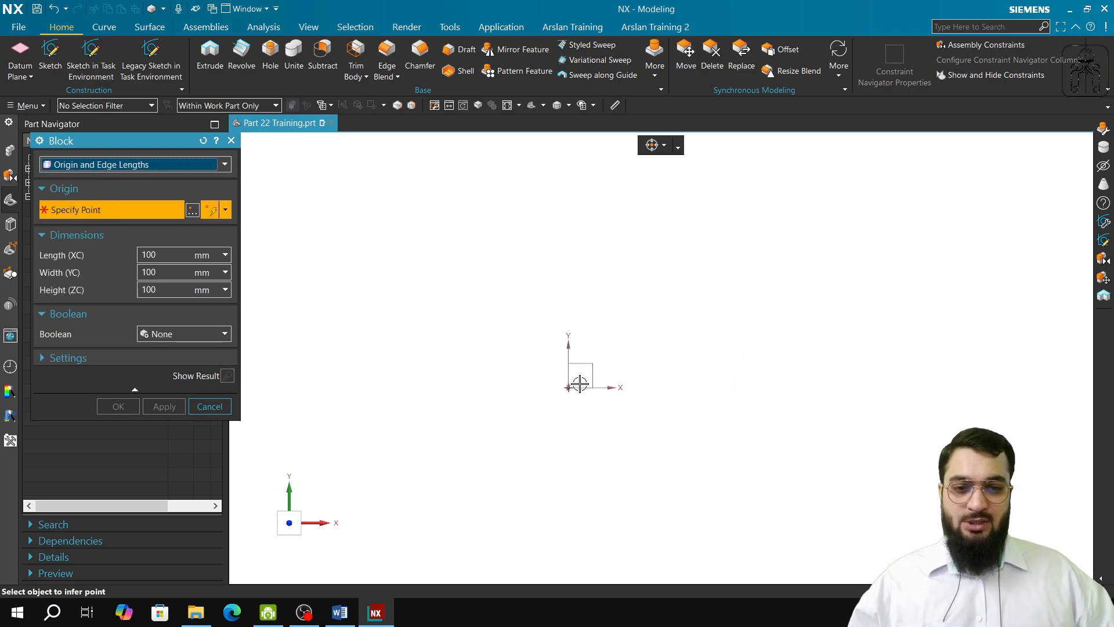
{"action": "middle_click_drag", "start_coordinate": [575, 382], "coordinate": [576, 410]}
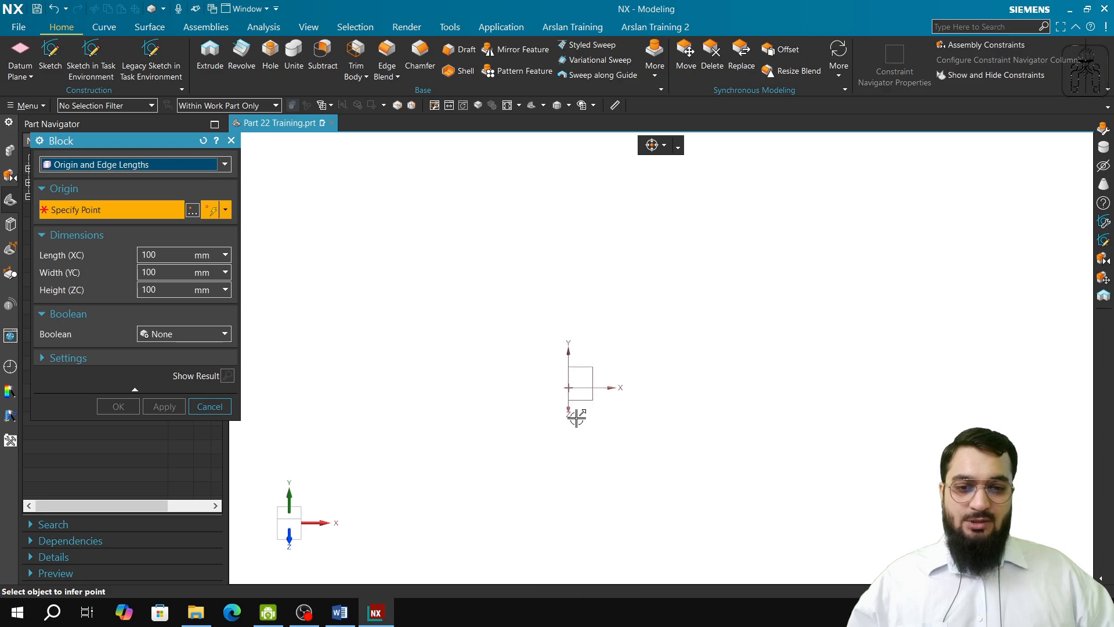
{"action": "left_click", "coordinate": [568, 388]}
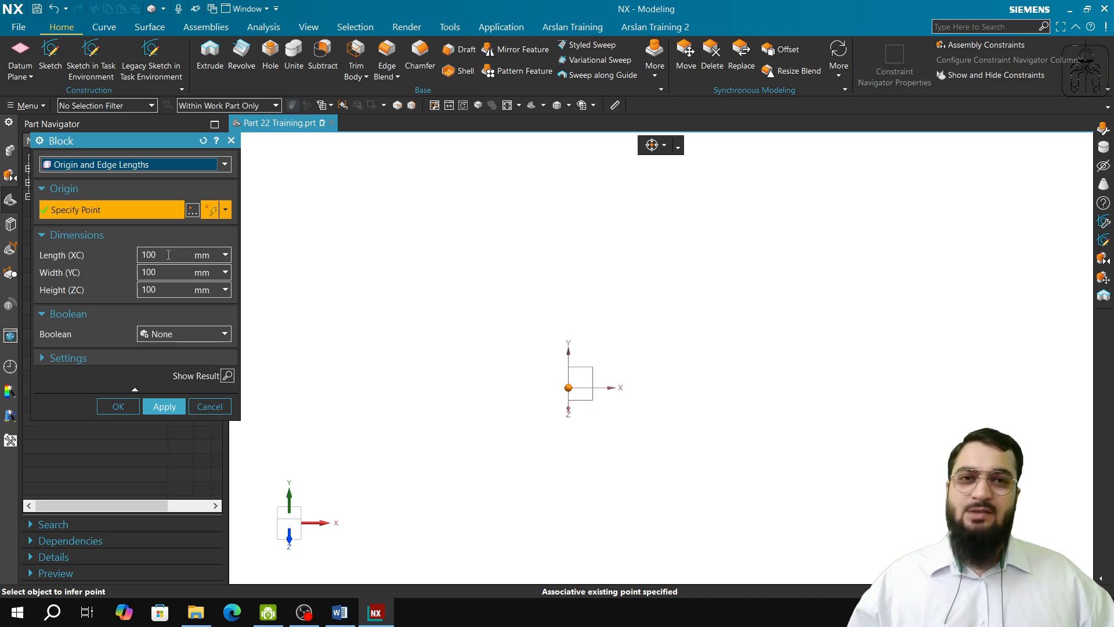
{"action": "left_click", "coordinate": [575, 377]}
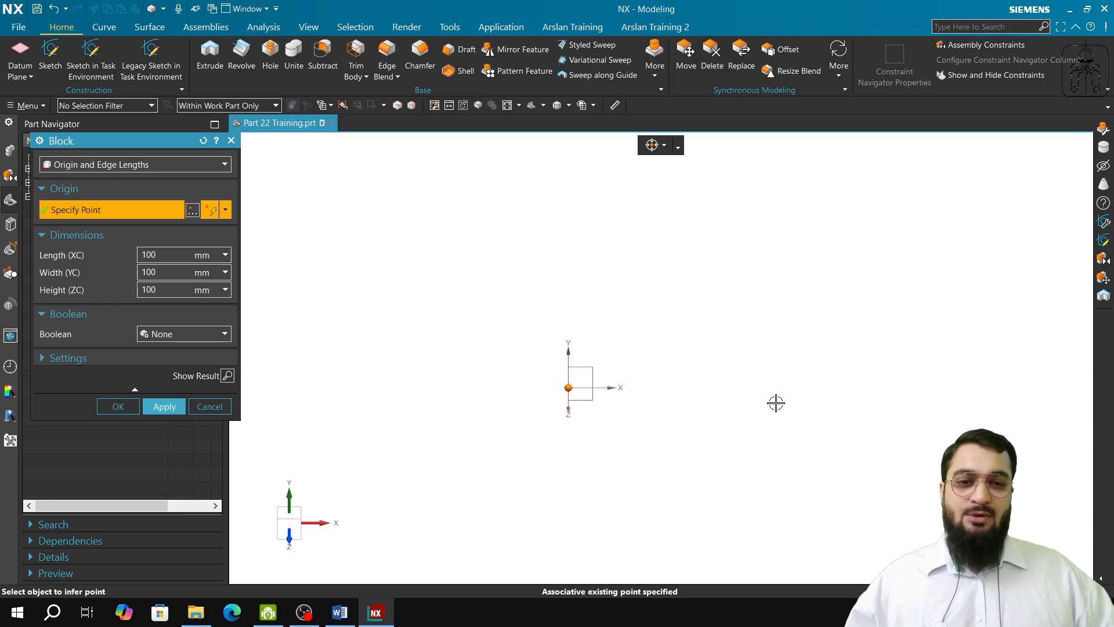
{"action": "left_click", "coordinate": [163, 406]}
Step: Try defining a second block by Two Points and Height, using two diagonally opposite corners of the cube's upward-facing Y-side face
{"action": "middle_click_drag", "start_coordinate": [430, 512], "coordinate": [482, 503]}
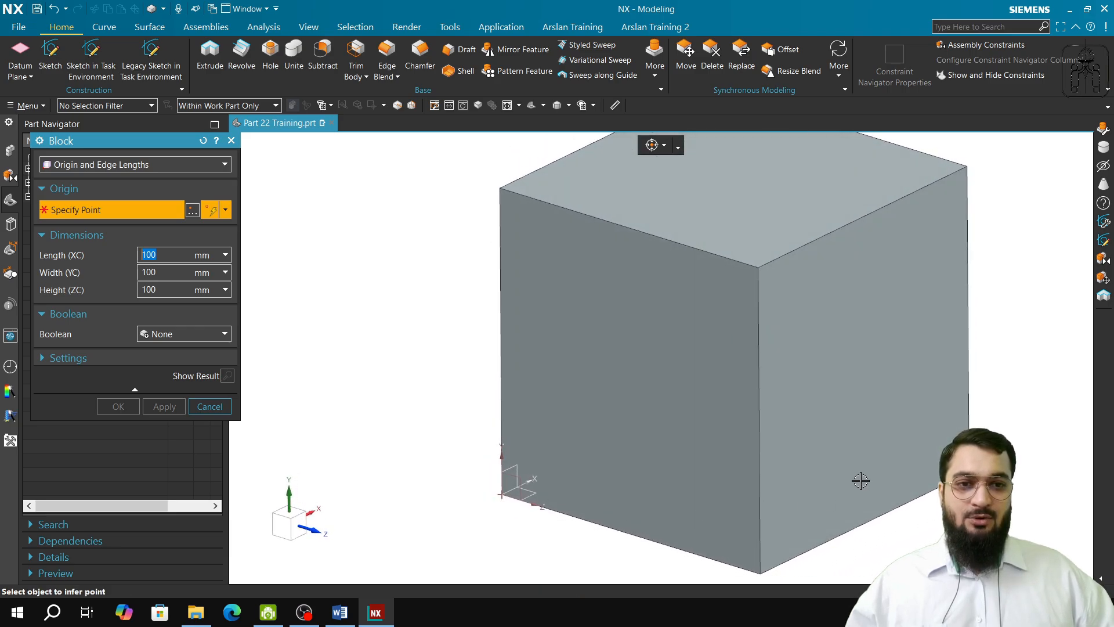
{"action": "middle_click_drag", "start_coordinate": [841, 499], "coordinate": [653, 496], "text": "shift"}
{"action": "scroll", "coordinate": [644, 445], "scroll_direction": "up", "scroll_amount": 1}
{"action": "scroll", "coordinate": [644, 445], "scroll_direction": "down", "scroll_amount": 2}
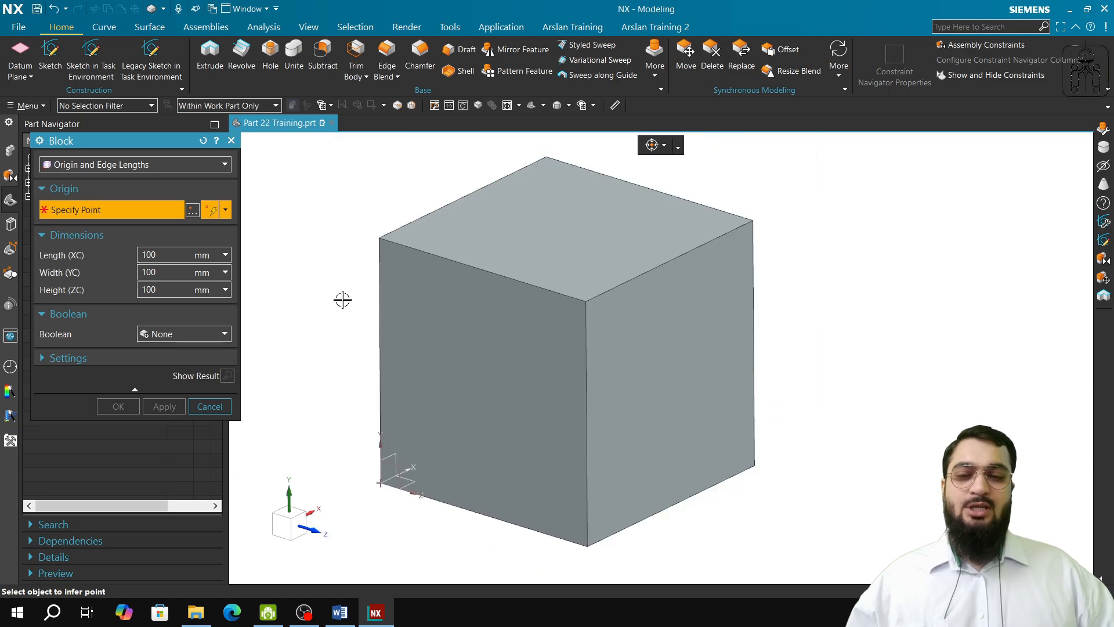
{"action": "left_click", "coordinate": [116, 165]}
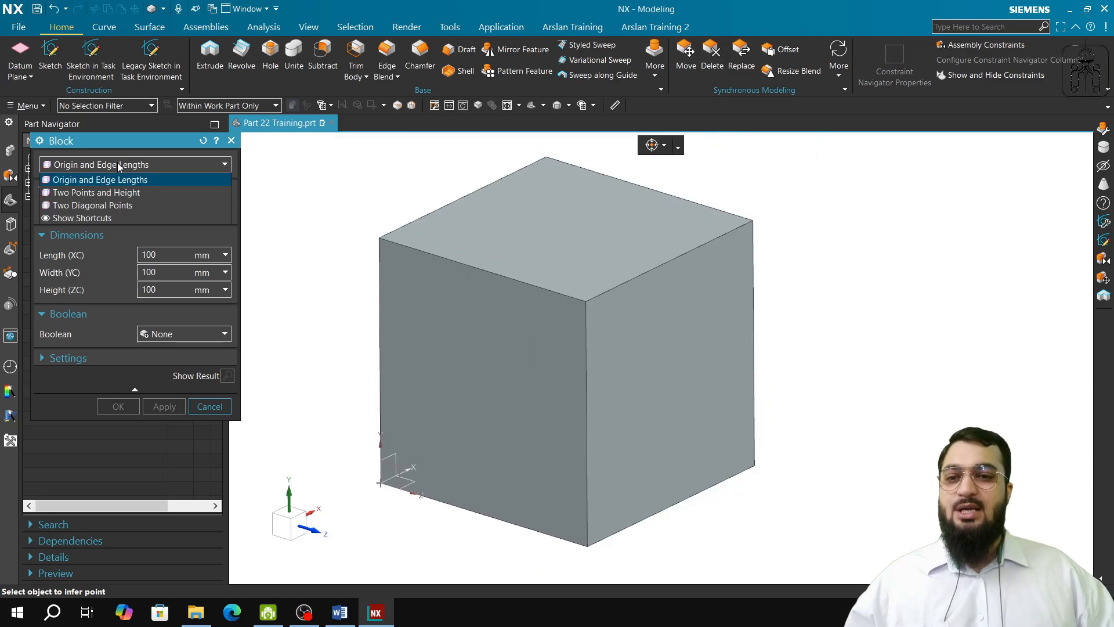
{"action": "left_click", "coordinate": [111, 193]}
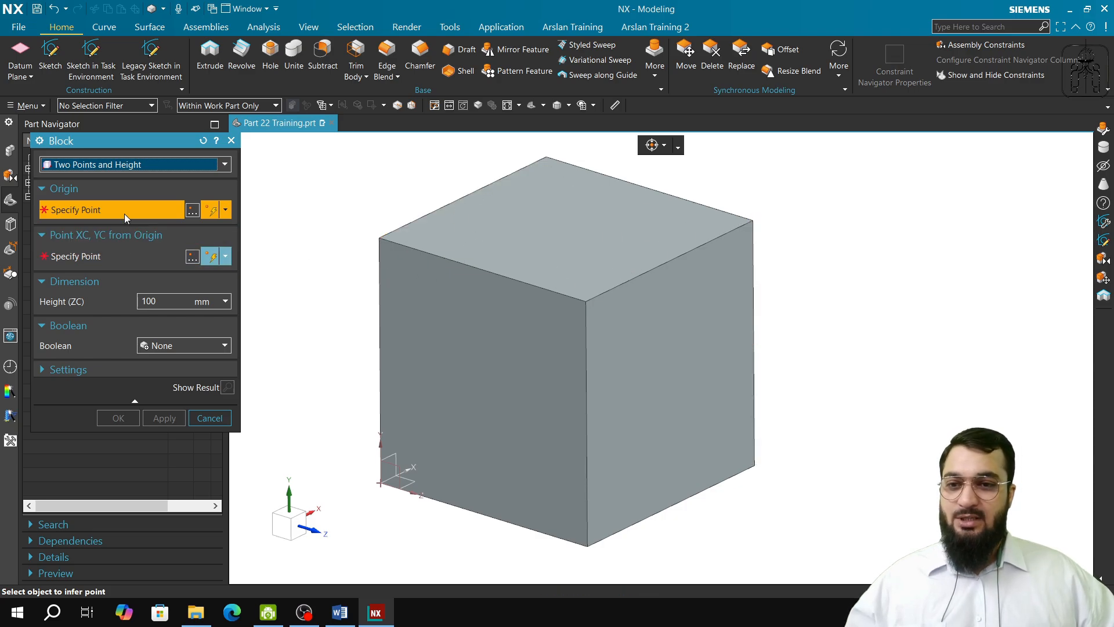
{"action": "left_click", "coordinate": [378, 238]}
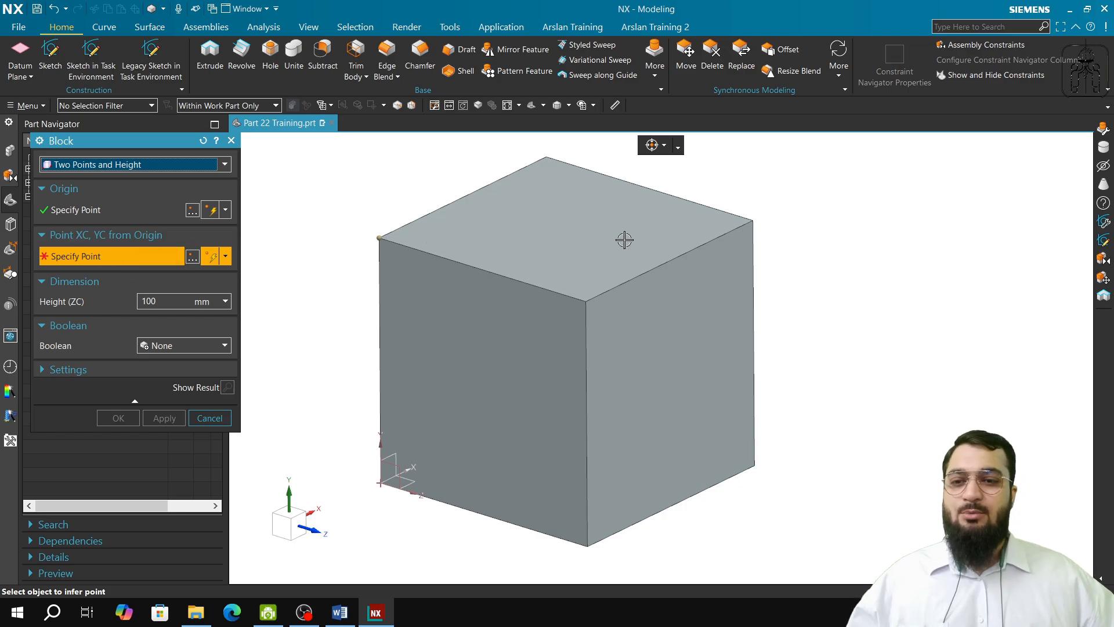
{"action": "left_click", "coordinate": [752, 221]}
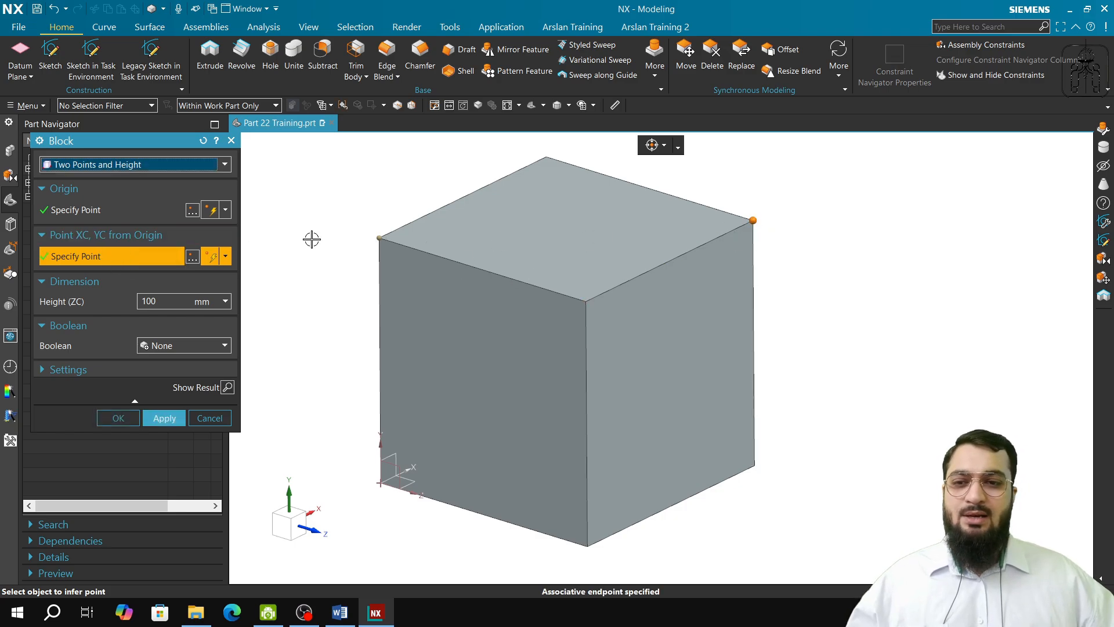
Step: Try to create the two-point block with a height of 50 mm, united with the existing cube
{"action": "left_click", "coordinate": [161, 302]}
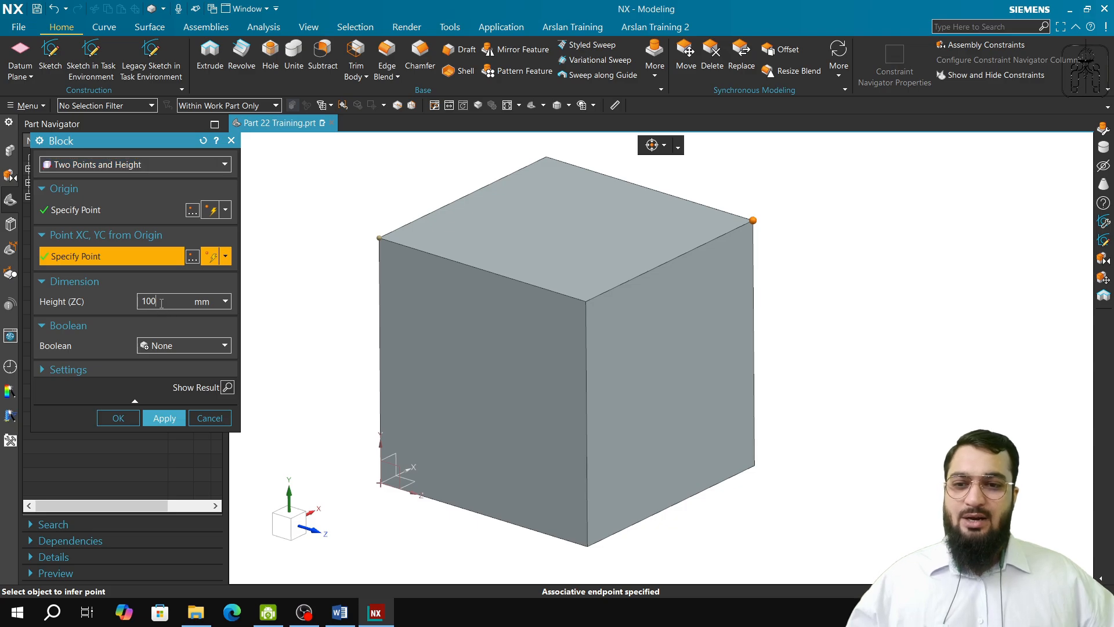
{"action": "key", "text": "BackSpace"}
{"action": "key", "text": "BackSpace"}
{"action": "key", "text": "BackSpace"}
{"action": "type", "text": "50"}
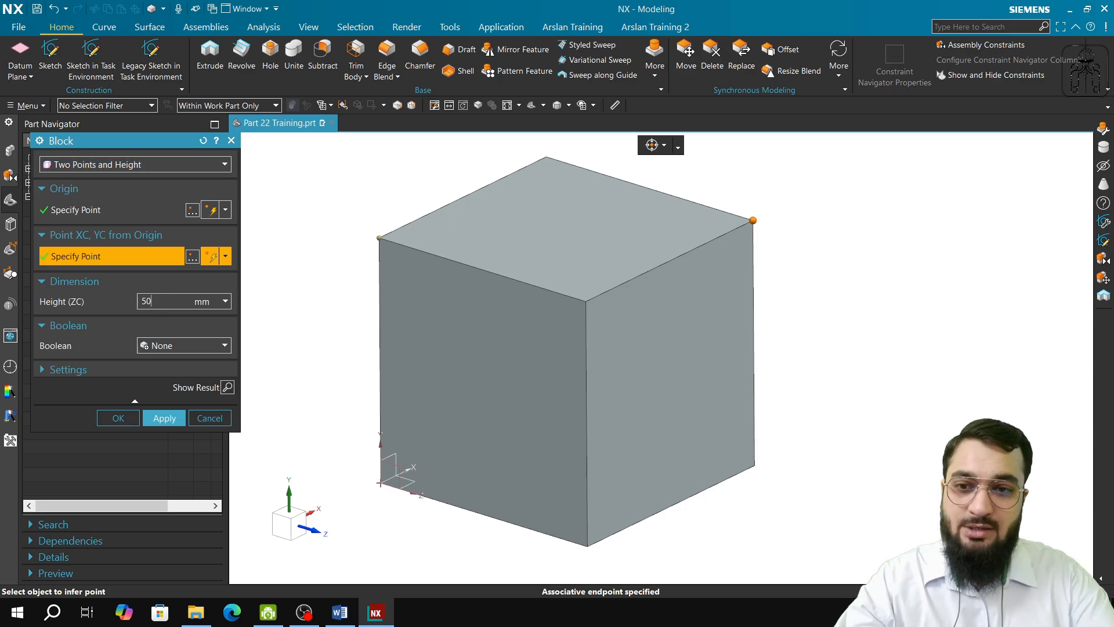
{"action": "key", "text": "Tab"}
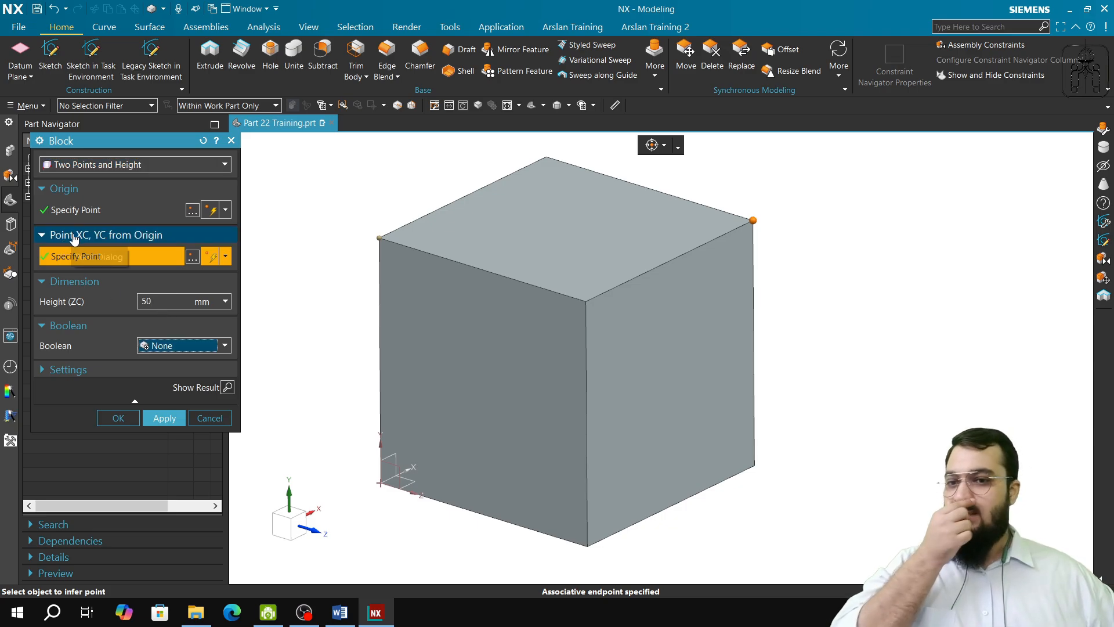
{"action": "left_click", "coordinate": [180, 346]}
{"action": "left_click", "coordinate": [174, 374]}
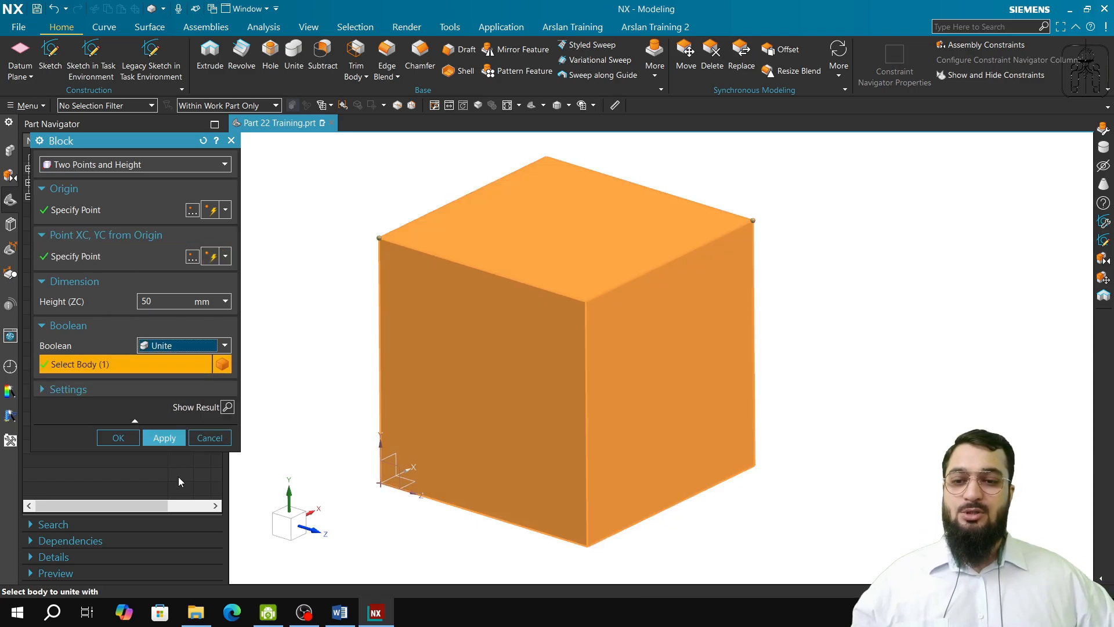
{"action": "left_click", "coordinate": [175, 439]}
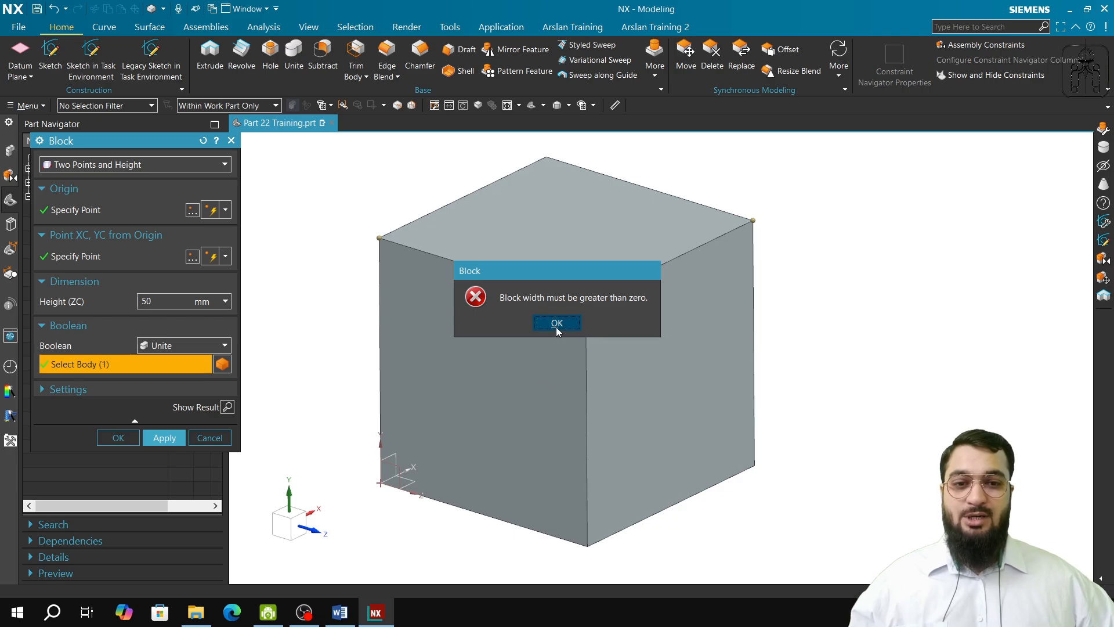
{"action": "left_click", "coordinate": [556, 323]}
{"action": "key", "text": "Escape"}
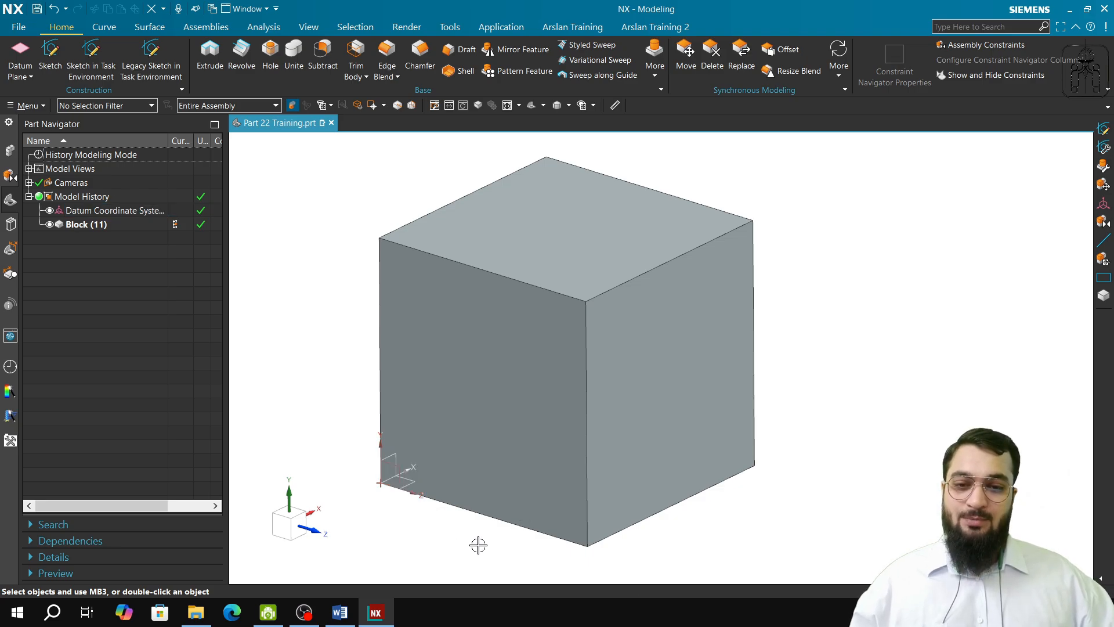
Step: Create a 100 mm high block by Two Points and Height from opposite corners of the cube's +Z end face, with Boolean None
{"action": "middle_click_drag", "start_coordinate": [490, 438], "coordinate": [539, 373]}
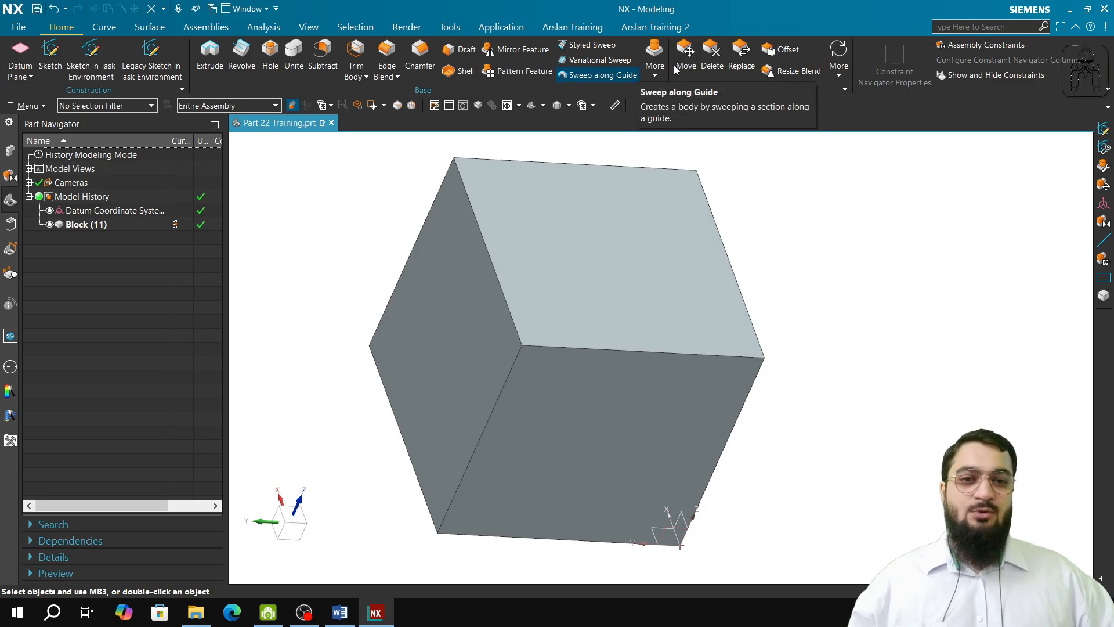
{"action": "left_click", "coordinate": [654, 58]}
{"action": "left_click", "coordinate": [758, 110]}
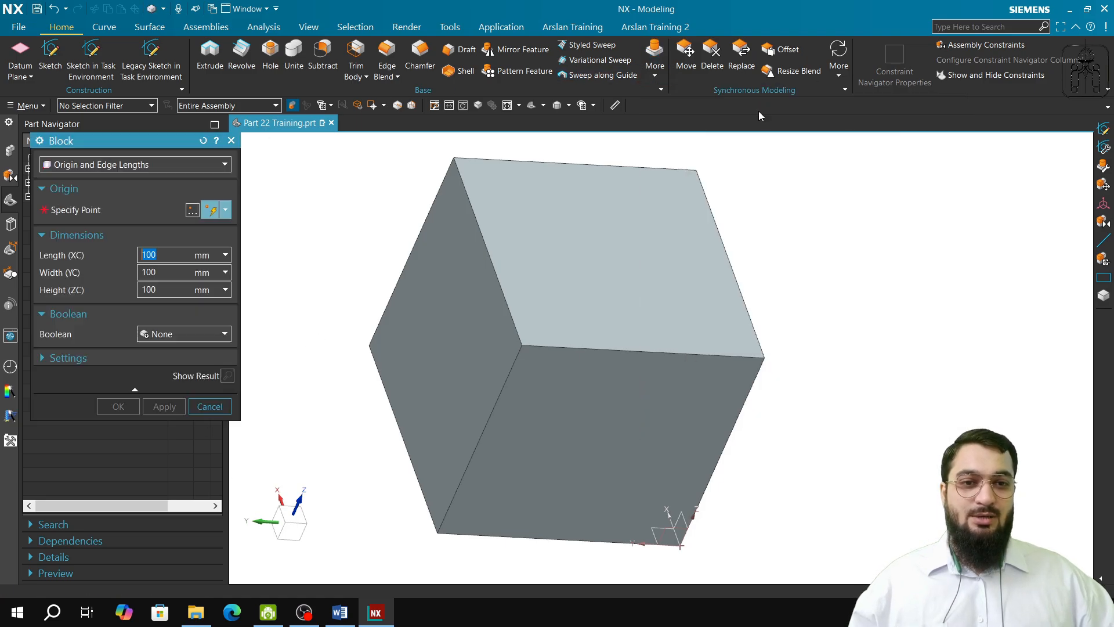
{"action": "left_click", "coordinate": [97, 165]}
{"action": "left_click", "coordinate": [99, 192]}
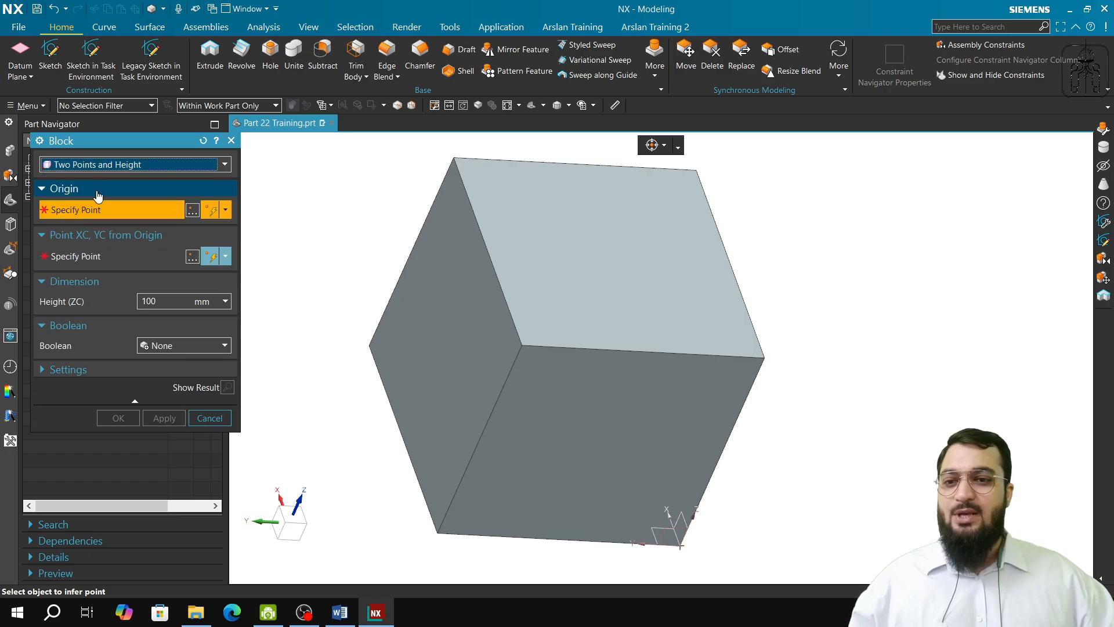
{"action": "middle_click_drag", "start_coordinate": [663, 459], "coordinate": [539, 376]}
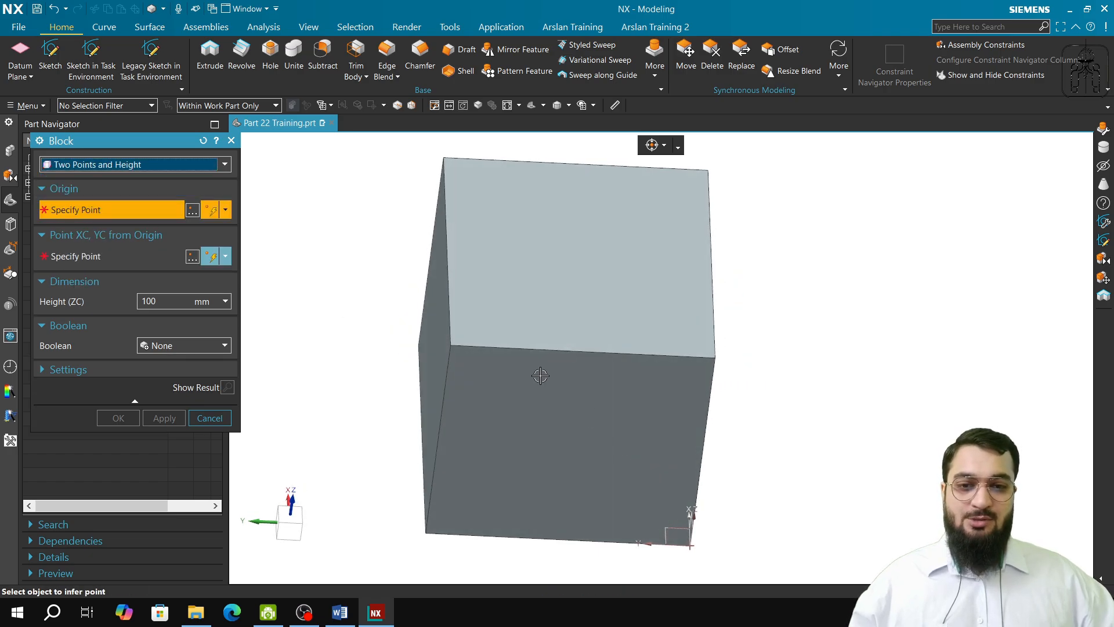
{"action": "left_click", "coordinate": [450, 345]}
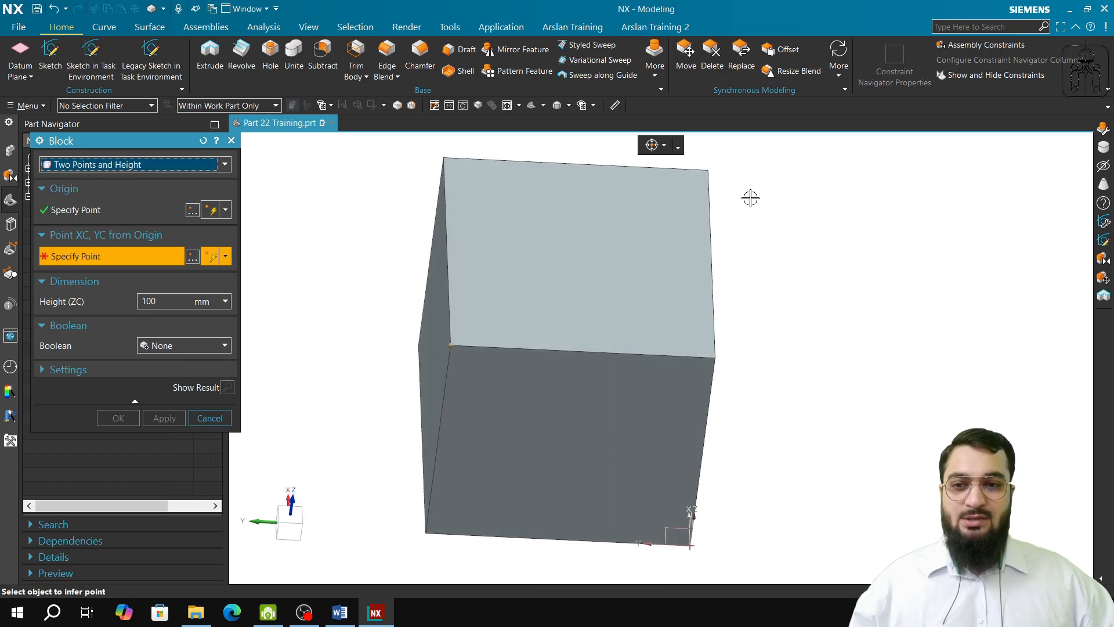
{"action": "left_click", "coordinate": [706, 169]}
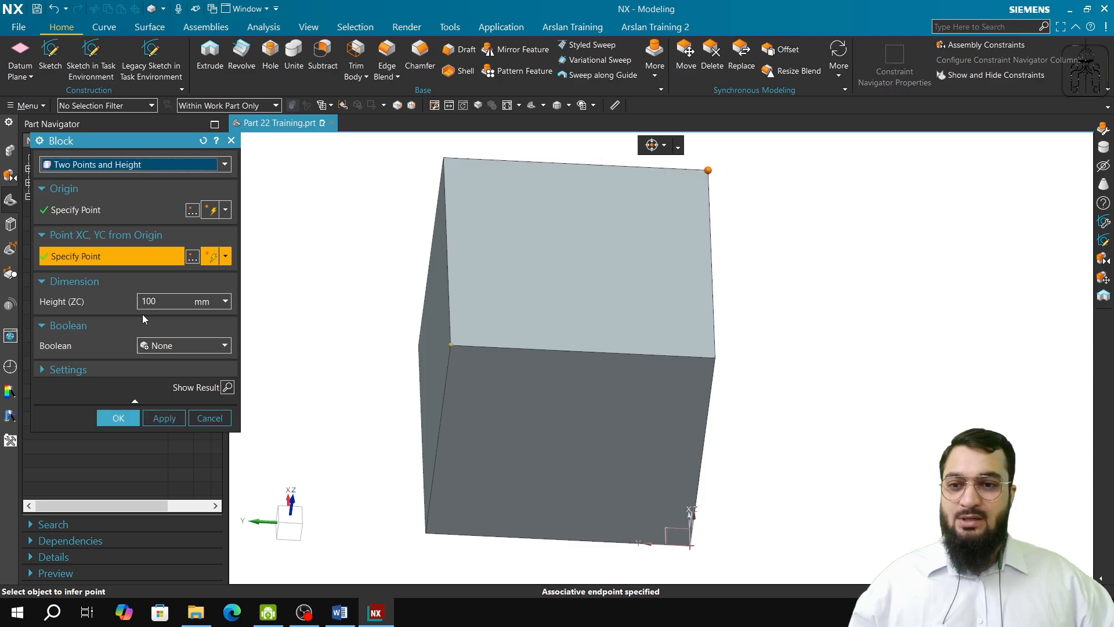
{"action": "left_click", "coordinate": [175, 413]}
Step: Create a block by Two Diagonal Points with Boolean None, using two body-diagonal corners of the upper +Z block
{"action": "middle_click_drag", "start_coordinate": [400, 407], "coordinate": [365, 276]}
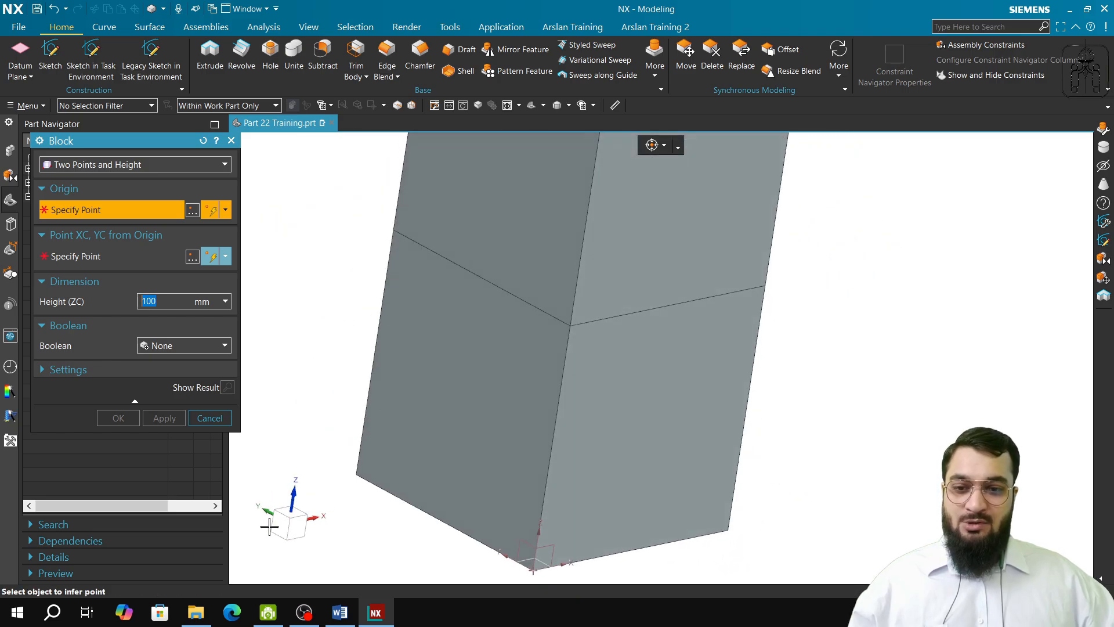
{"action": "middle_click_drag", "start_coordinate": [440, 448], "coordinate": [515, 410]}
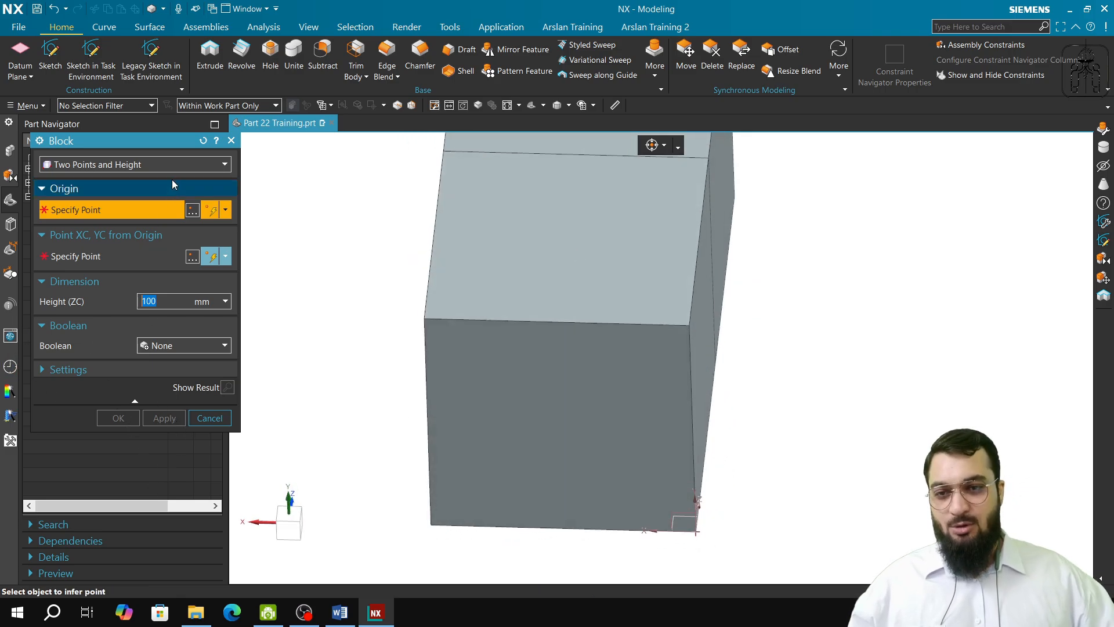
{"action": "middle_click_drag", "start_coordinate": [629, 346], "coordinate": [595, 435]}
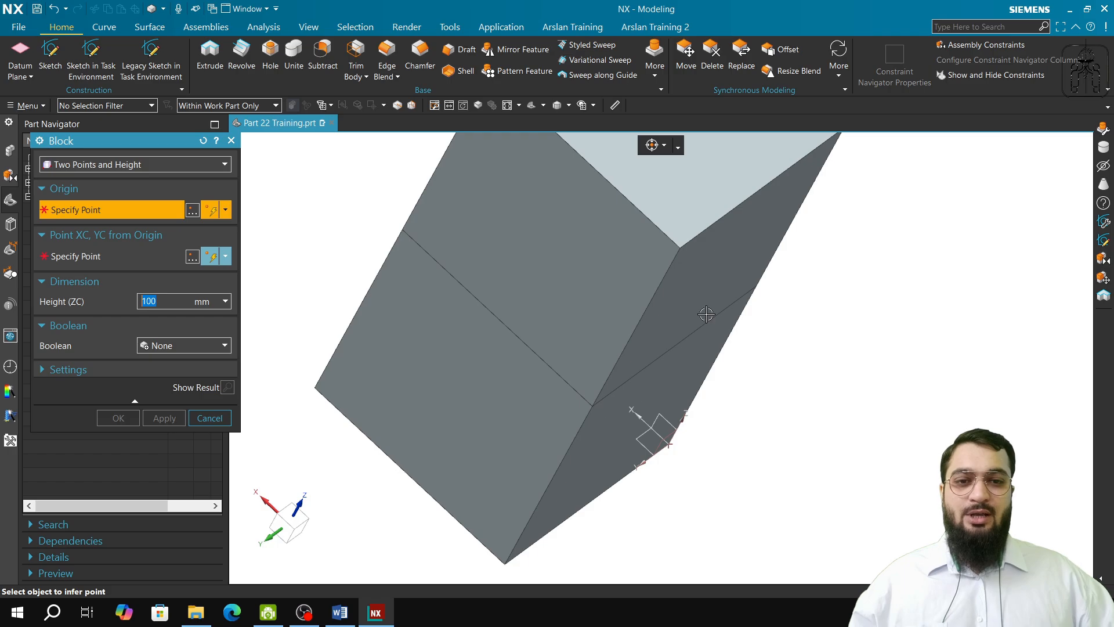
{"action": "middle_click_drag", "start_coordinate": [703, 311], "coordinate": [662, 423]}
{"action": "left_click", "coordinate": [164, 165]}
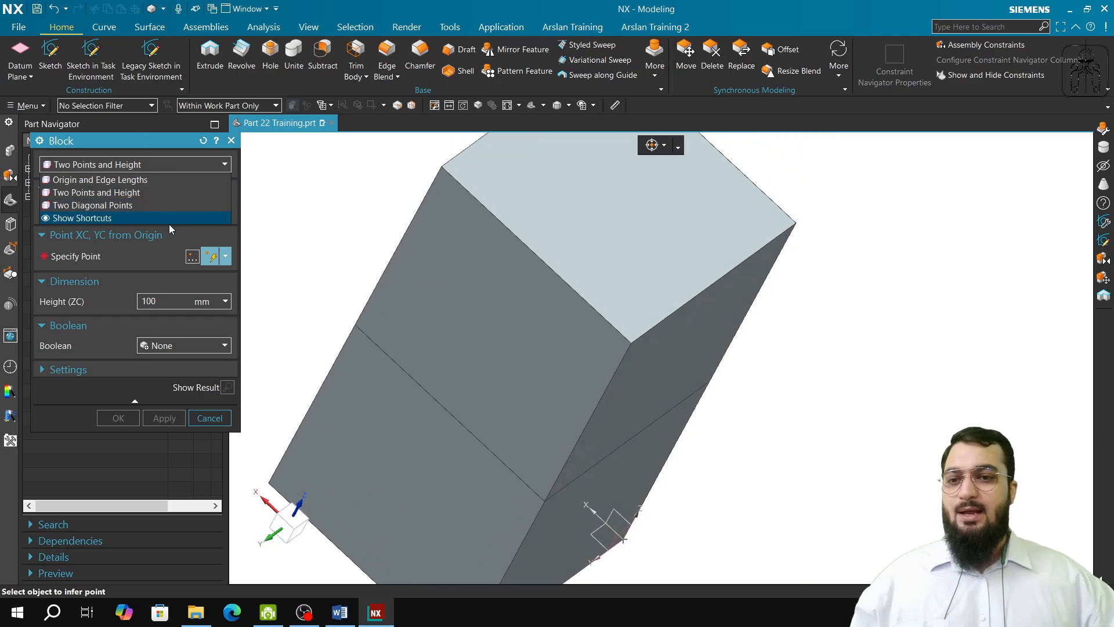
{"action": "left_click", "coordinate": [149, 208]}
{"action": "middle_click_drag", "start_coordinate": [485, 353], "coordinate": [520, 357]}
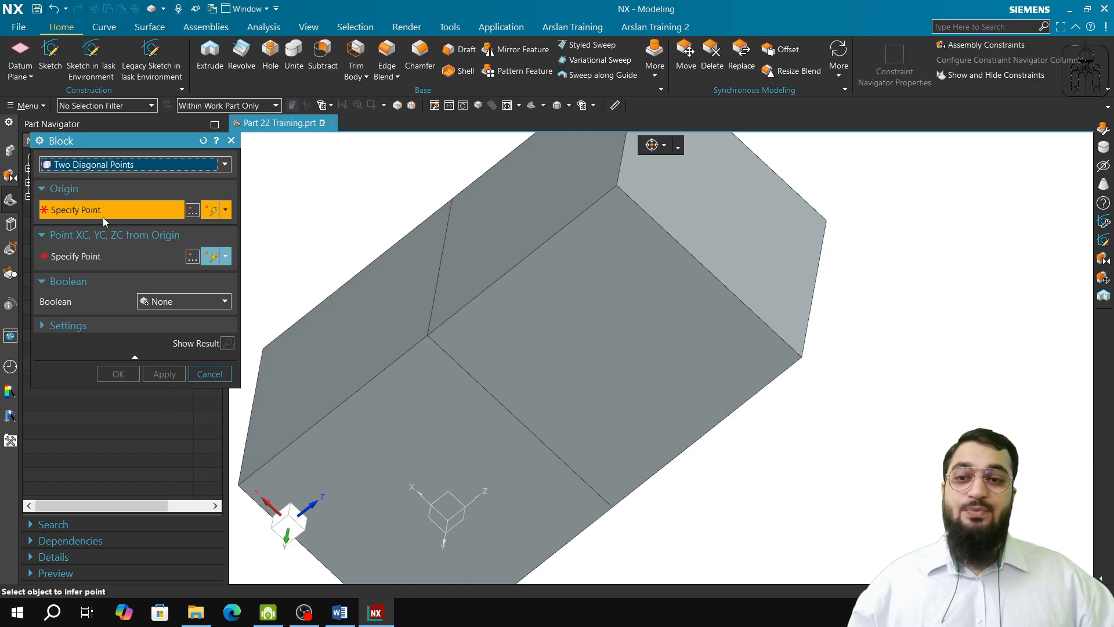
{"action": "middle_click_drag", "start_coordinate": [587, 322], "coordinate": [552, 350]}
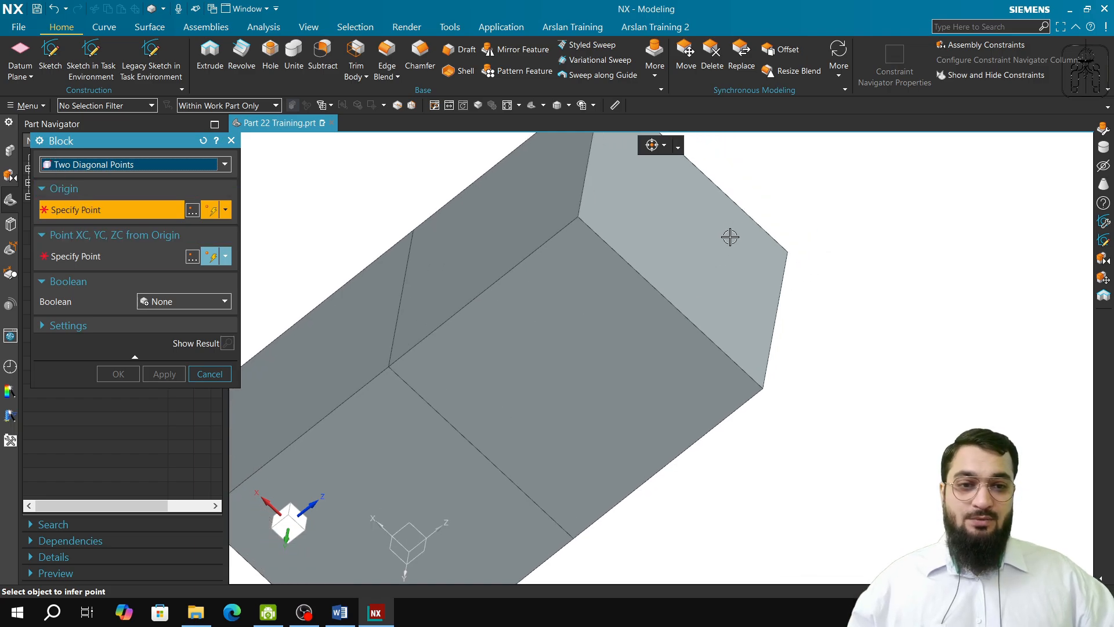
{"action": "left_click", "coordinate": [786, 252]}
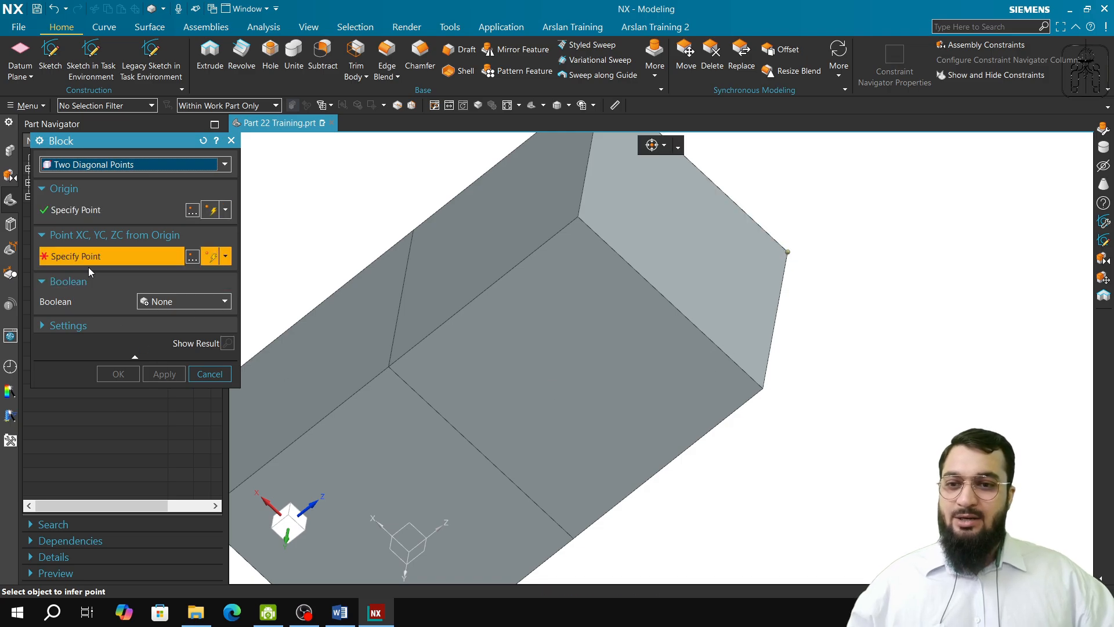
{"action": "left_click", "coordinate": [389, 366]}
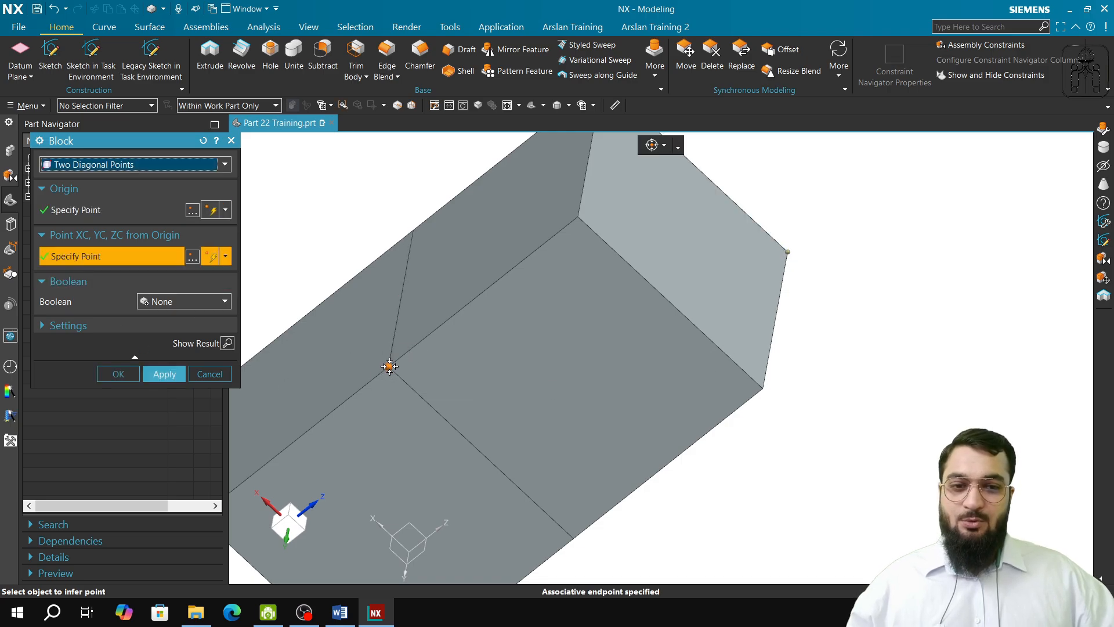
{"action": "left_click", "coordinate": [165, 374]}
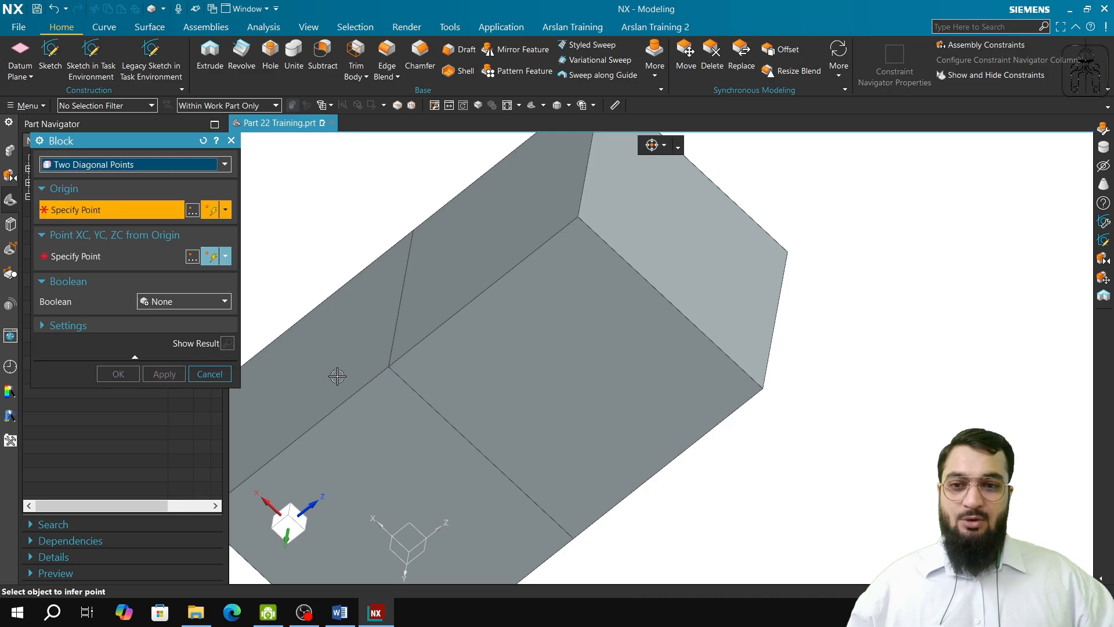
{"action": "left_click", "coordinate": [218, 374]}
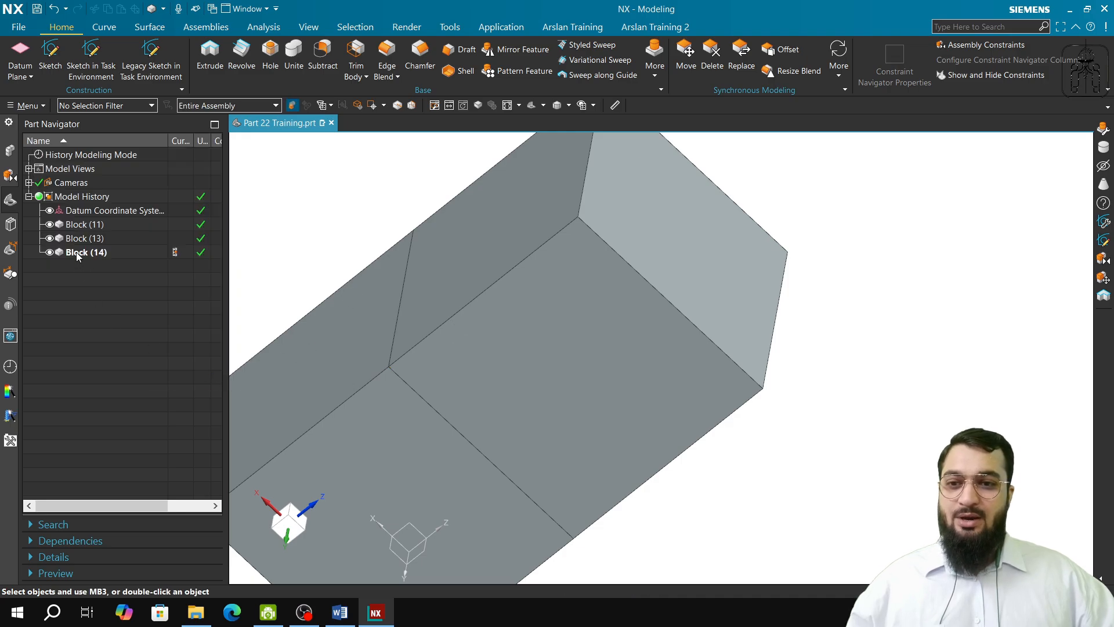
Step: Compare the two coincident upper blocks by toggling Block (13)'s visibility and reviewing the definition of Block (14)
{"action": "left_click", "coordinate": [50, 238]}
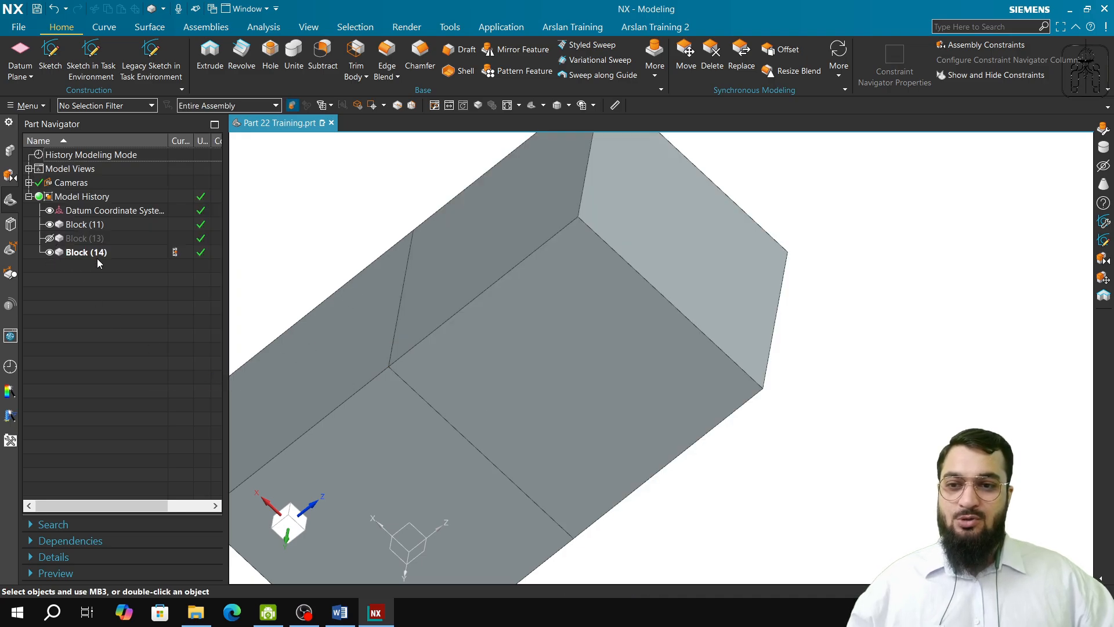
{"action": "left_click", "coordinate": [81, 252]}
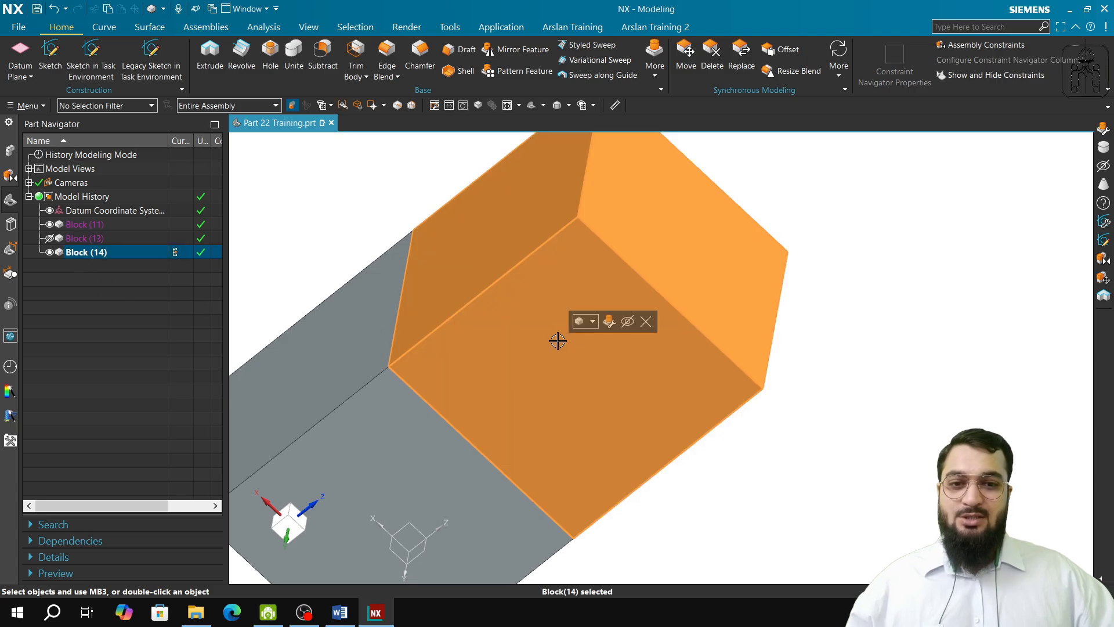
{"action": "key", "text": "Escape"}
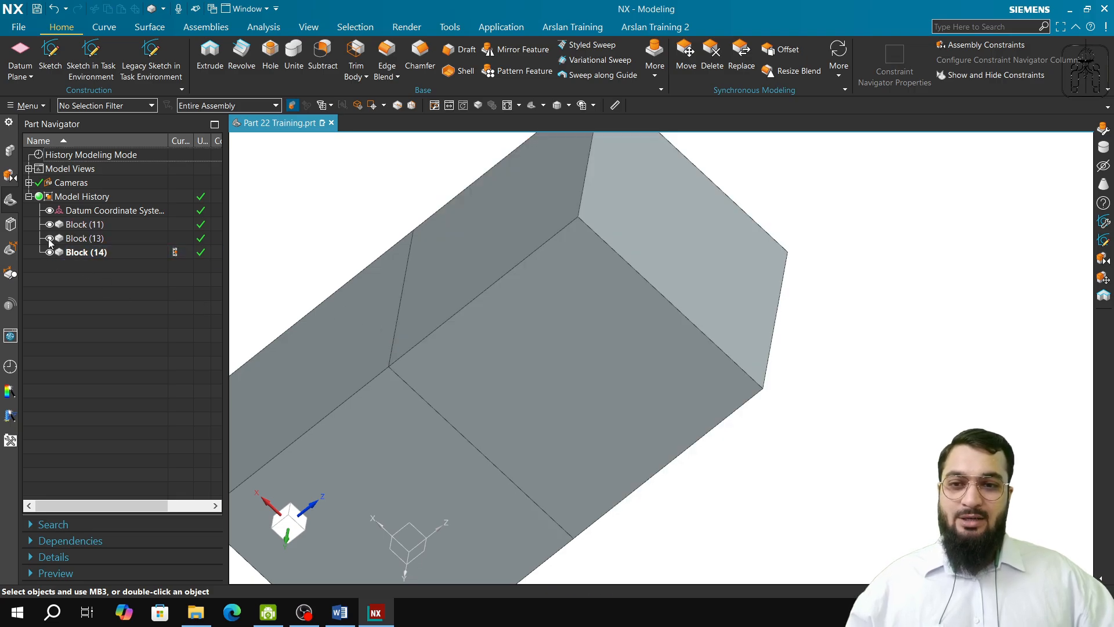
{"action": "double_click", "coordinate": [95, 251]}
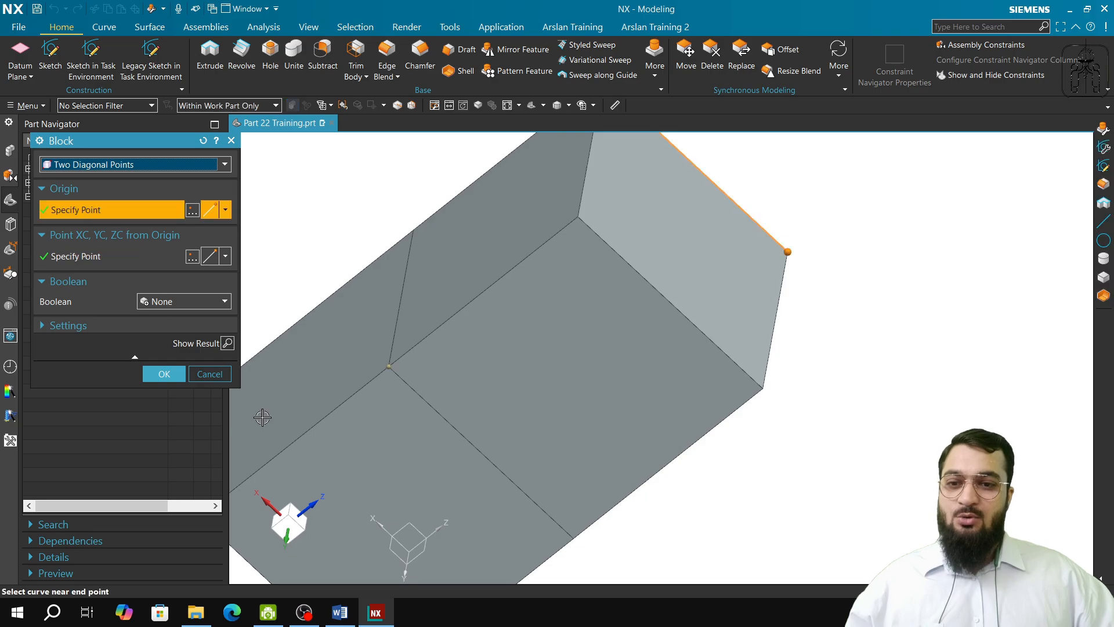
{"action": "left_click", "coordinate": [219, 374]}
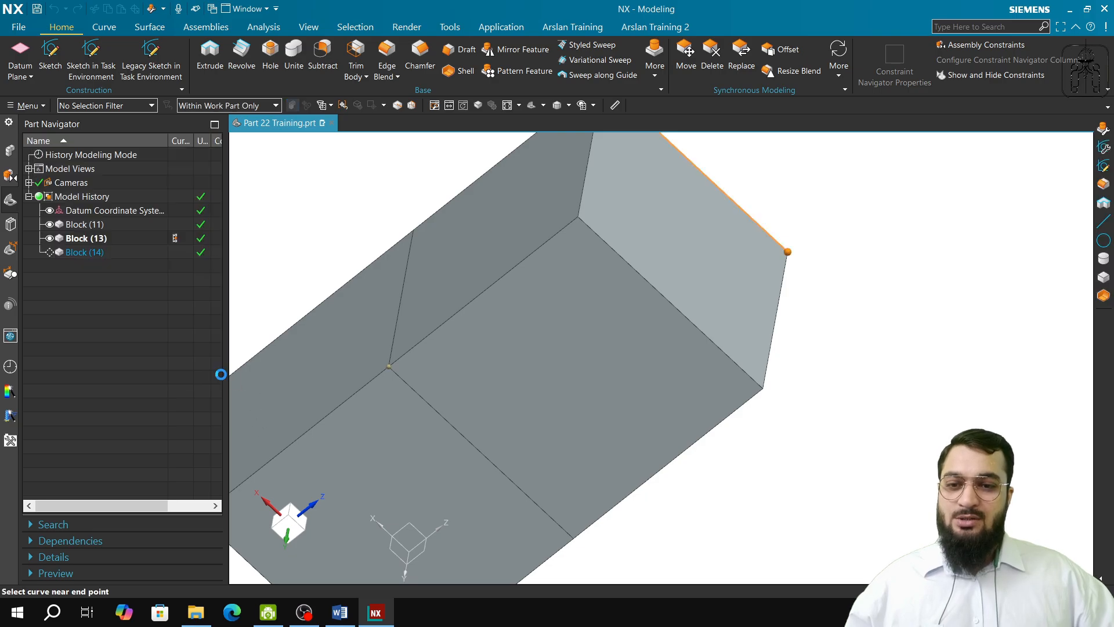
{"action": "double_click", "coordinate": [103, 252]}
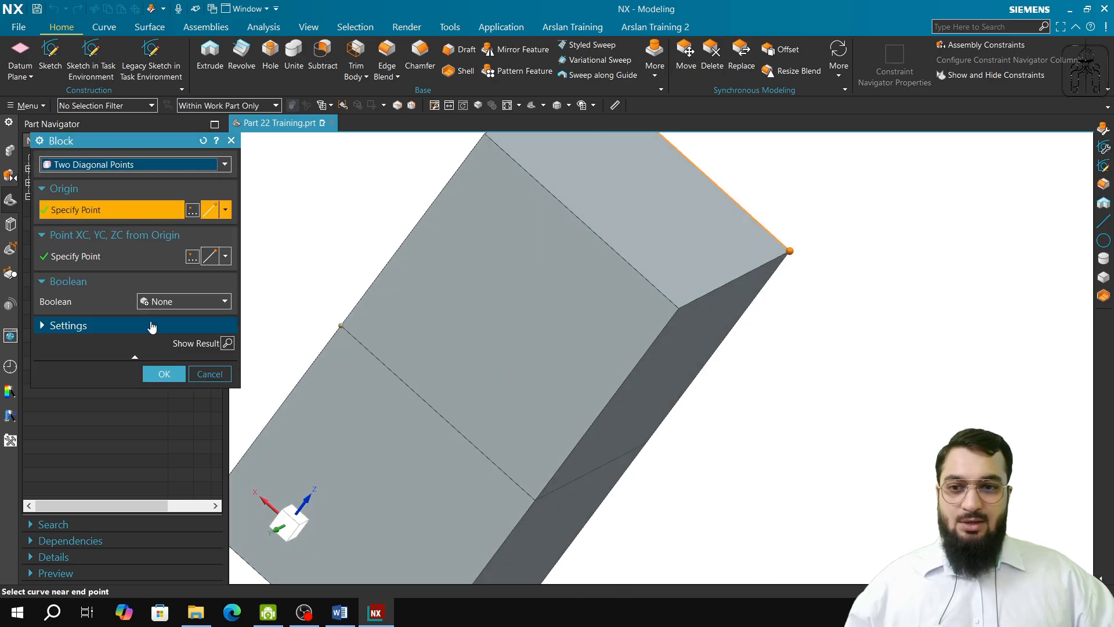
{"action": "left_click", "coordinate": [209, 373]}
Step: Delete the Two Points and Height block, Block (13), from the model history
{"action": "left_click", "coordinate": [78, 239]}
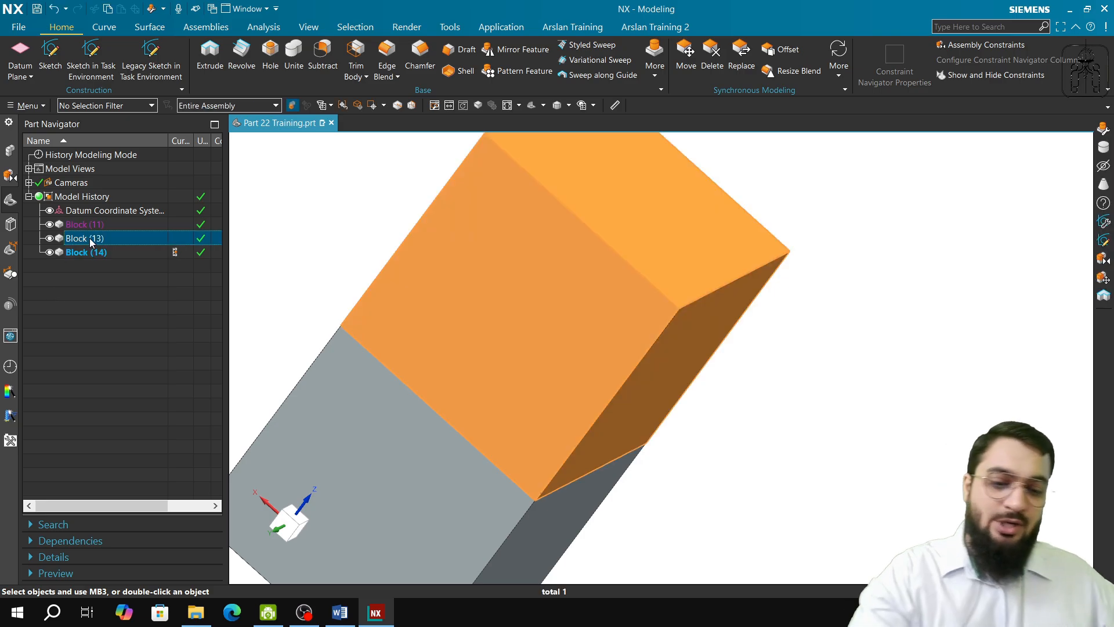
{"action": "key", "text": "Delete"}
{"action": "scroll", "coordinate": [673, 293], "scroll_direction": "down", "scroll_amount": 5}
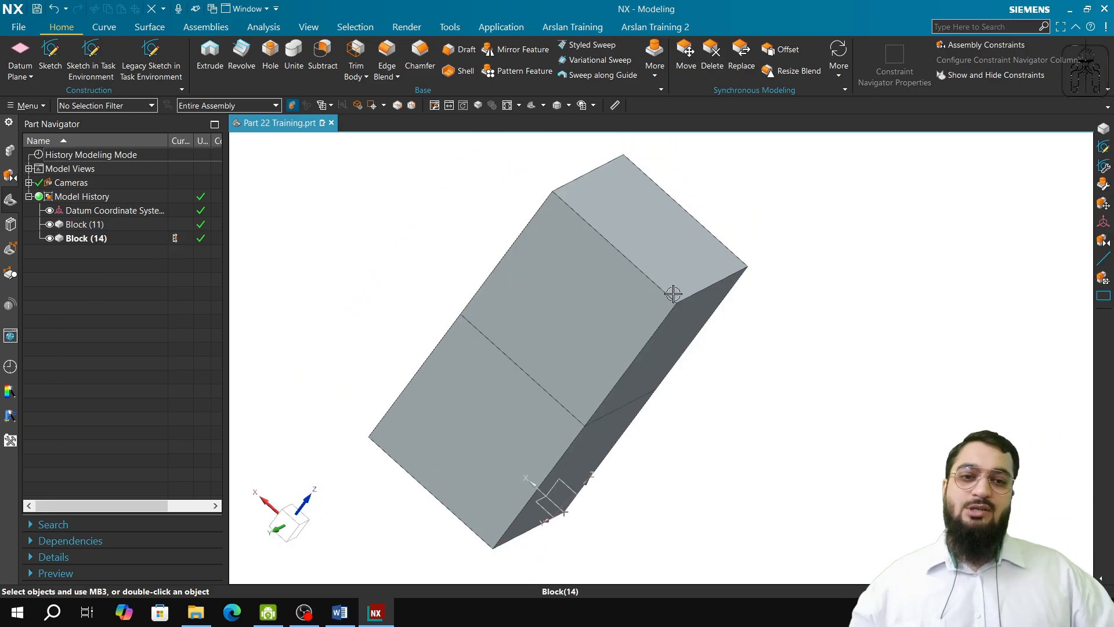
Step: Start a cylinder by Axis, Diameter, and Height and set its axis vector along -X
{"action": "middle_click_drag", "start_coordinate": [648, 342], "coordinate": [541, 362]}
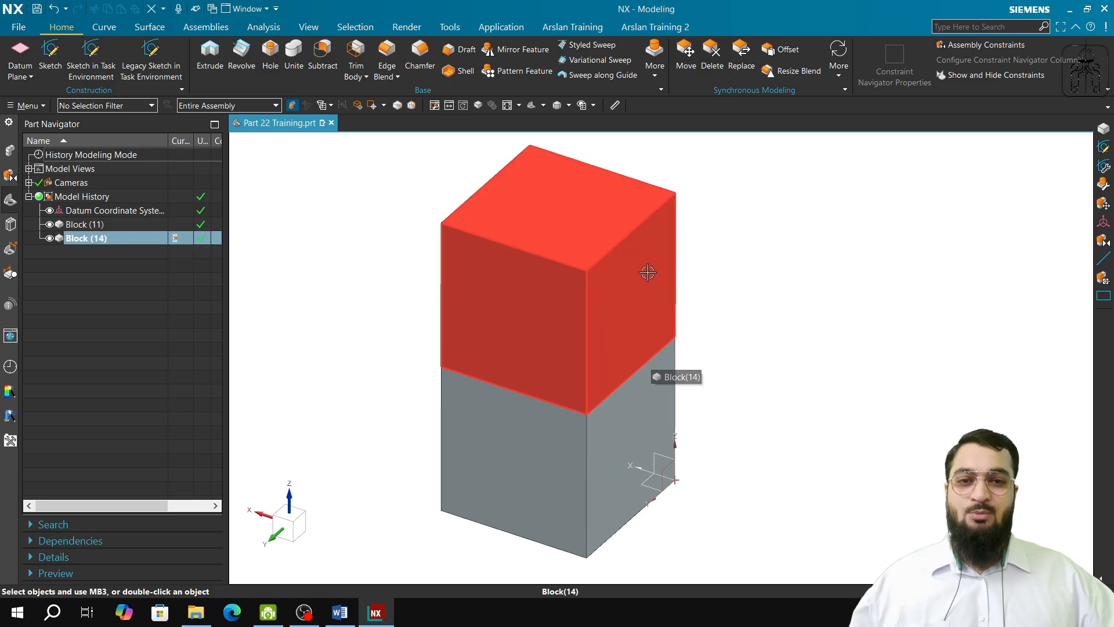
{"action": "left_click", "coordinate": [656, 82]}
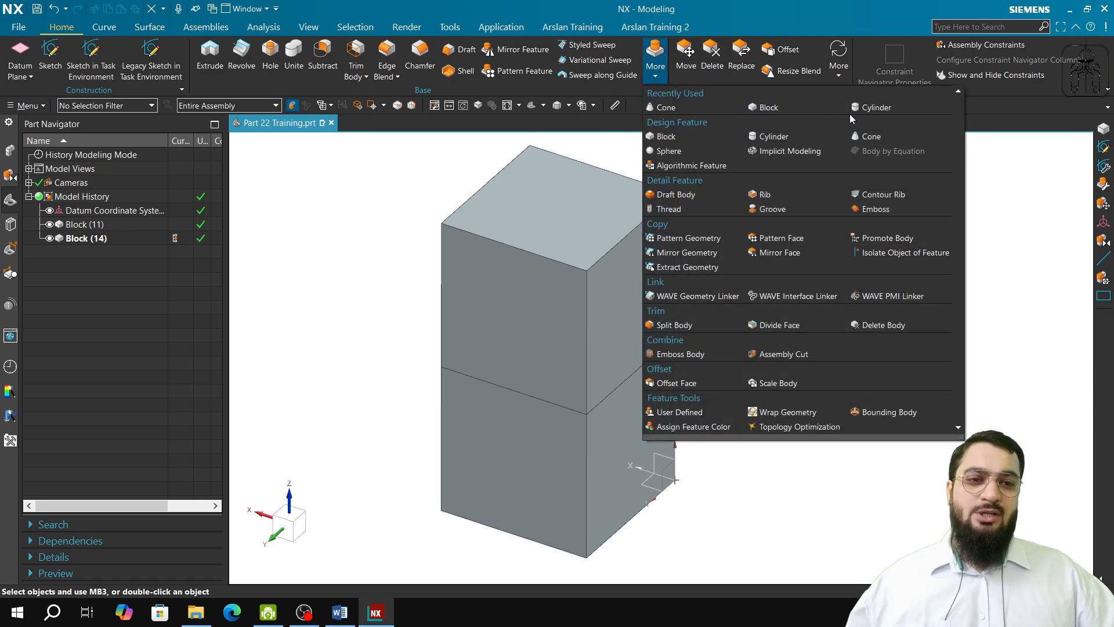
{"action": "left_click", "coordinate": [867, 108]}
{"action": "middle_click_drag", "start_coordinate": [767, 213], "coordinate": [766, 325], "text": "shift"}
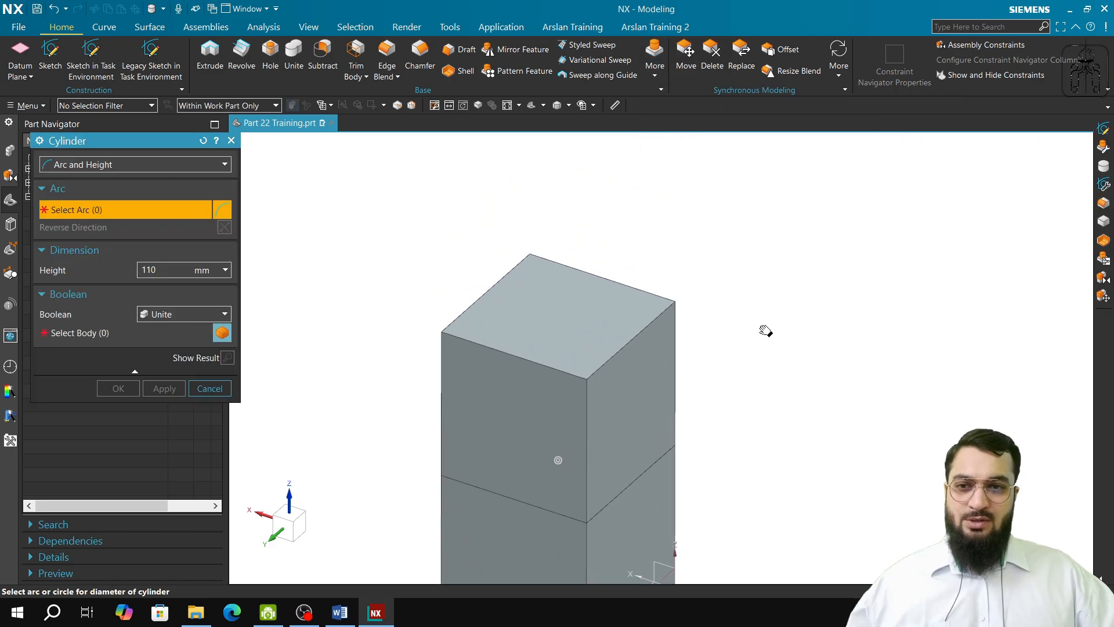
{"action": "left_click", "coordinate": [198, 164]}
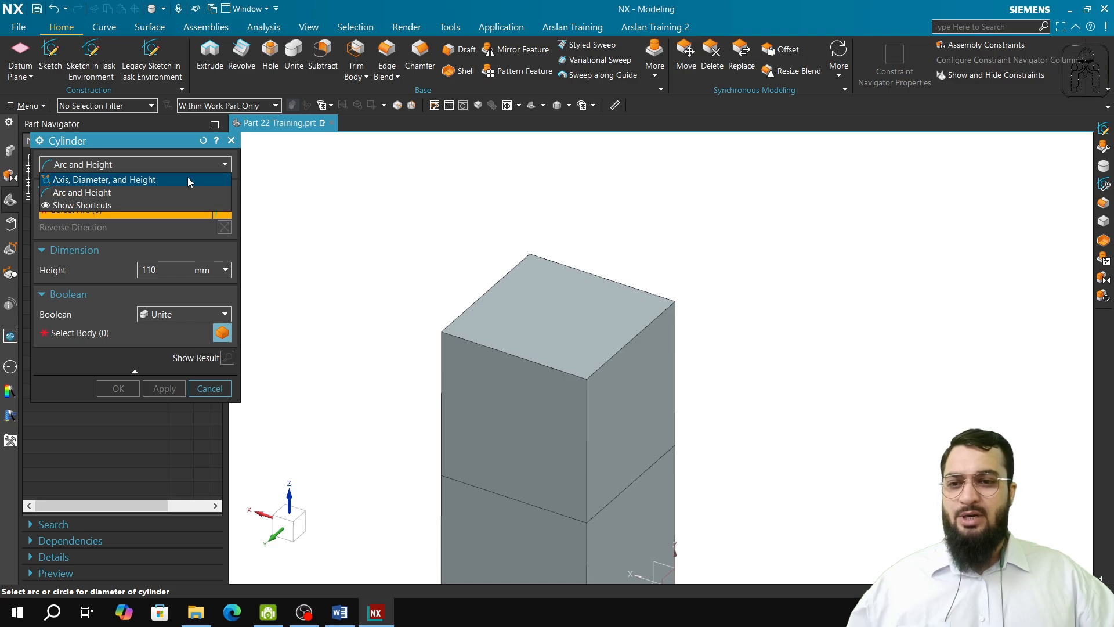
{"action": "left_click", "coordinate": [186, 180]}
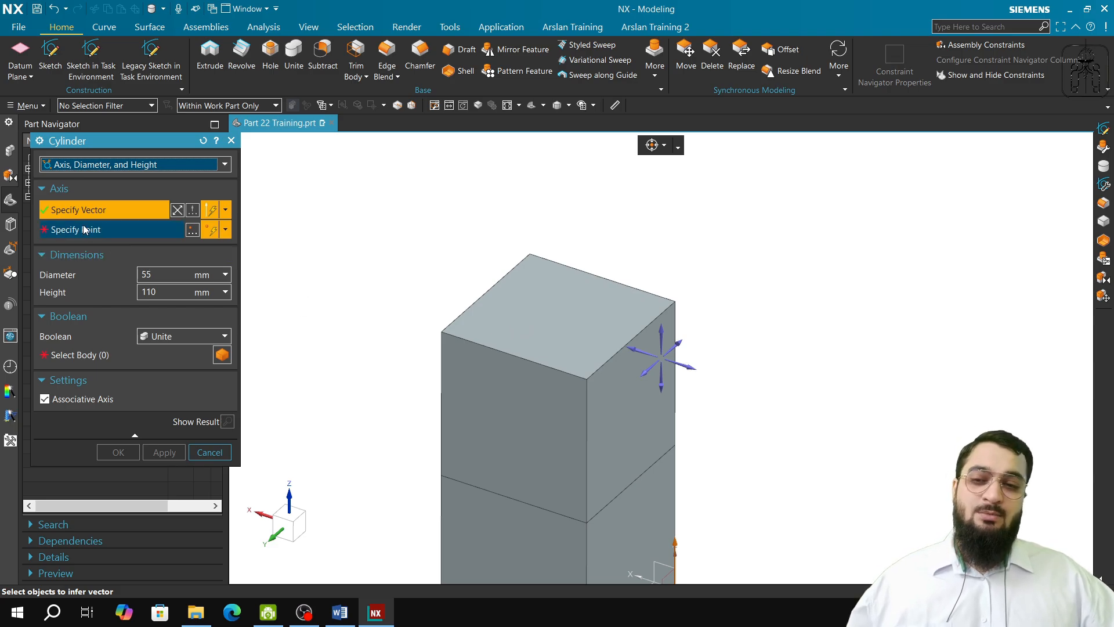
{"action": "left_click", "coordinate": [664, 330]}
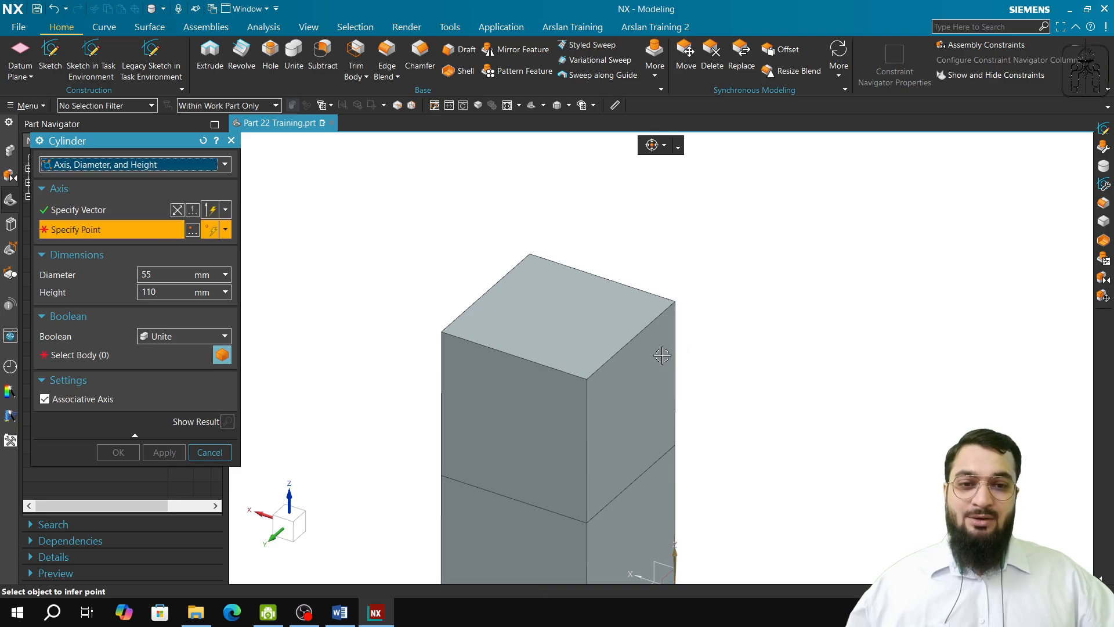
{"action": "left_click", "coordinate": [68, 211]}
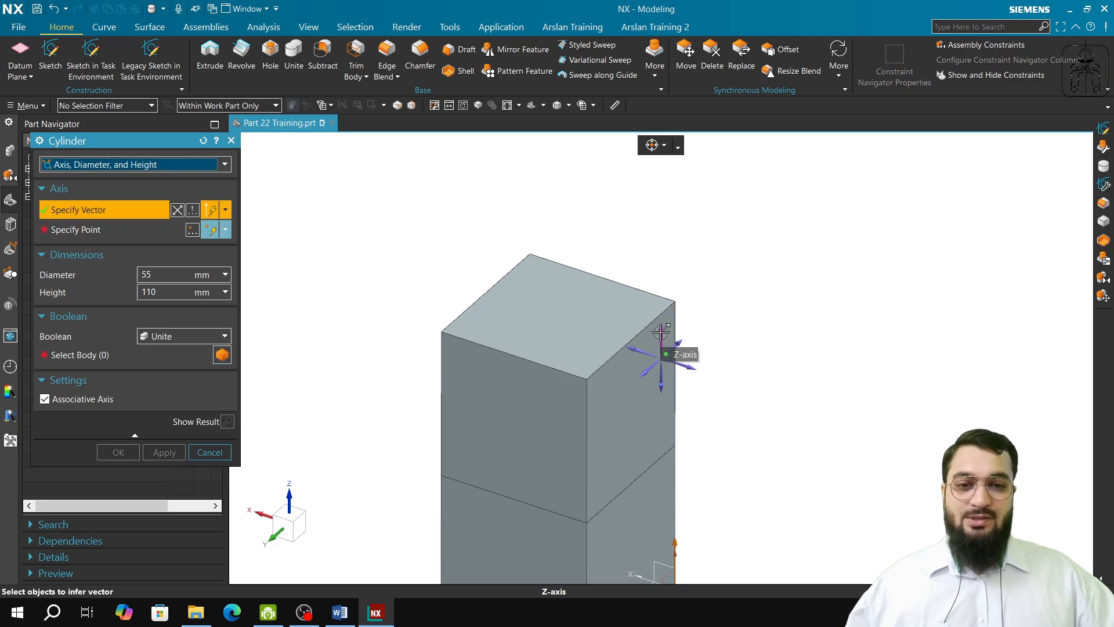
{"action": "left_click", "coordinate": [685, 368]}
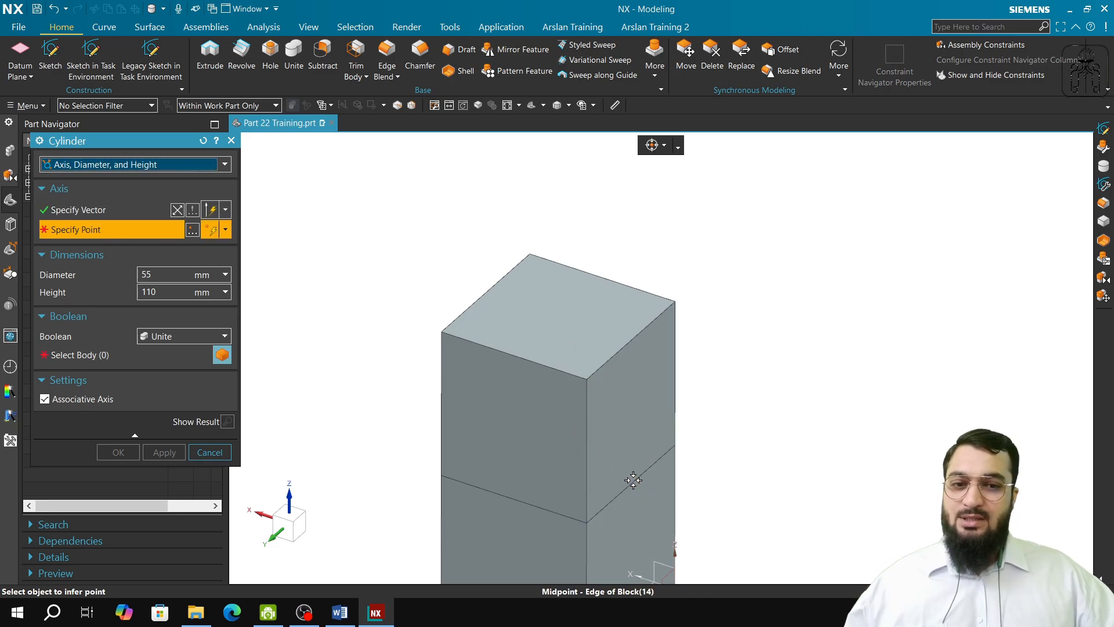
Step: Place the cylinder's axis point at the midpoint of the edge between the two stacked blocks on their +Y side face
{"action": "middle_click_drag", "start_coordinate": [586, 435], "coordinate": [540, 431]}
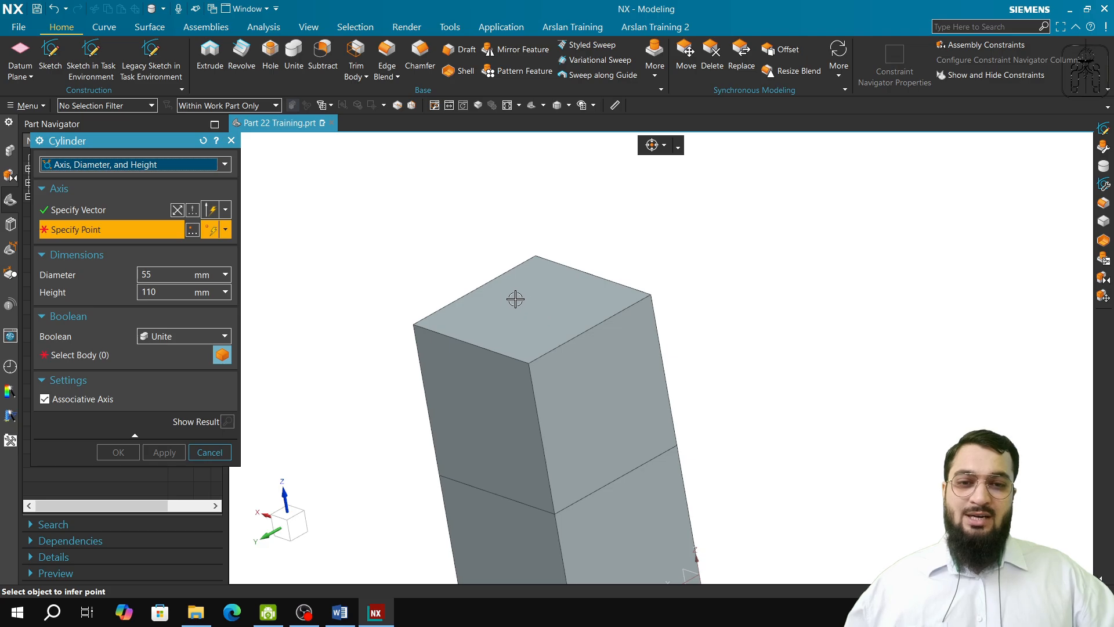
{"action": "left_click", "coordinate": [541, 430]}
{"action": "middle_click_drag", "start_coordinate": [497, 510], "coordinate": [545, 472]}
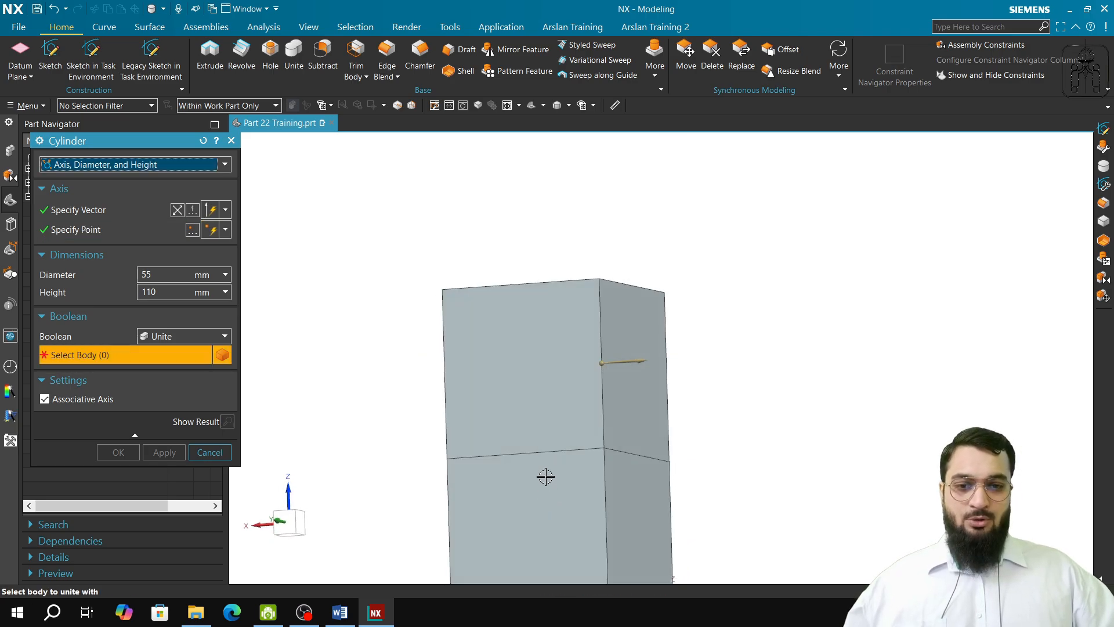
{"action": "left_click", "coordinate": [146, 235]}
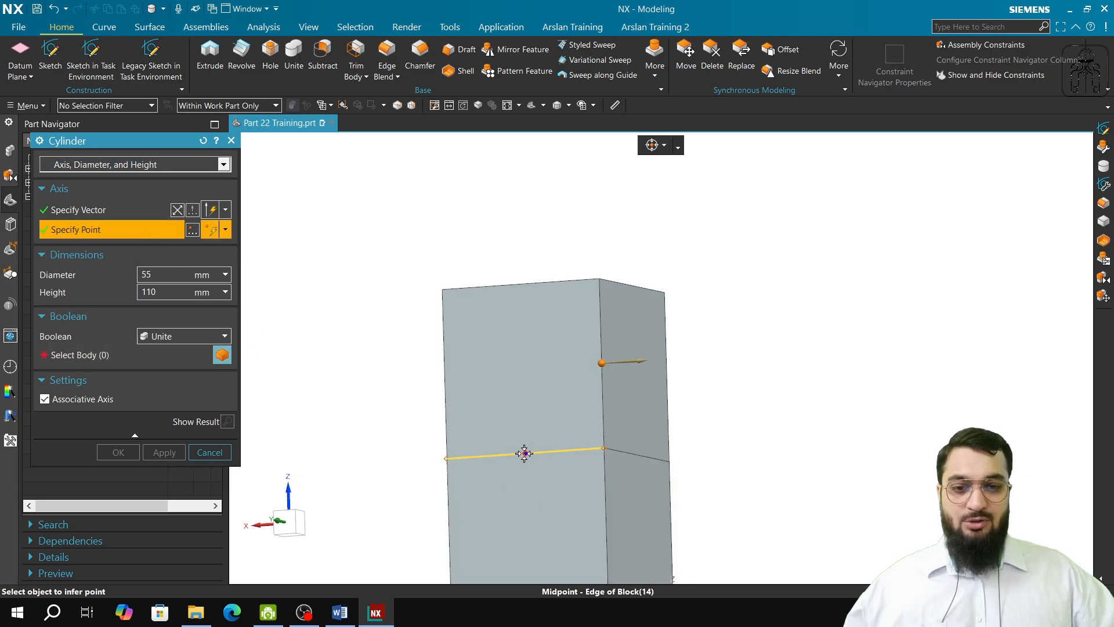
{"action": "left_click", "coordinate": [524, 453]}
{"action": "middle_click_drag", "start_coordinate": [552, 470], "coordinate": [570, 393], "text": "shift"}
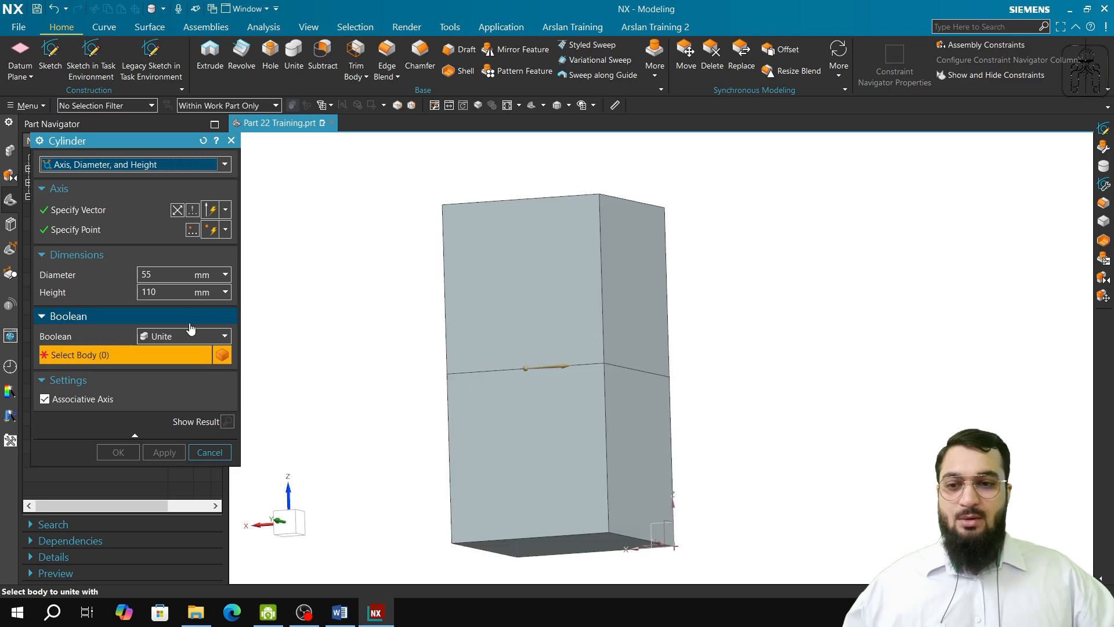
Step: Set the cylinder's diameter to 45 mm and choose the upper block as the body to unite with
{"action": "left_click", "coordinate": [172, 277]}
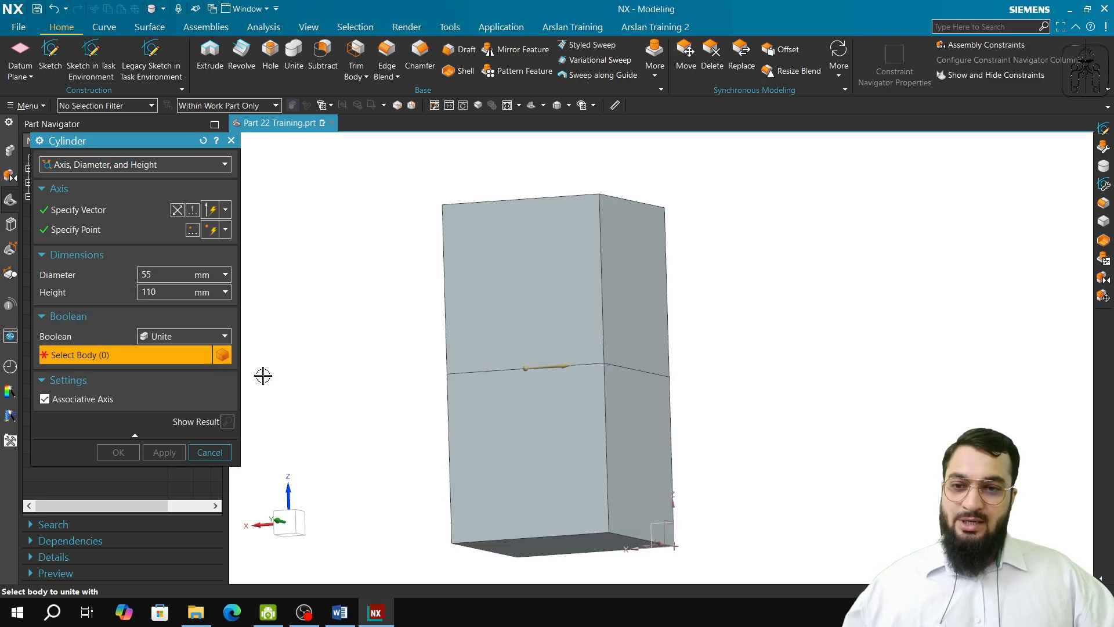
{"action": "middle_click_drag", "start_coordinate": [402, 410], "coordinate": [377, 432]}
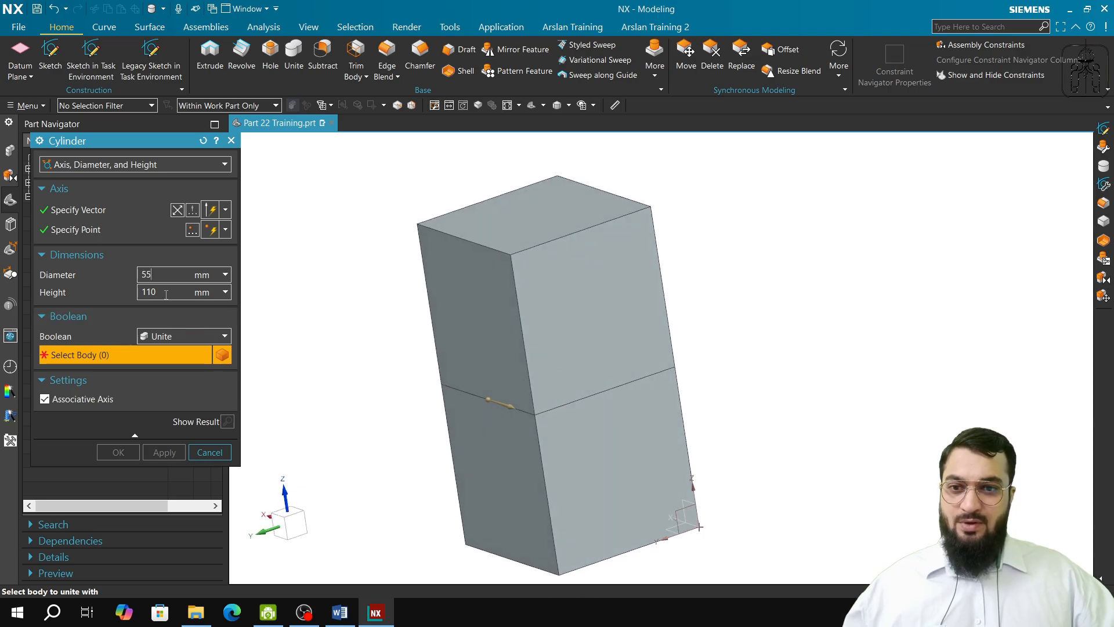
{"action": "key", "text": "BackSpace"}
{"action": "key", "text": "BackSpace"}
{"action": "type", "text": "45"}
{"action": "key", "text": "Tab"}
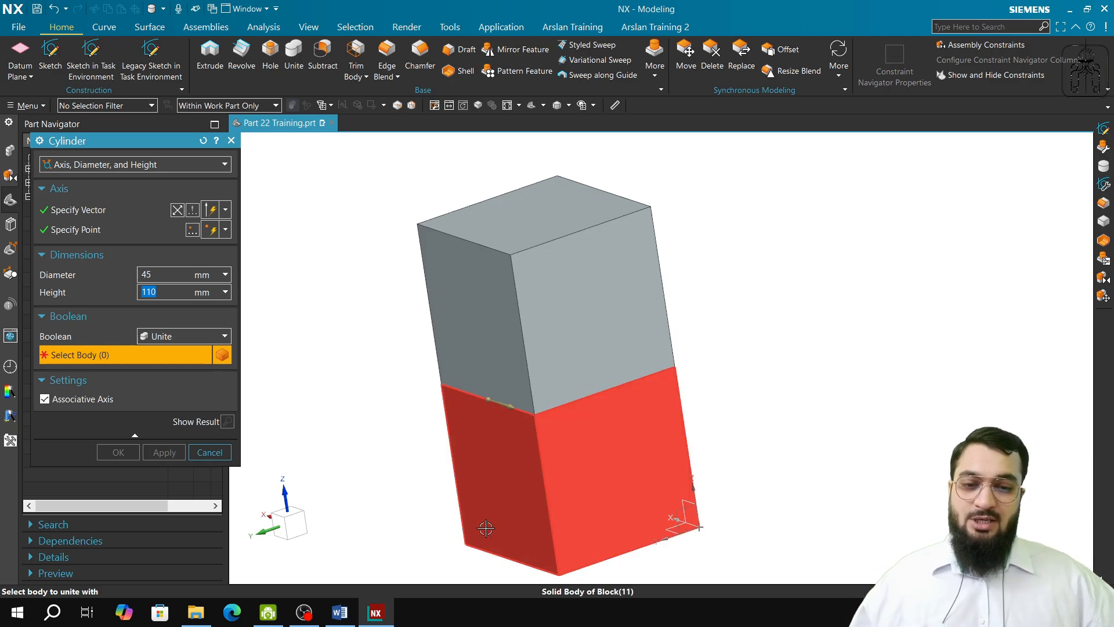
{"action": "left_click", "coordinate": [540, 429]}
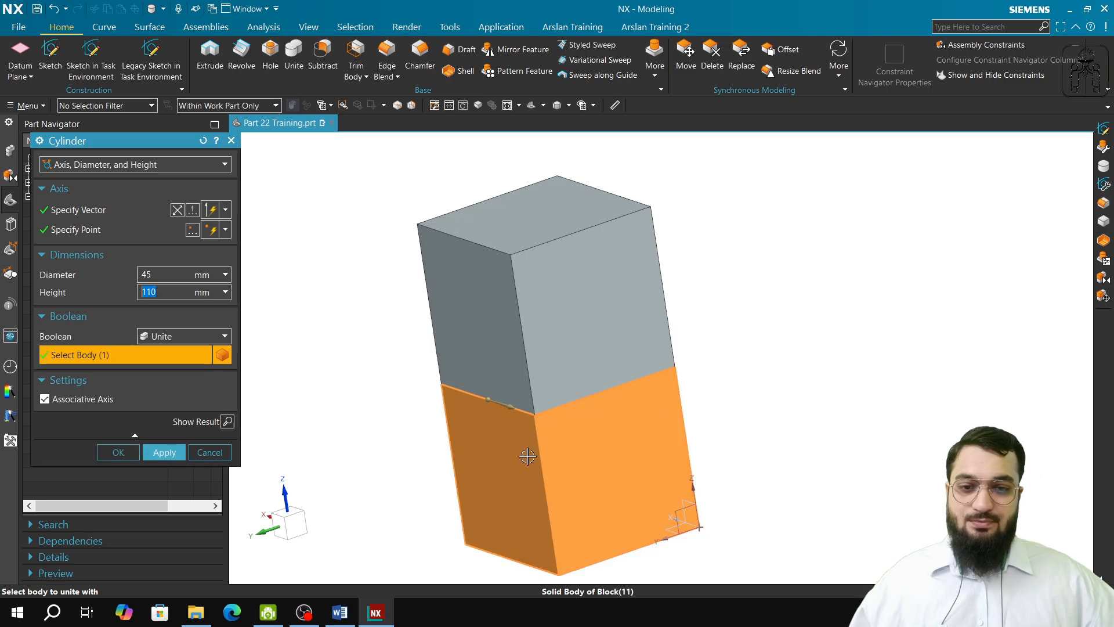
{"action": "left_click", "coordinate": [511, 376]}
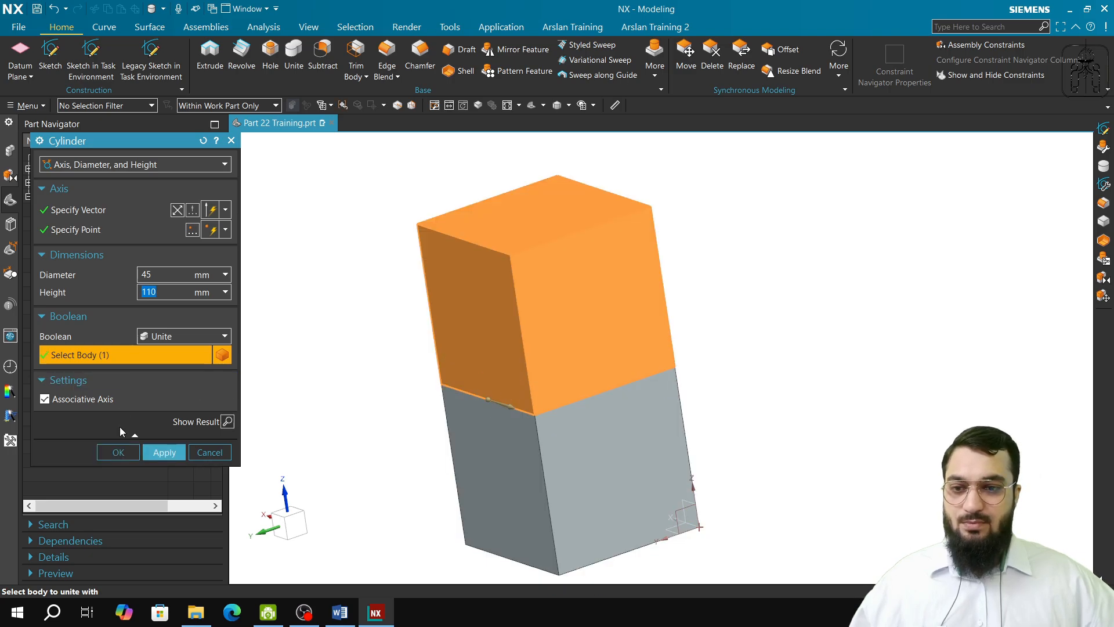
Step: Create the 45 mm diameter, 110 mm high cylinder united with the upper block, and leave the Cylinder command
{"action": "left_click", "coordinate": [152, 448]}
{"action": "middle_click_drag", "start_coordinate": [604, 507], "coordinate": [716, 319]}
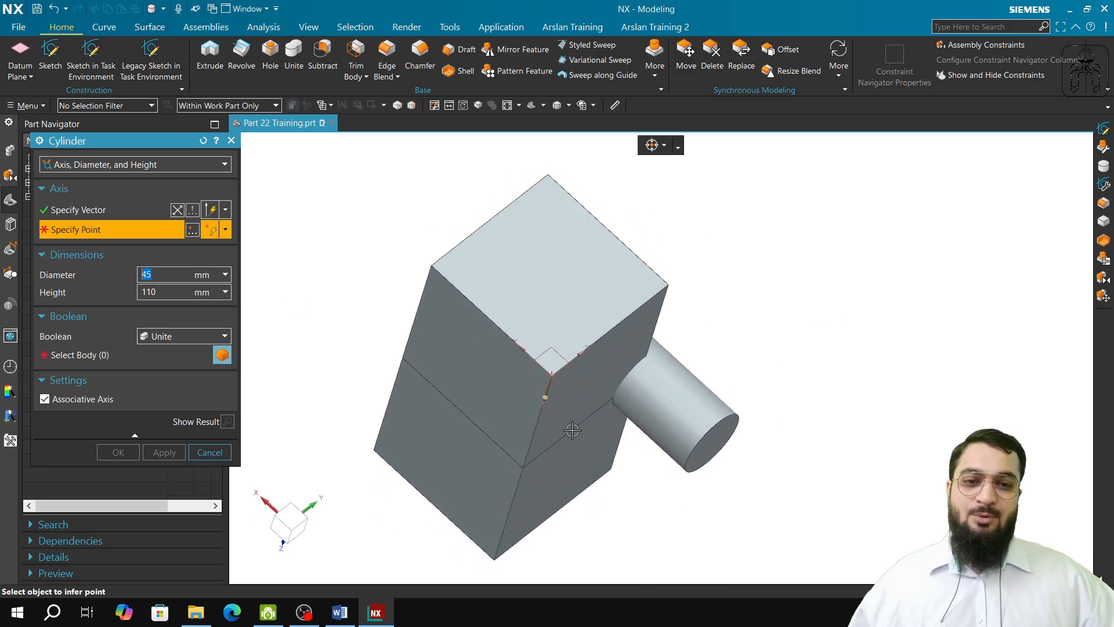
{"action": "middle_click_drag", "start_coordinate": [601, 265], "coordinate": [649, 408]}
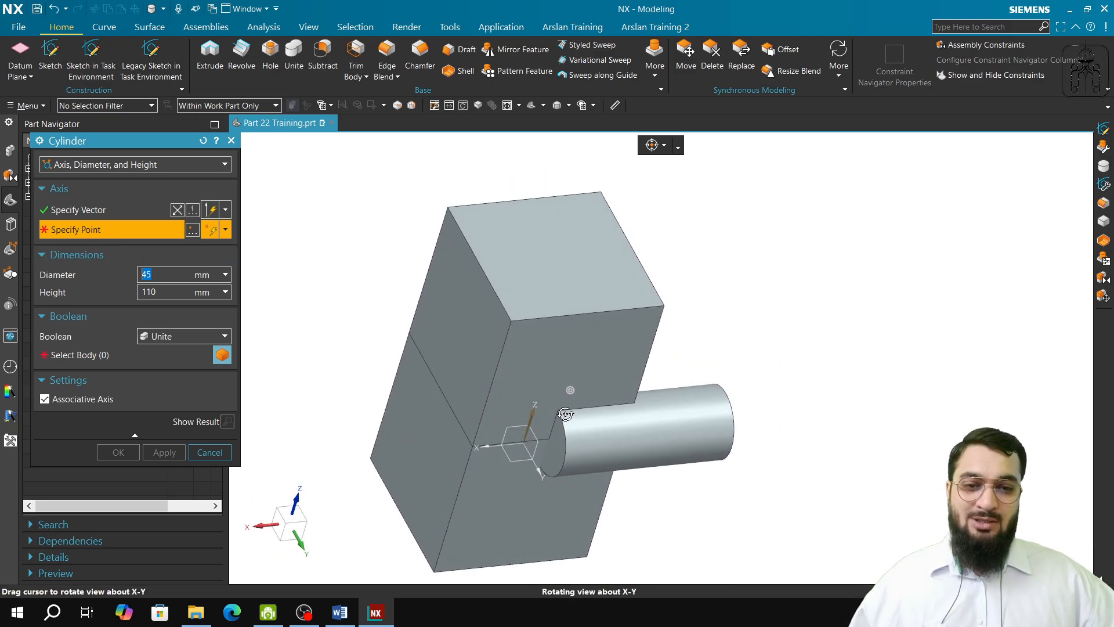
{"action": "middle_click_drag", "start_coordinate": [525, 447], "coordinate": [522, 344], "text": "shift"}
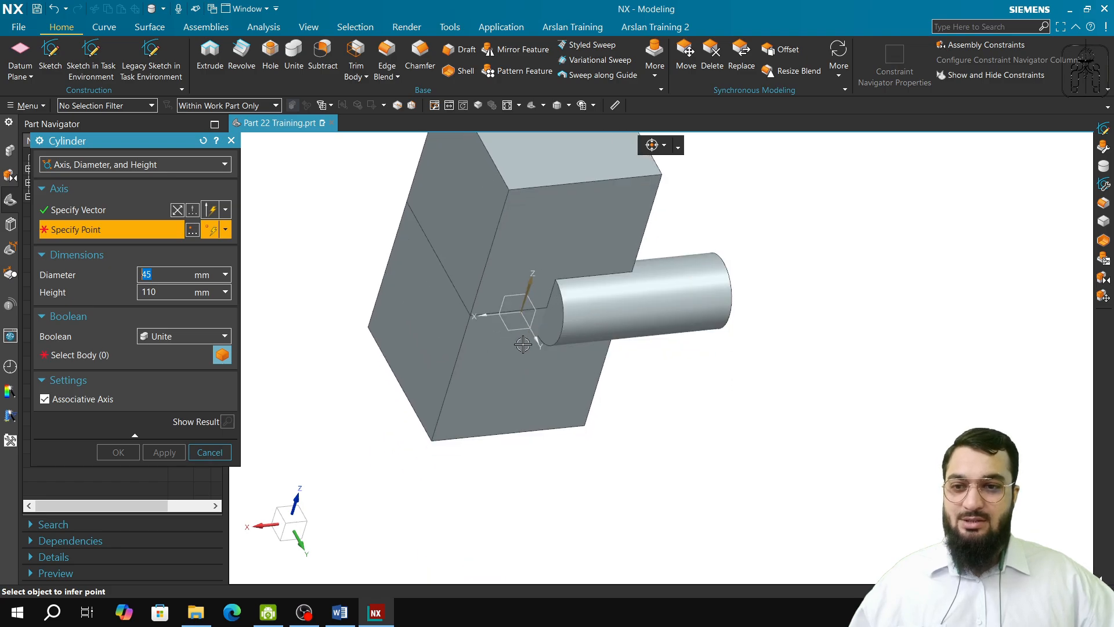
{"action": "left_click", "coordinate": [227, 459]}
Step: Edit the new cylinder and redefine its axis with an inferred vector along +Y
{"action": "double_click", "coordinate": [91, 253]}
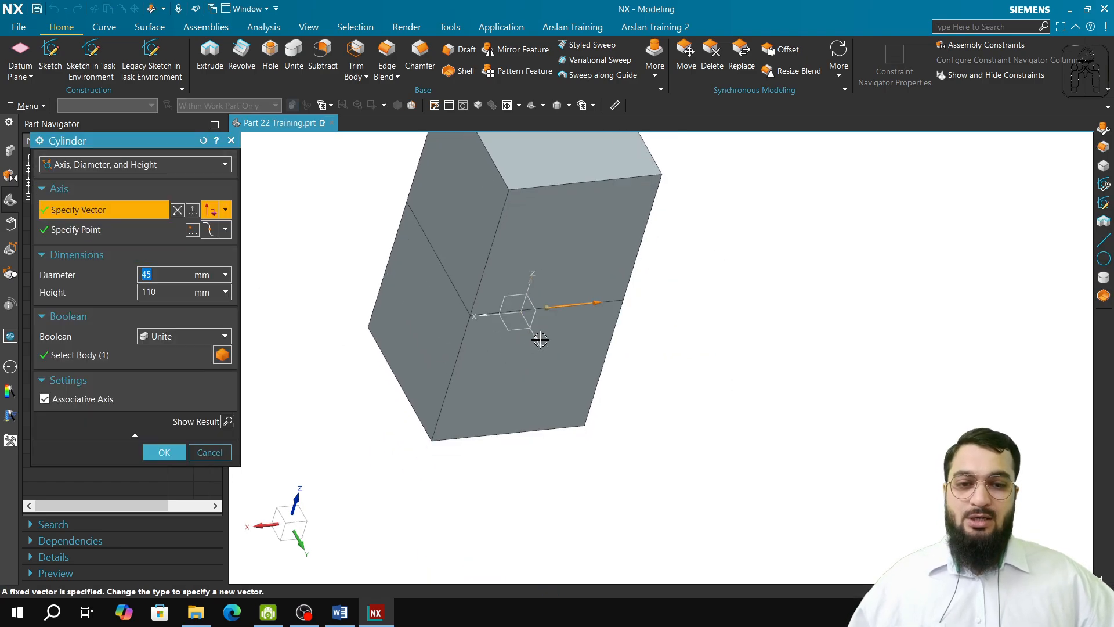
{"action": "scroll", "coordinate": [543, 340], "scroll_direction": "down", "scroll_amount": 3}
{"action": "left_click", "coordinate": [79, 227]}
{"action": "left_click", "coordinate": [88, 211]}
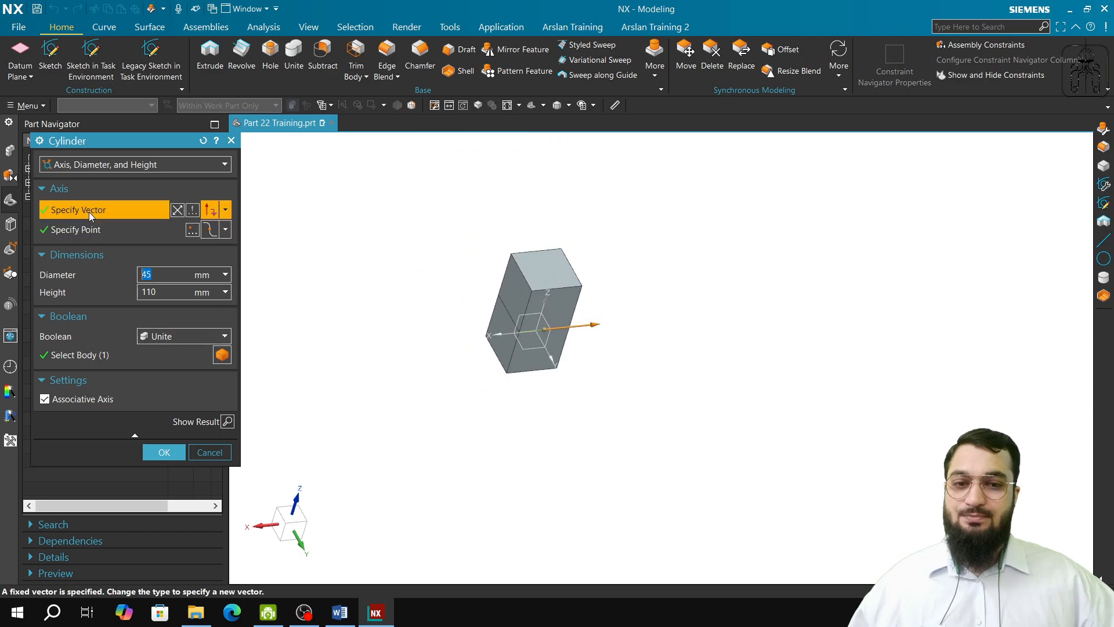
{"action": "left_click", "coordinate": [298, 544]}
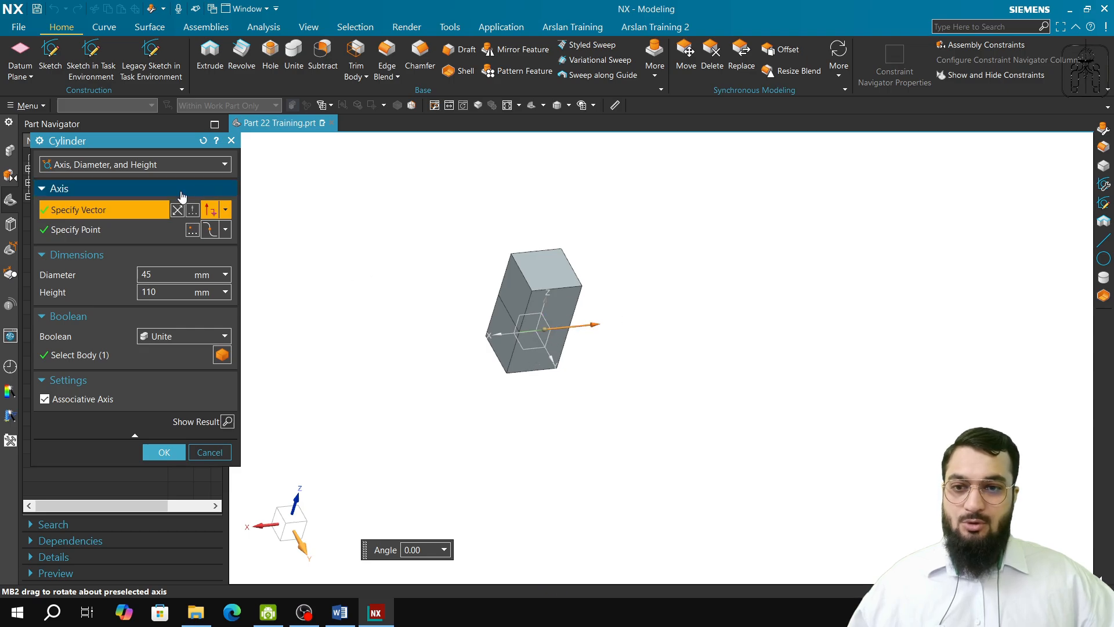
{"action": "left_click", "coordinate": [211, 215]}
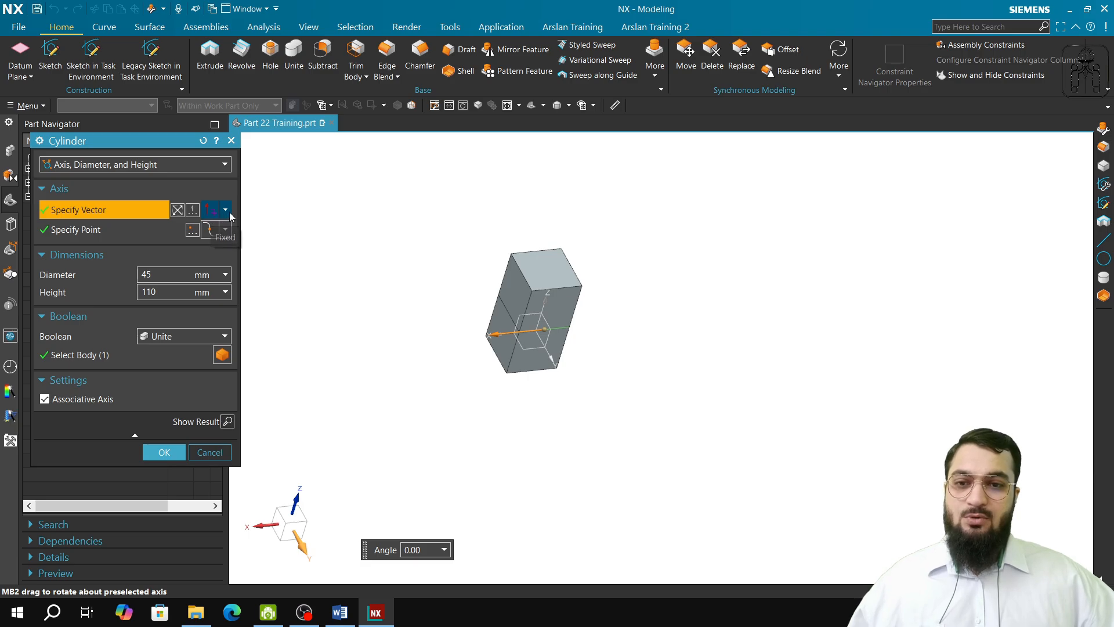
{"action": "left_click", "coordinate": [225, 210]}
{"action": "left_click", "coordinate": [212, 227]}
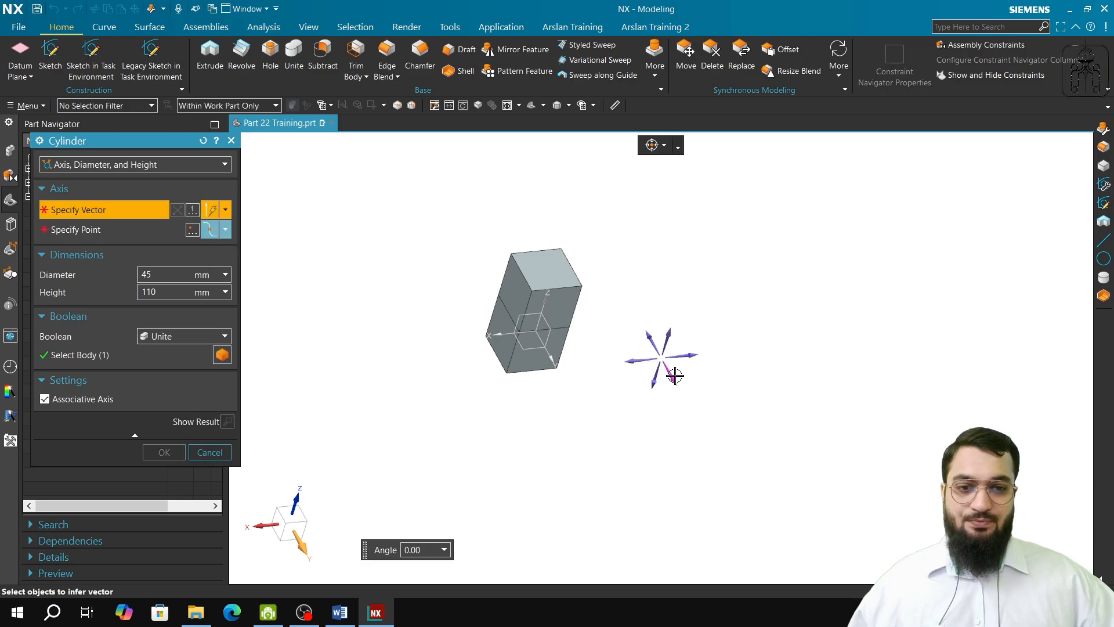
{"action": "left_click", "coordinate": [675, 376]}
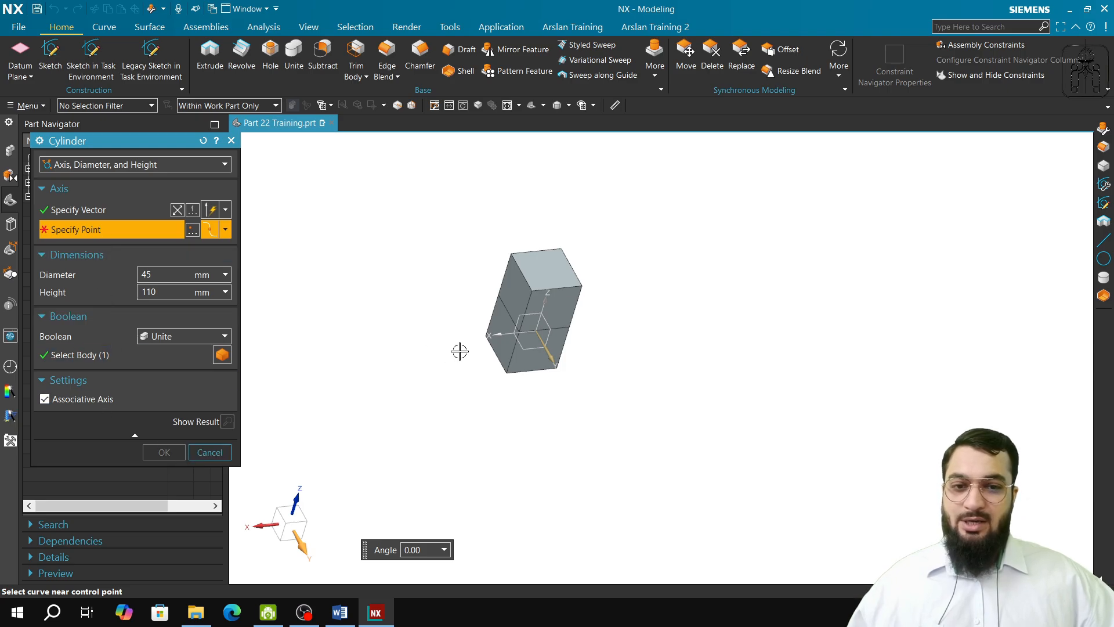
Step: Place the cylinder's axis point at the midpoint of the edge between the two blocks on their +Y side face, using an inferred point
{"action": "scroll", "coordinate": [459, 351], "scroll_direction": "down", "scroll_amount": 6}
{"action": "middle_click_drag", "start_coordinate": [558, 329], "coordinate": [561, 446], "text": "shift"}
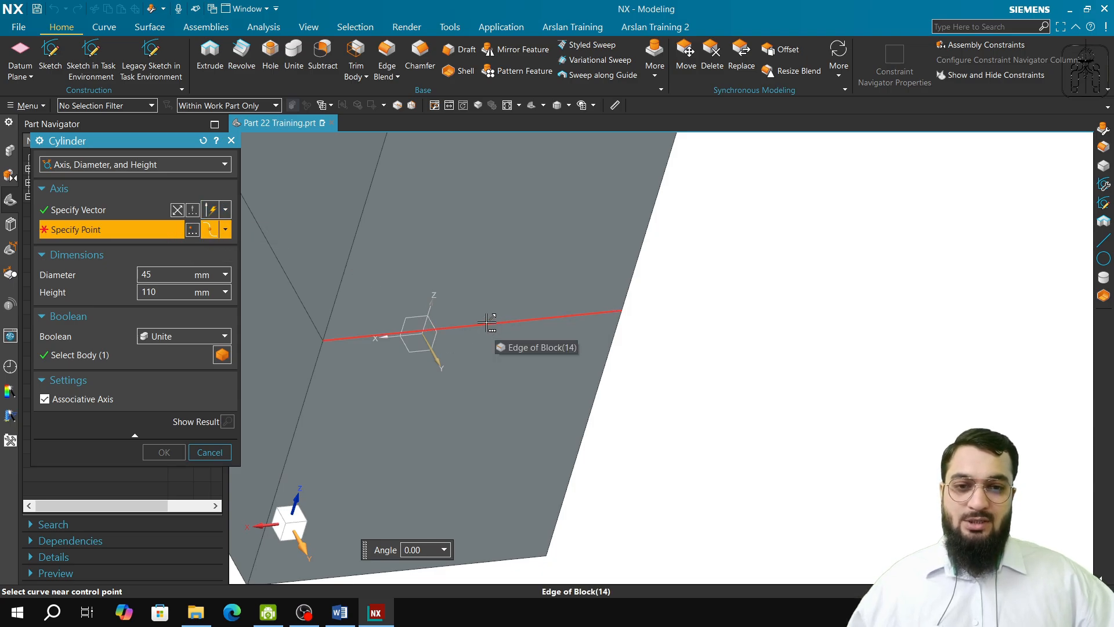
{"action": "middle_click_drag", "start_coordinate": [486, 322], "coordinate": [475, 286]}
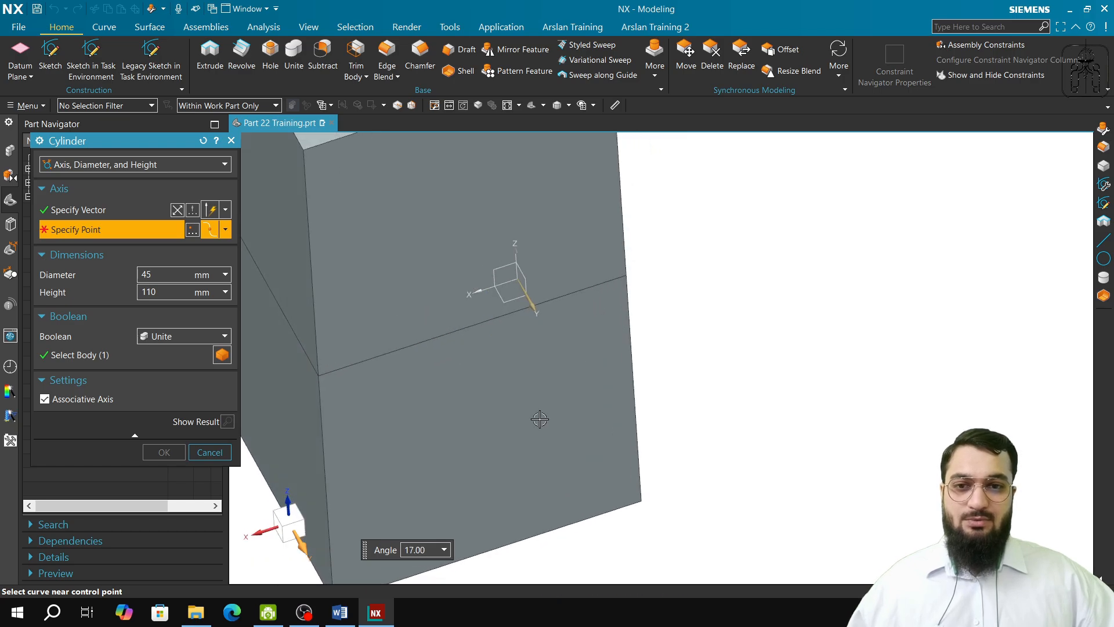
{"action": "middle_click_drag", "start_coordinate": [483, 408], "coordinate": [346, 384]}
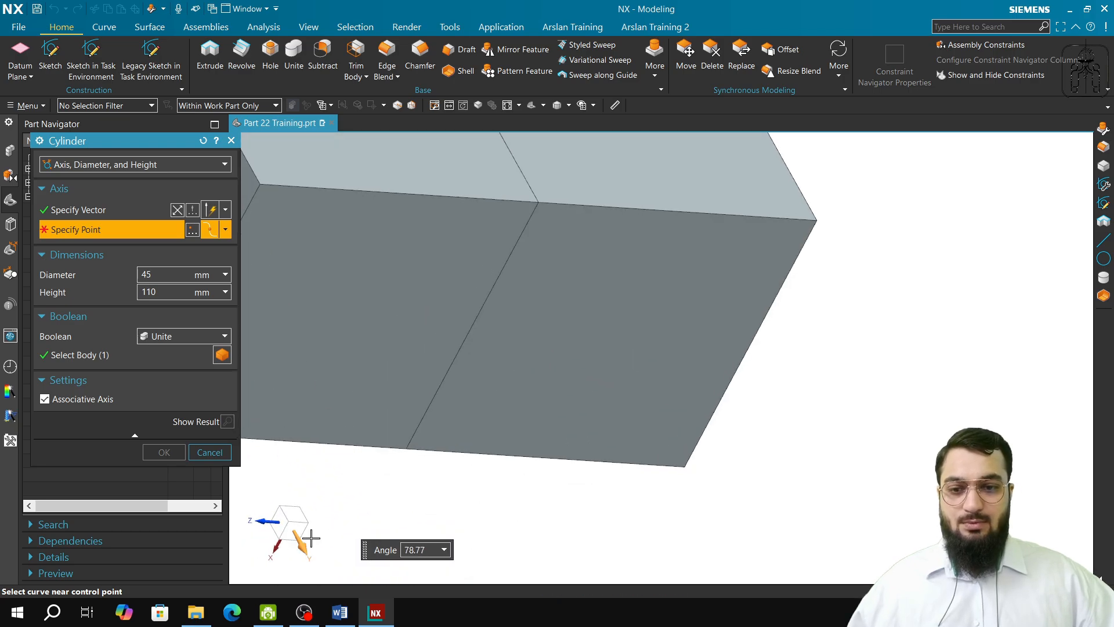
{"action": "middle_click_drag", "start_coordinate": [391, 291], "coordinate": [545, 317]}
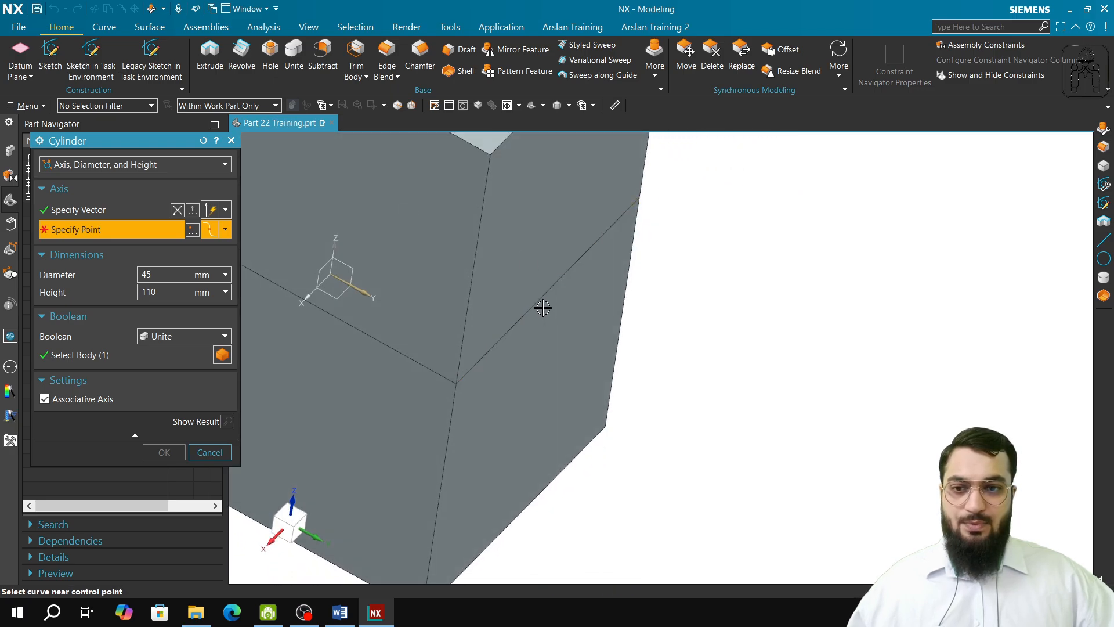
{"action": "left_click", "coordinate": [101, 212]}
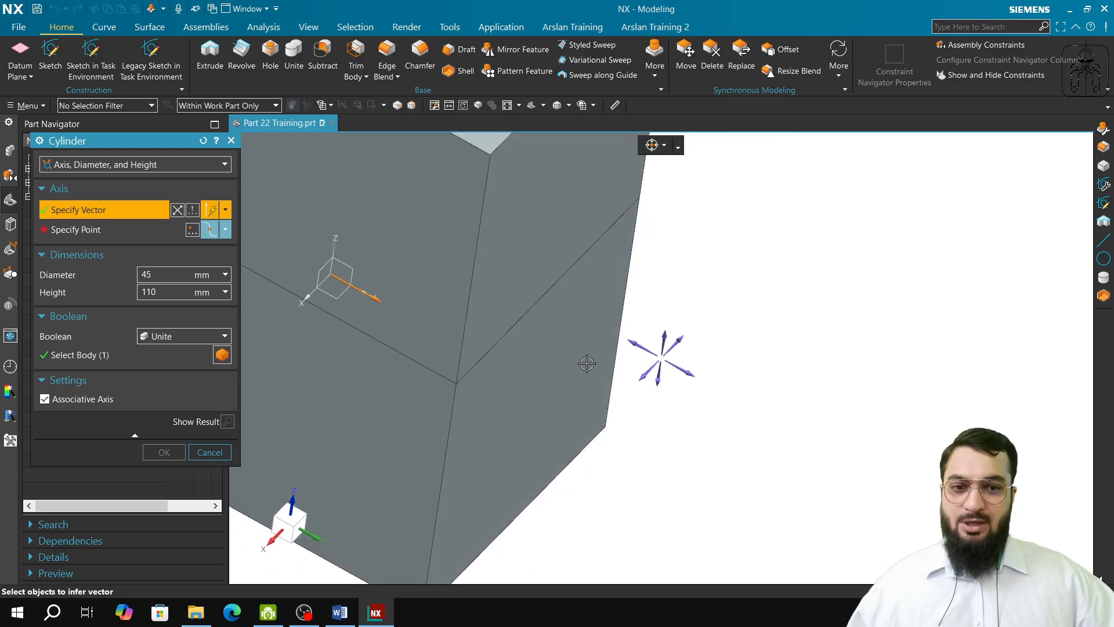
{"action": "left_click", "coordinate": [682, 367]}
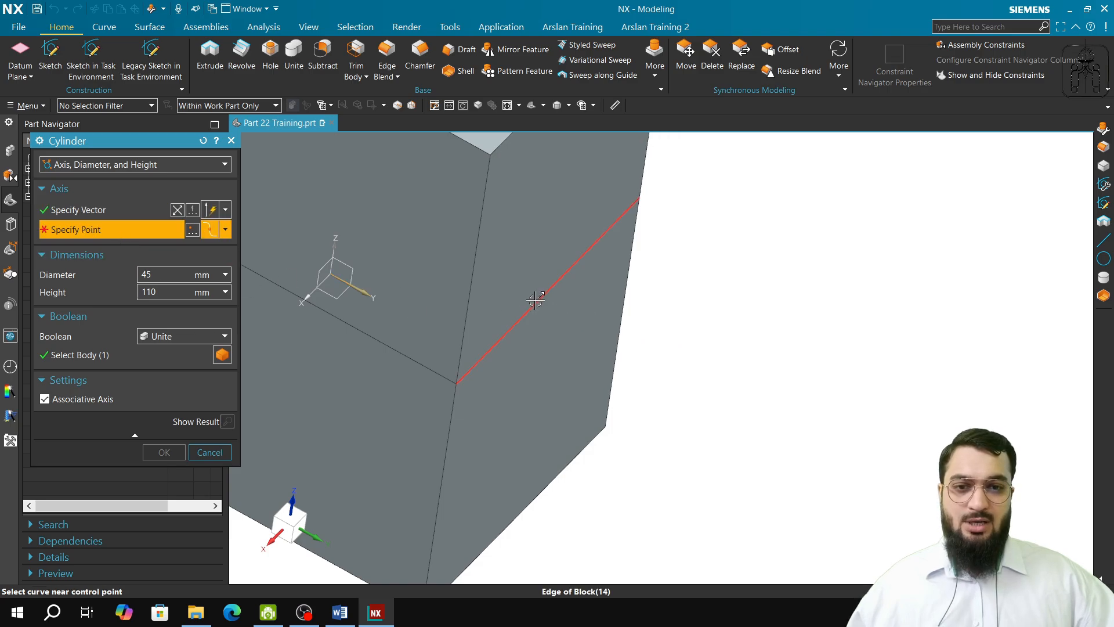
{"action": "left_click", "coordinate": [225, 229]}
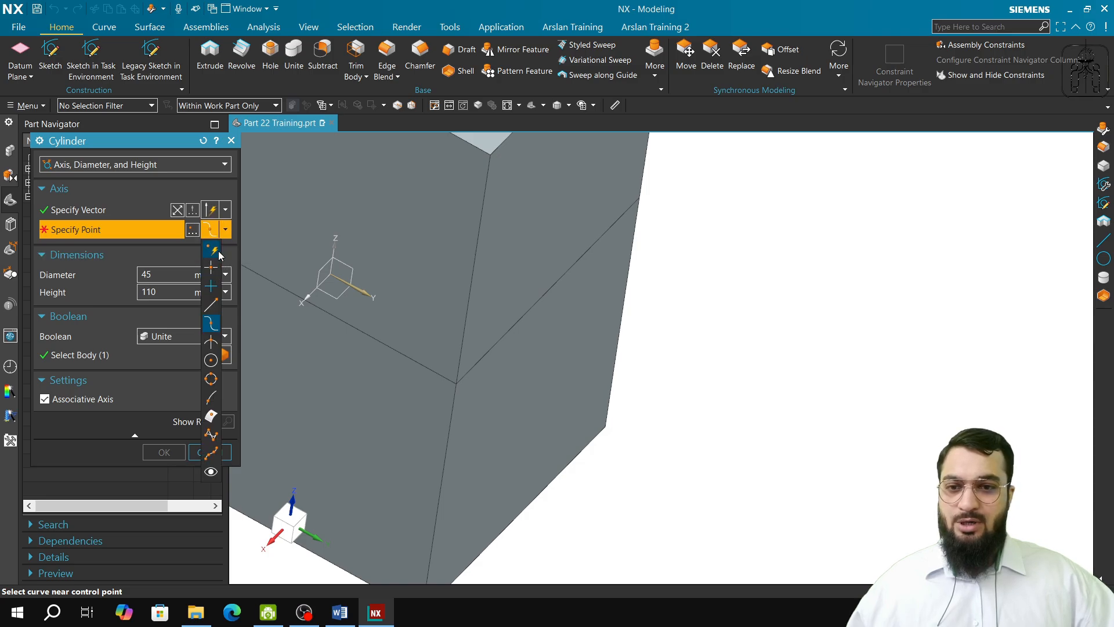
{"action": "left_click", "coordinate": [218, 253]}
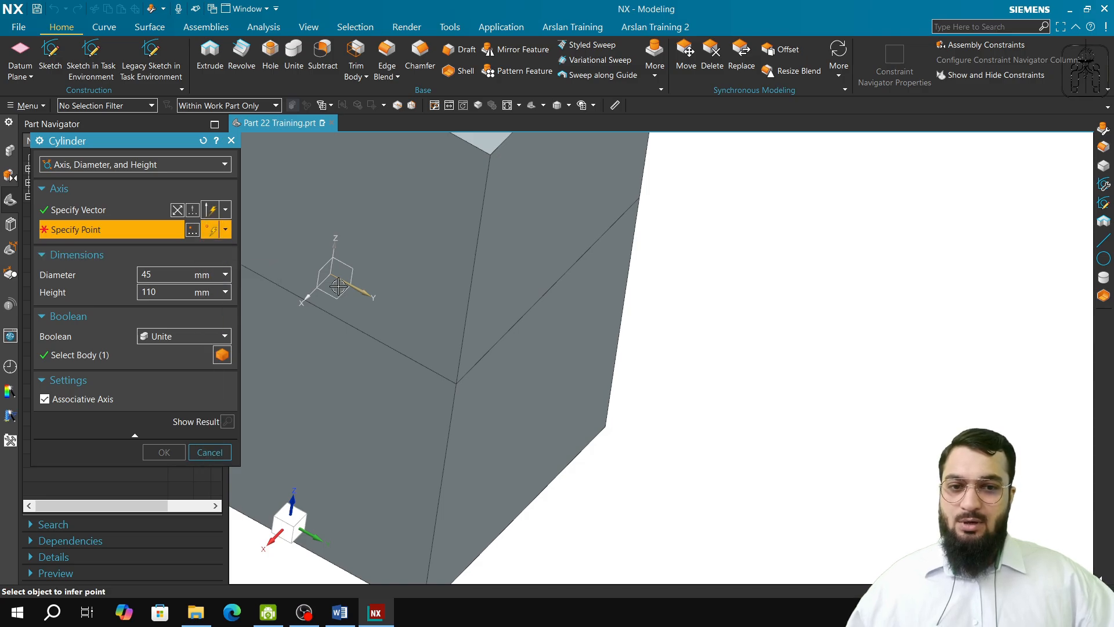
{"action": "left_click", "coordinate": [544, 290]}
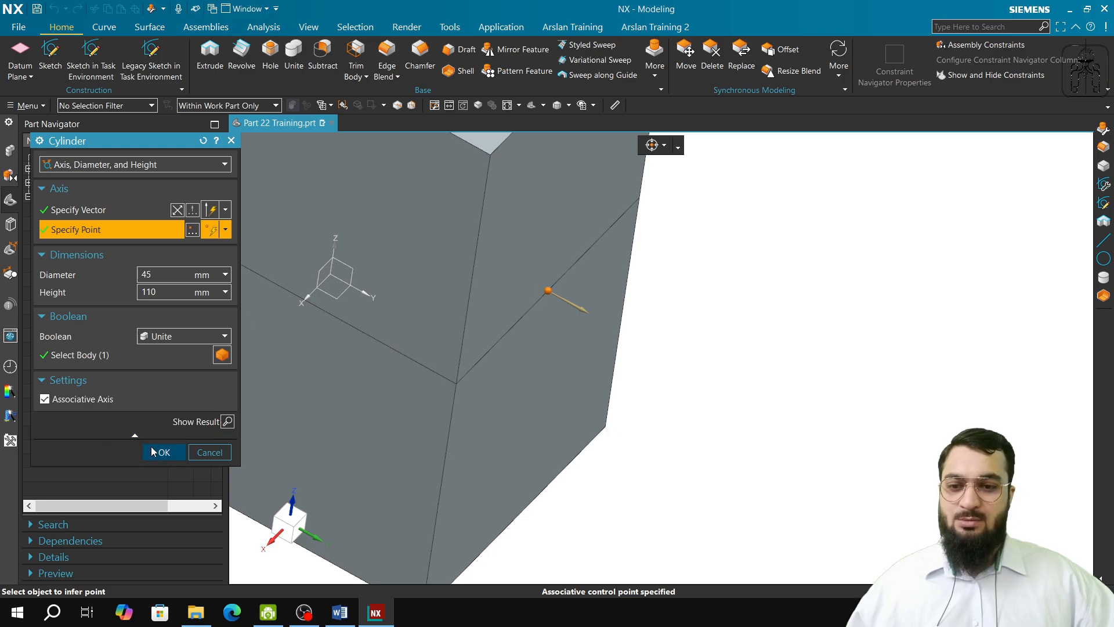
{"action": "left_click", "coordinate": [152, 451]}
Step: Unite the lower block as the target with the upper block and cylinder body as the tool
{"action": "middle_click_drag", "start_coordinate": [412, 510], "coordinate": [406, 470]}
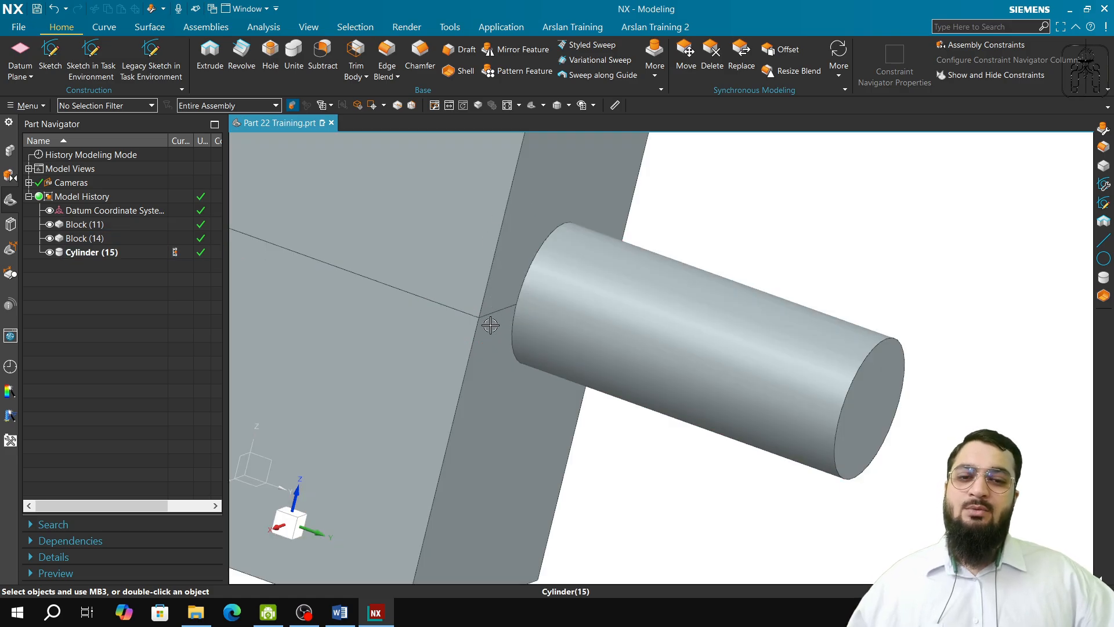
{"action": "left_click", "coordinate": [289, 52]}
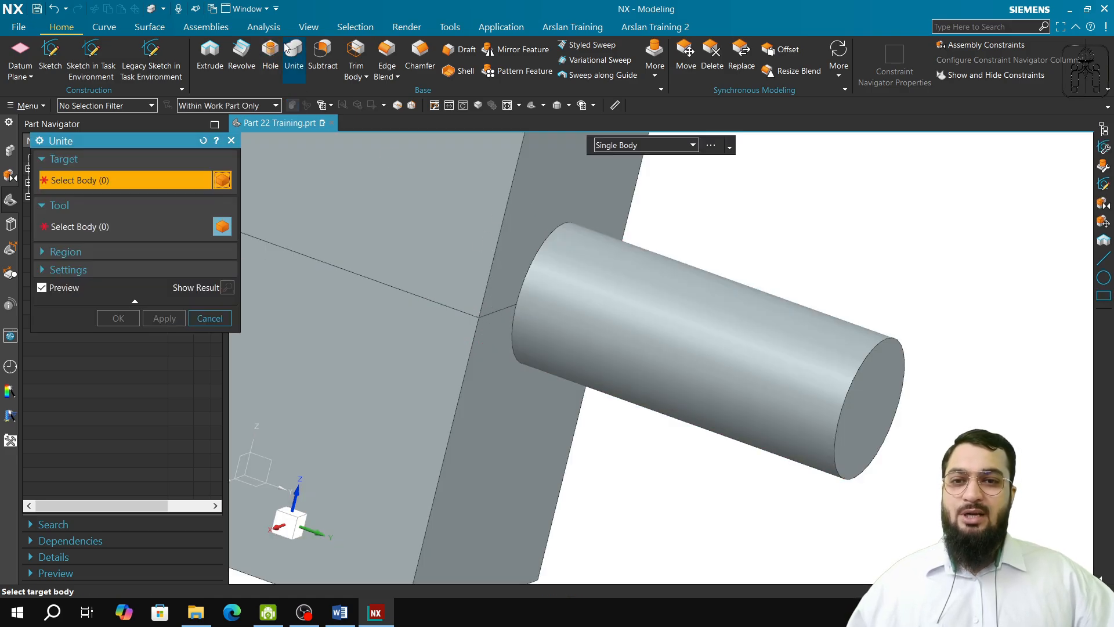
{"action": "left_click", "coordinate": [443, 233]}
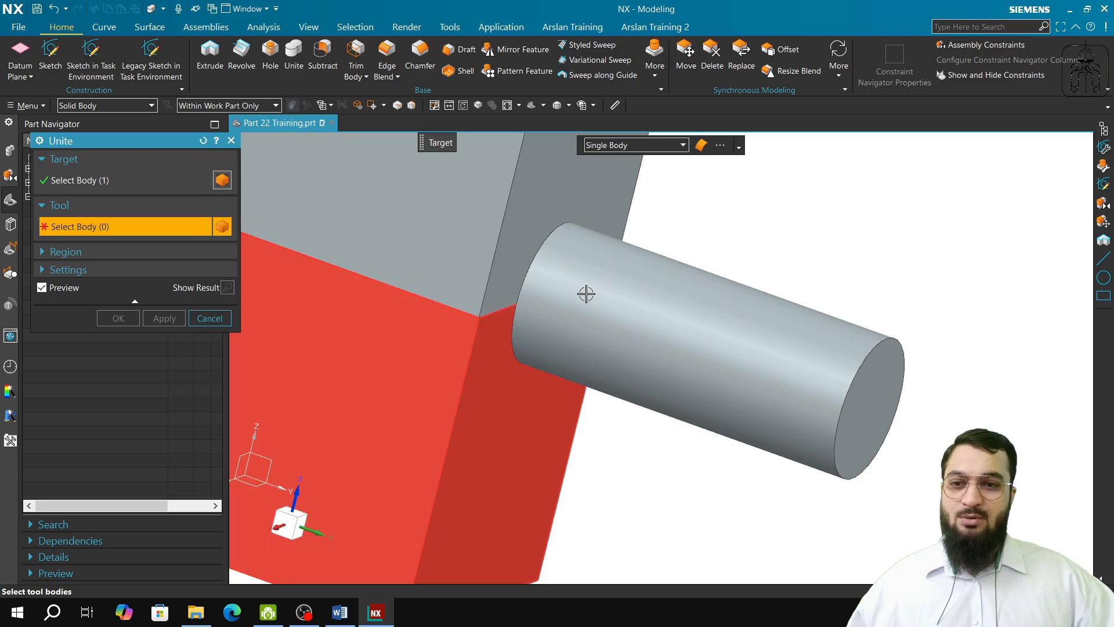
{"action": "left_click", "coordinate": [587, 294]}
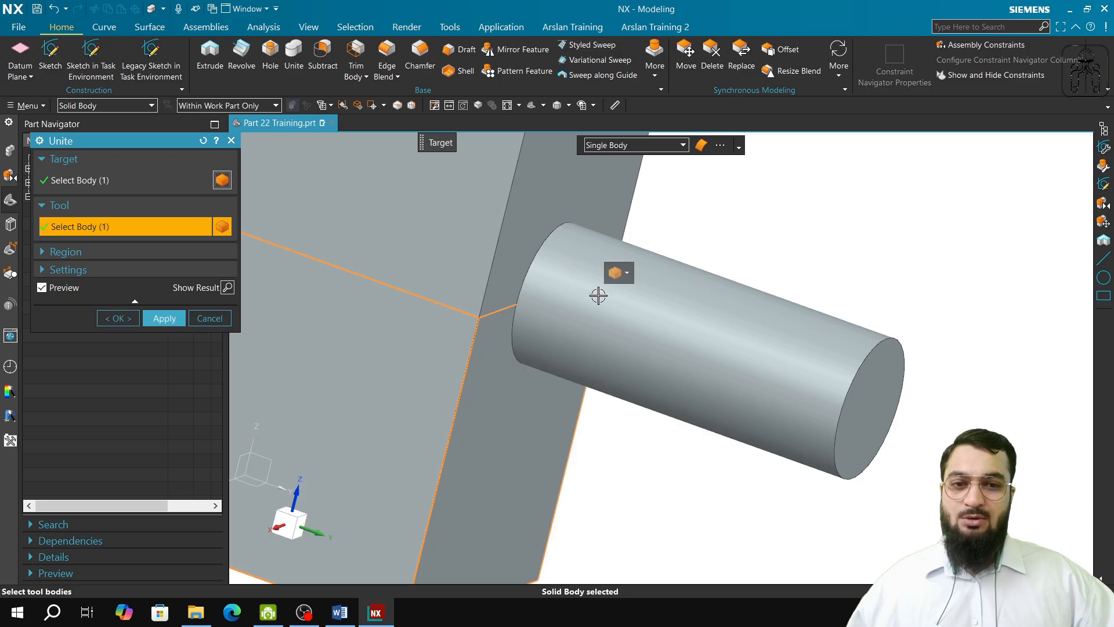
{"action": "left_click", "coordinate": [164, 318]}
{"action": "scroll", "coordinate": [511, 247], "scroll_direction": "down", "scroll_amount": 3}
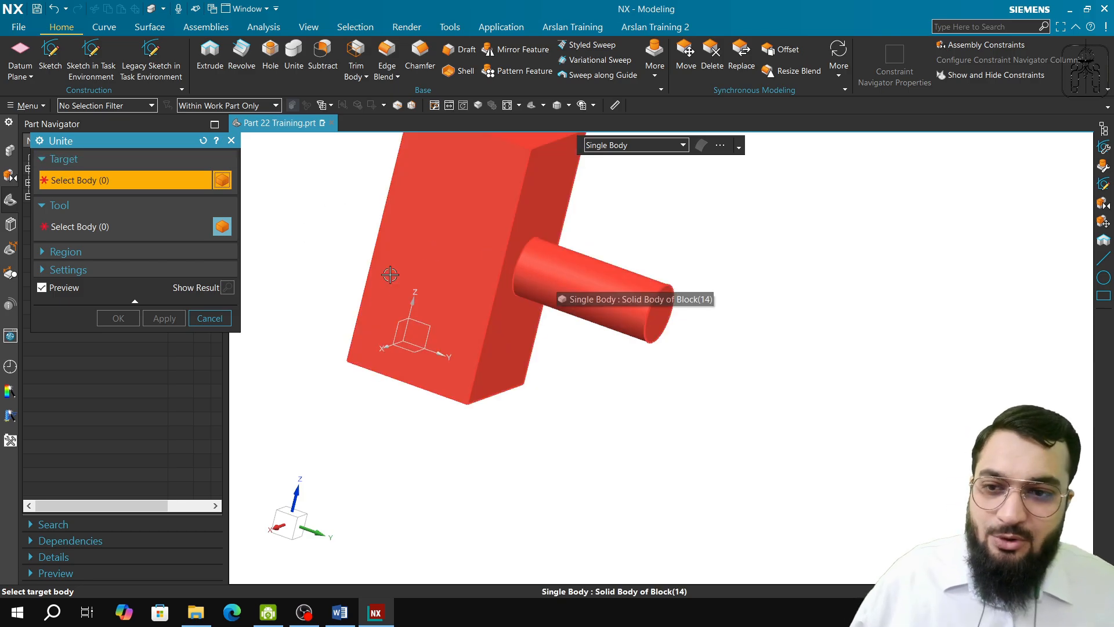
{"action": "left_click", "coordinate": [231, 141]}
Step: Start a cylinder by Arc and Height and select the circular edge at the free end of the existing cylinder as its arc
{"action": "middle_click_drag", "start_coordinate": [493, 294], "coordinate": [479, 266]}
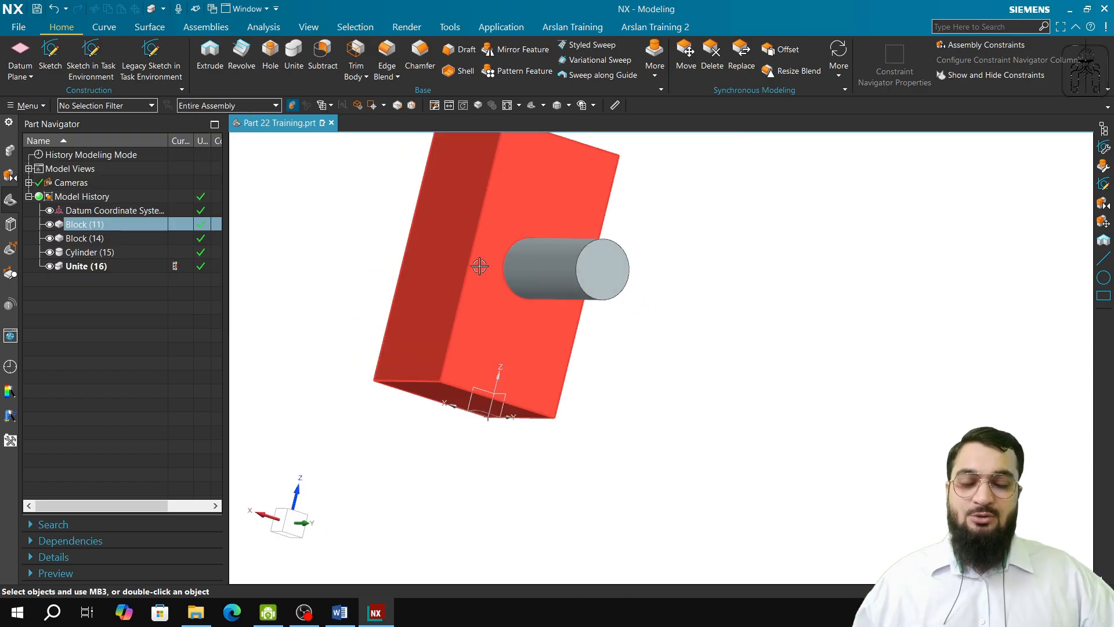
{"action": "left_click", "coordinate": [656, 67]}
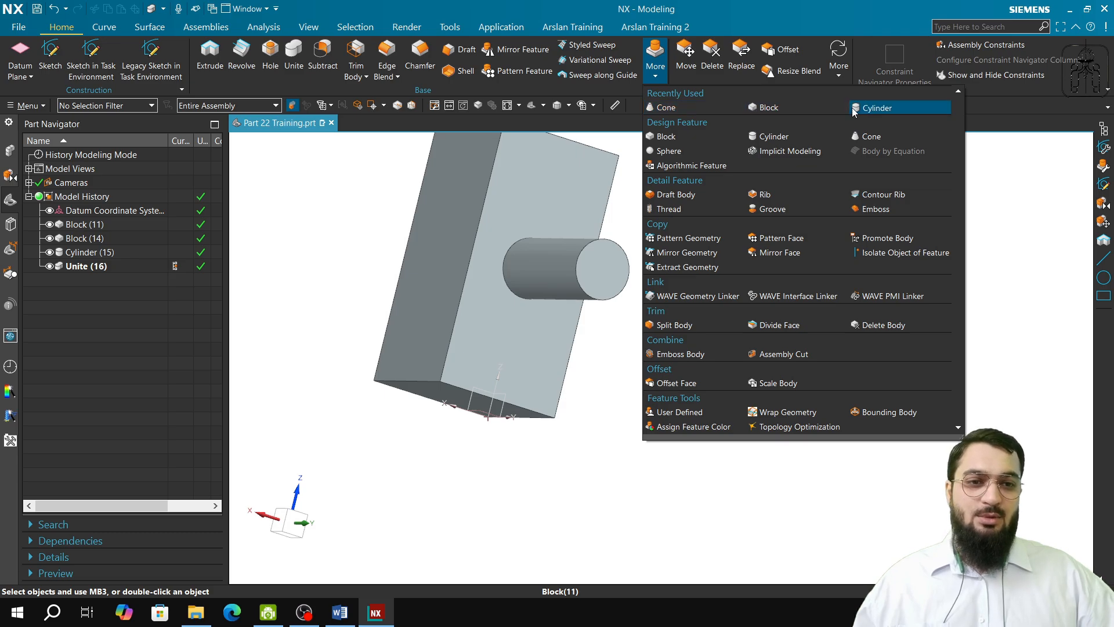
{"action": "left_click", "coordinate": [873, 109]}
{"action": "middle_click_drag", "start_coordinate": [665, 197], "coordinate": [503, 232]}
{"action": "left_click", "coordinate": [96, 164]}
{"action": "left_click", "coordinate": [97, 194]}
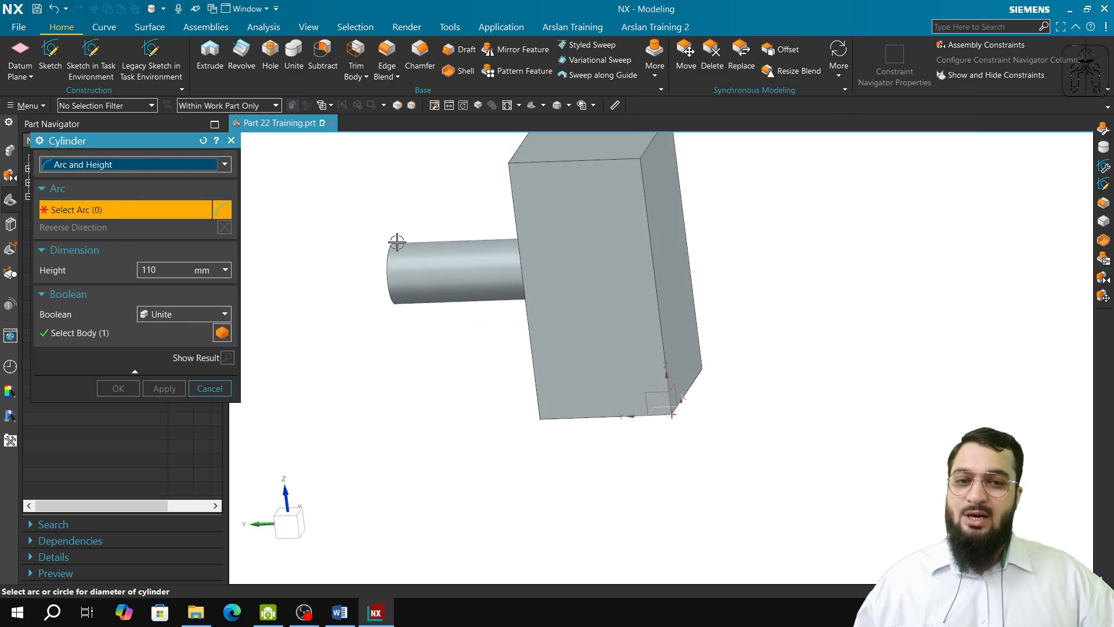
{"action": "middle_click_drag", "start_coordinate": [761, 241], "coordinate": [696, 307], "text": "shift"}
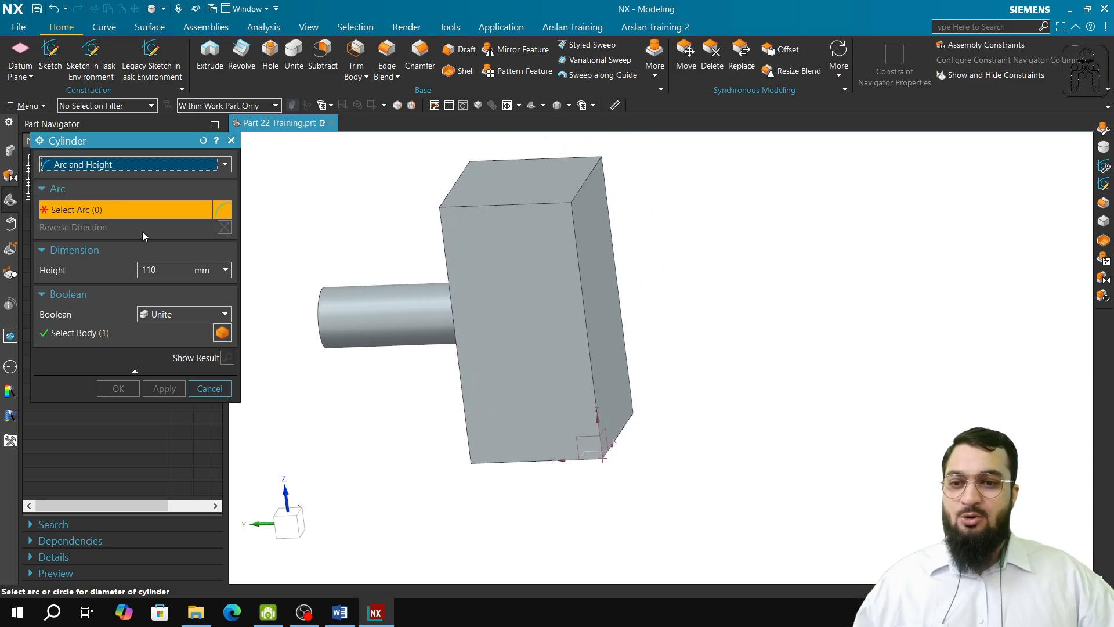
{"action": "middle_click_drag", "start_coordinate": [366, 403], "coordinate": [497, 408]}
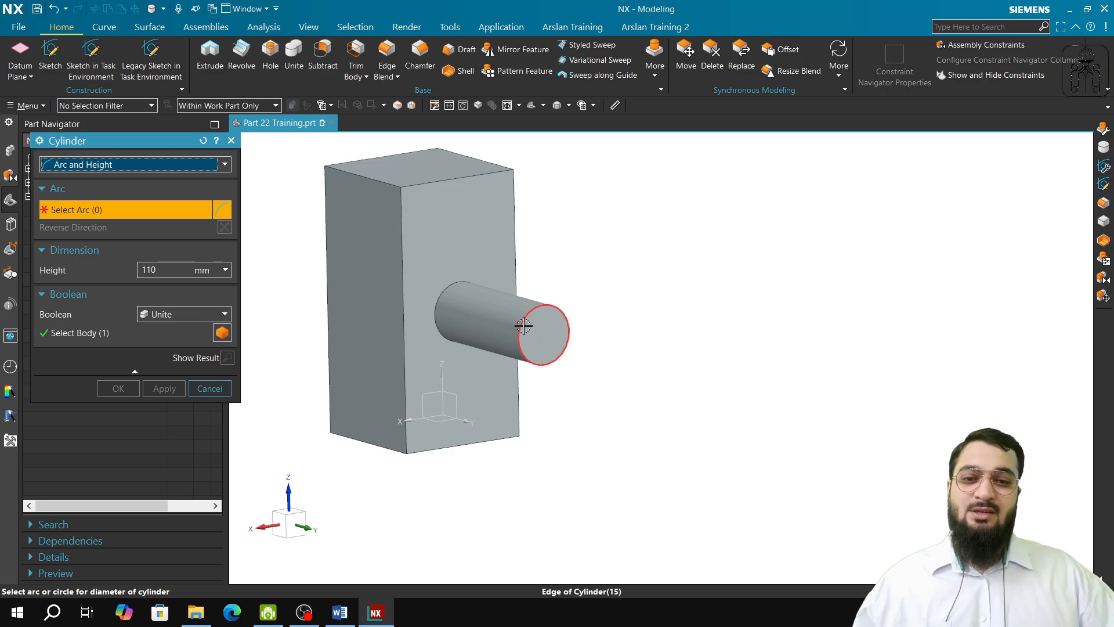
{"action": "left_click", "coordinate": [535, 347]}
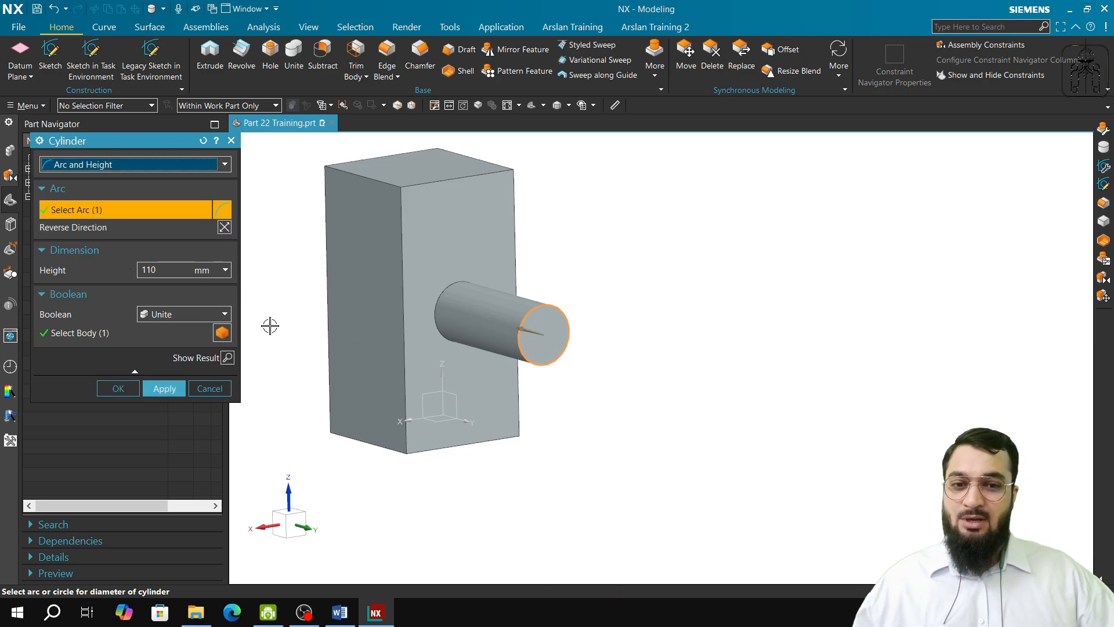
{"action": "middle_click_drag", "start_coordinate": [269, 323], "coordinate": [293, 323]}
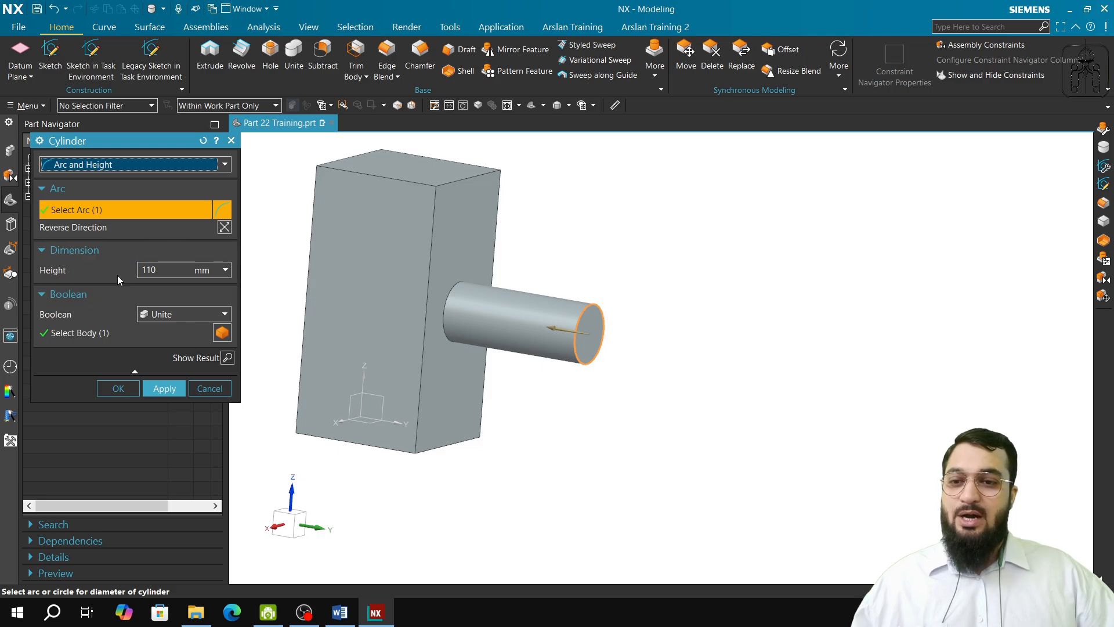
Step: Set the new cylinder's height to 50 mm and subtract it from the united body
{"action": "double_click", "coordinate": [169, 270]}
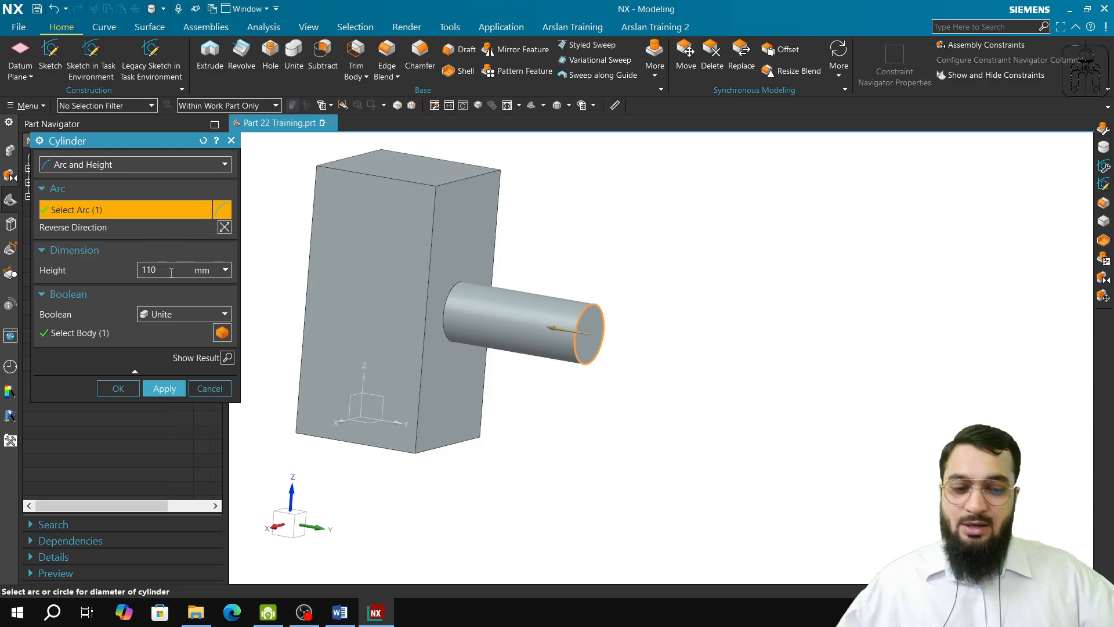
{"action": "type", "text": "100"}
{"action": "key", "text": "BackSpace"}
{"action": "key", "text": "BackSpace"}
{"action": "key", "text": "BackSpace"}
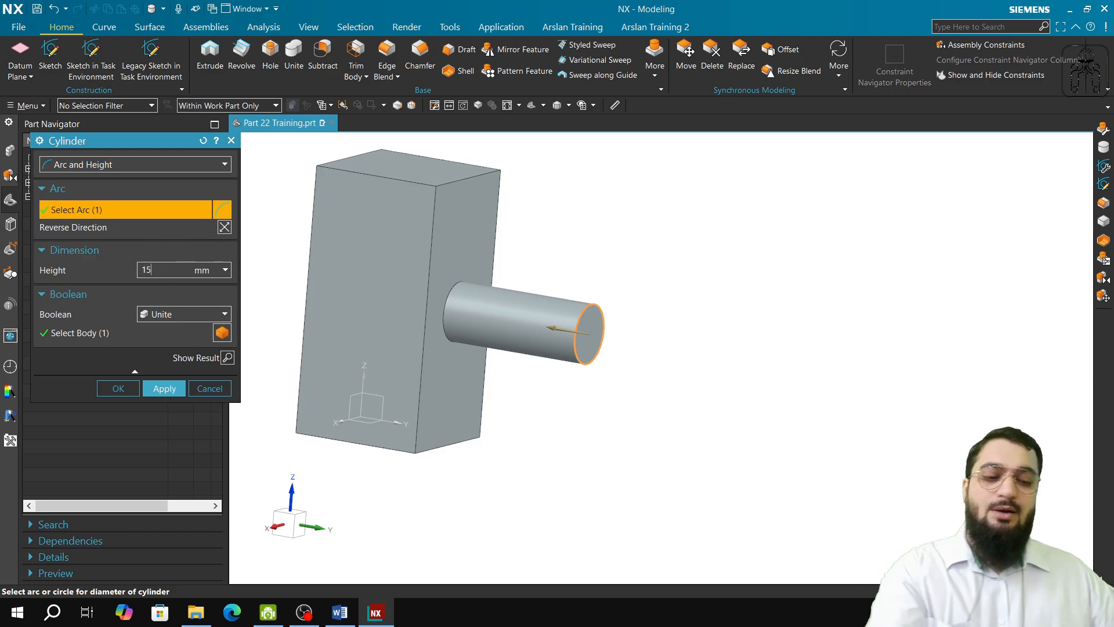
{"action": "type", "text": "50"}
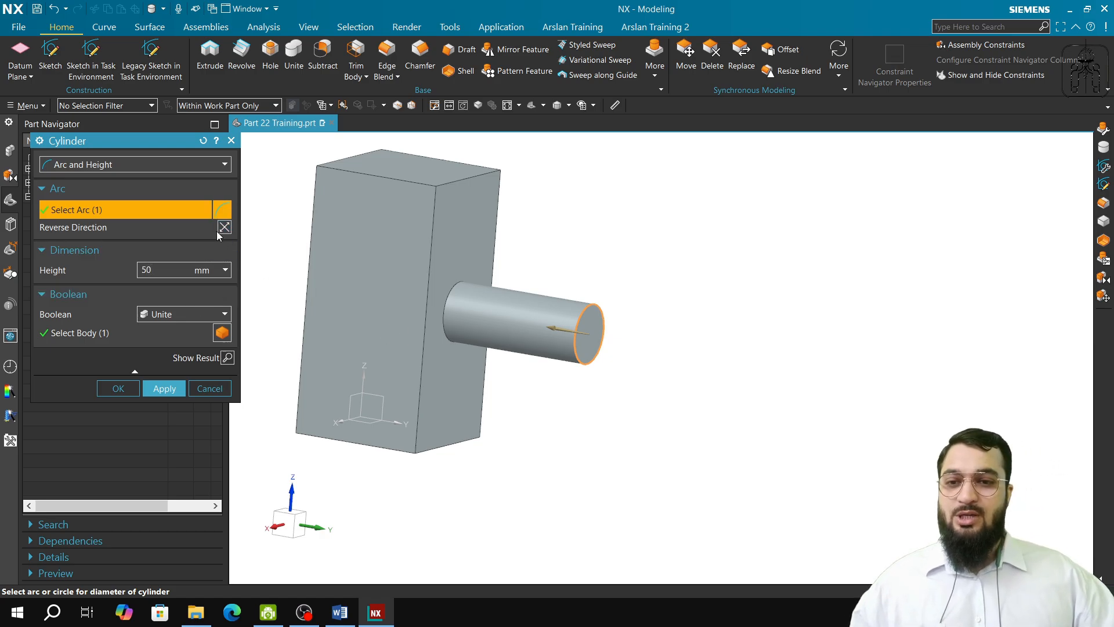
{"action": "left_click", "coordinate": [206, 316]}
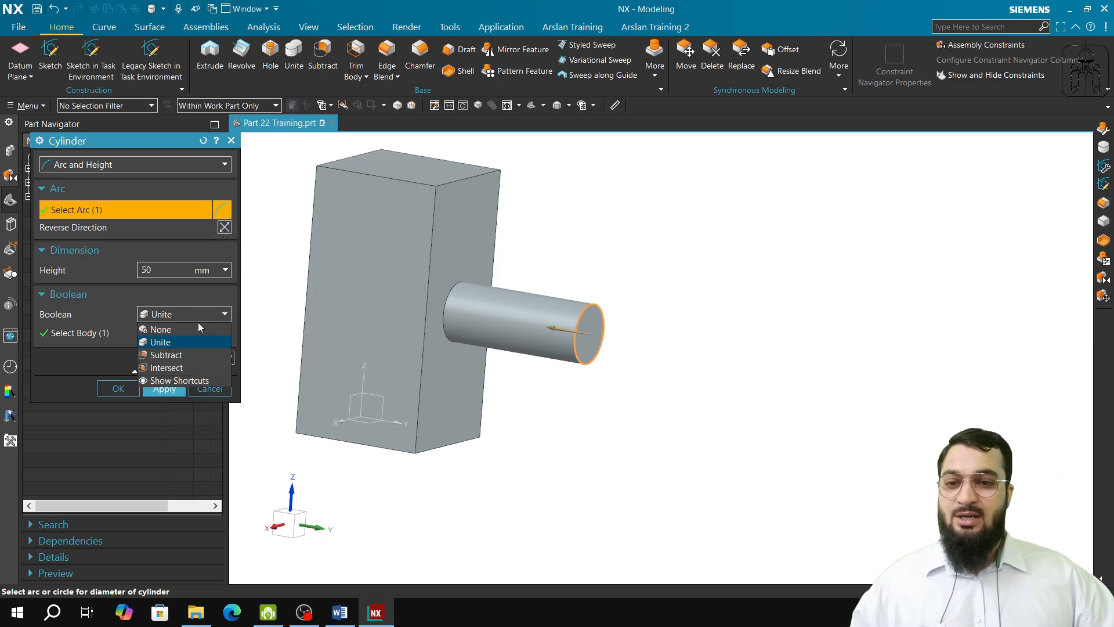
{"action": "left_click", "coordinate": [179, 355]}
{"action": "left_click", "coordinate": [174, 389]}
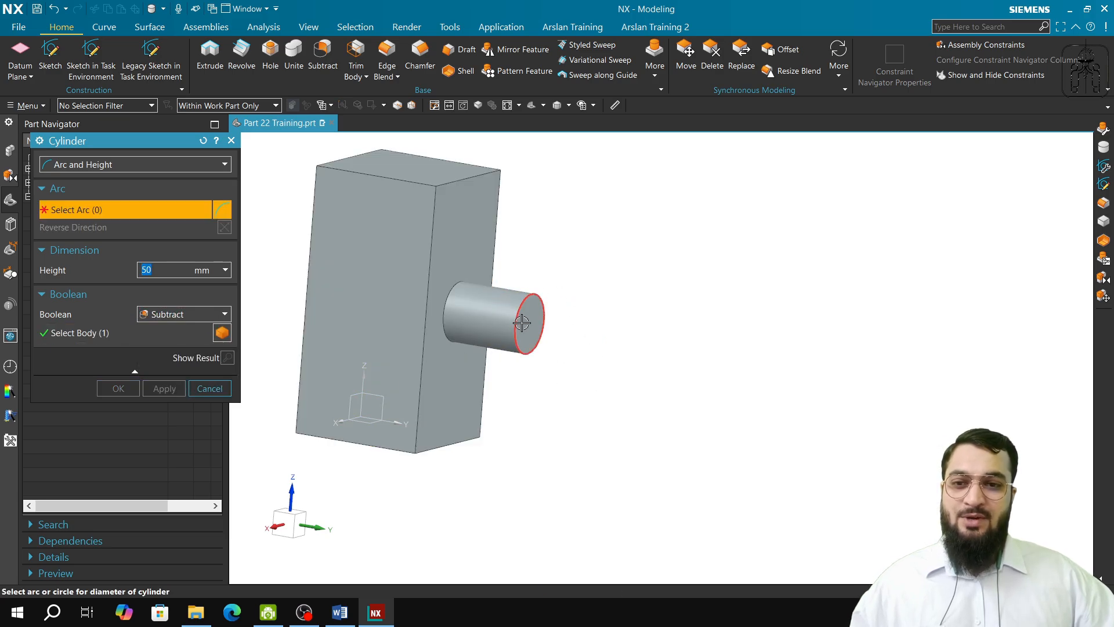
Step: Edit the arc-and-height cylinder so it points outward in the reversed direction and unites with the existing body
{"action": "scroll", "coordinate": [526, 320], "scroll_direction": "up", "scroll_amount": 4}
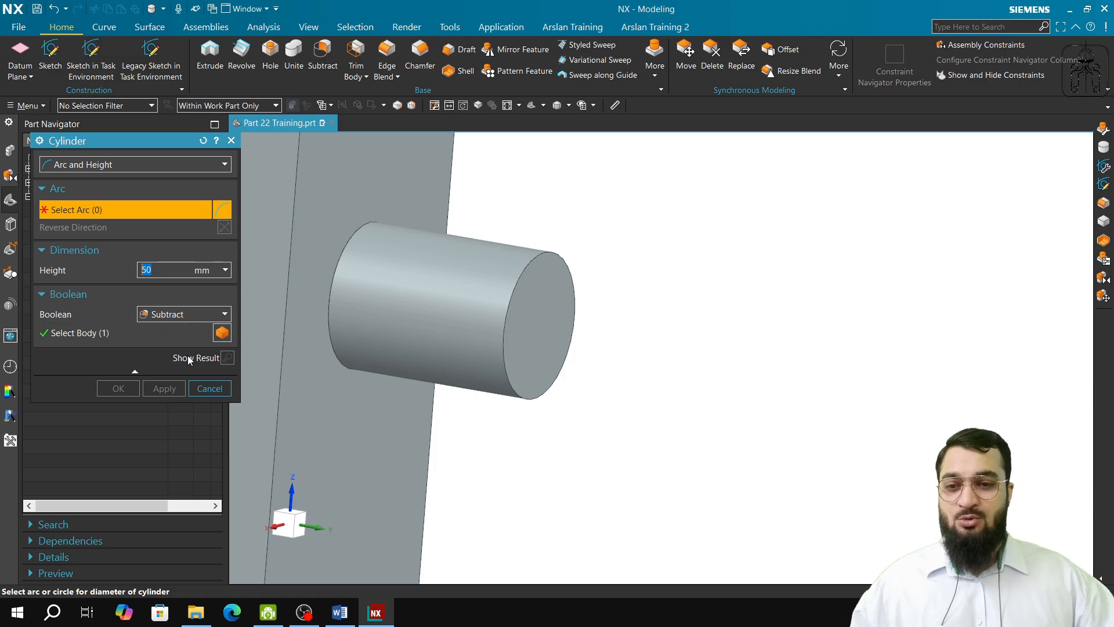
{"action": "left_click", "coordinate": [209, 388]}
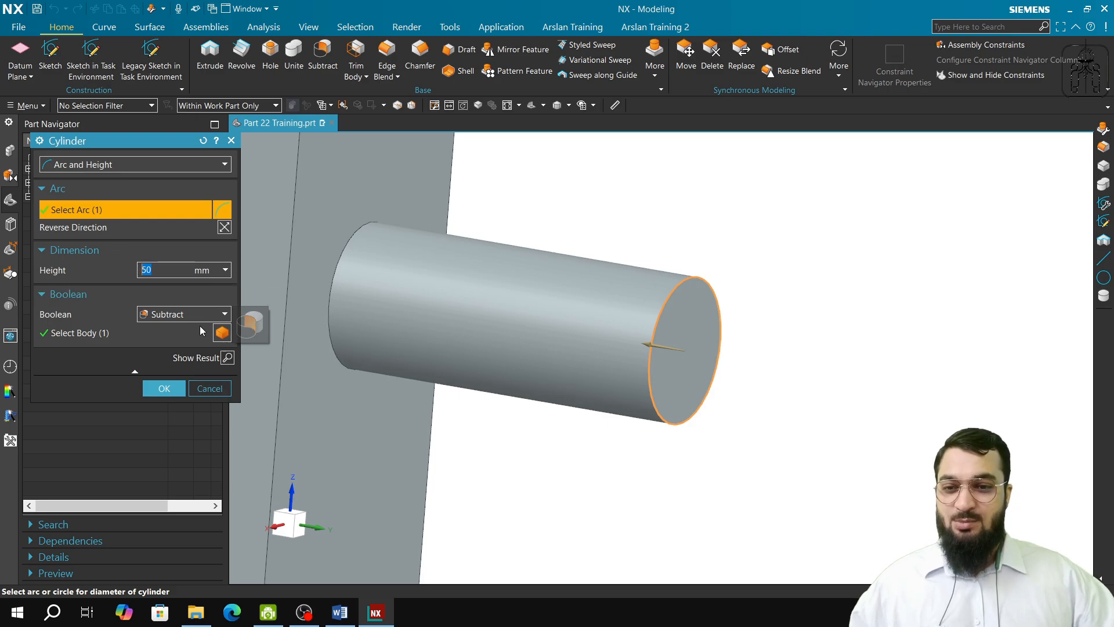
{"action": "left_click", "coordinate": [186, 314]}
{"action": "left_click", "coordinate": [179, 338]}
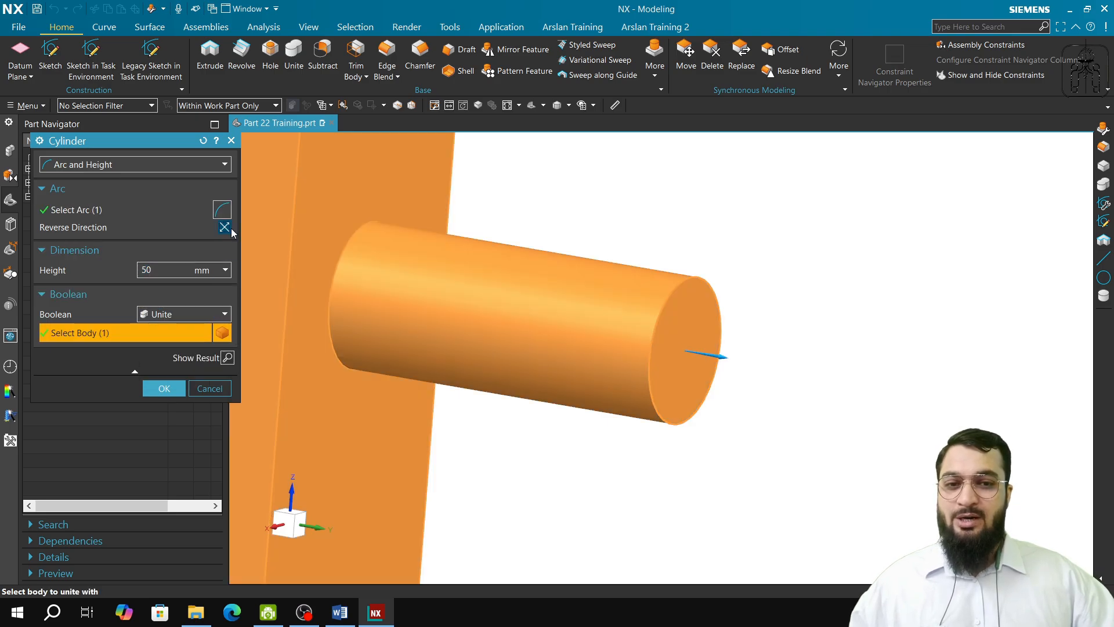
{"action": "left_click", "coordinate": [163, 388]}
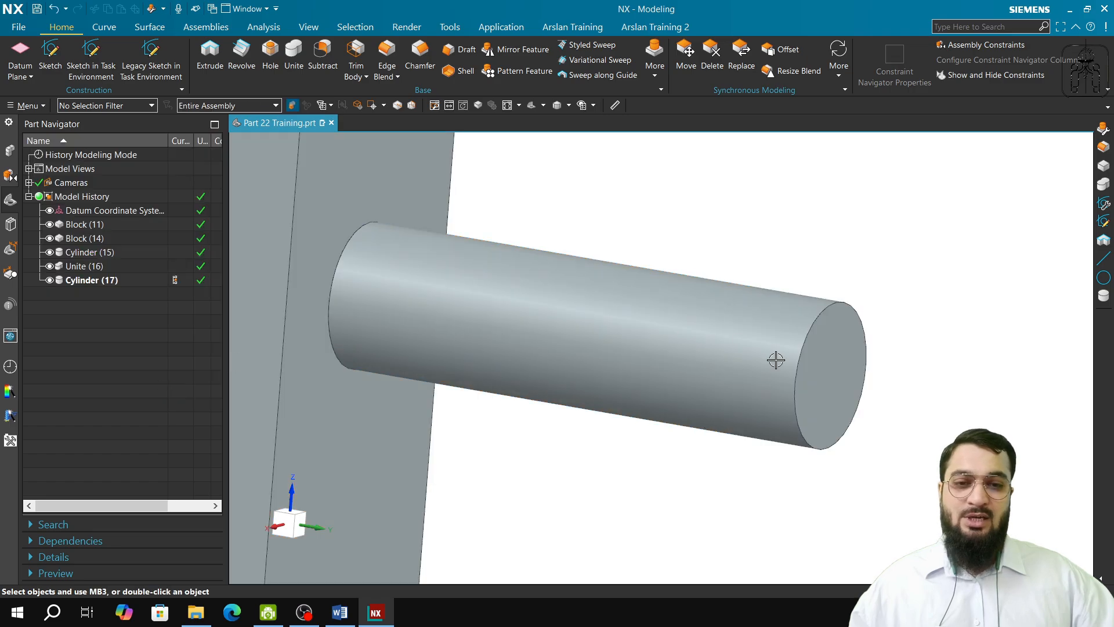
{"action": "scroll", "coordinate": [584, 287], "scroll_direction": "up", "scroll_amount": 5}
{"action": "scroll", "coordinate": [584, 283], "scroll_direction": "down", "scroll_amount": 5}
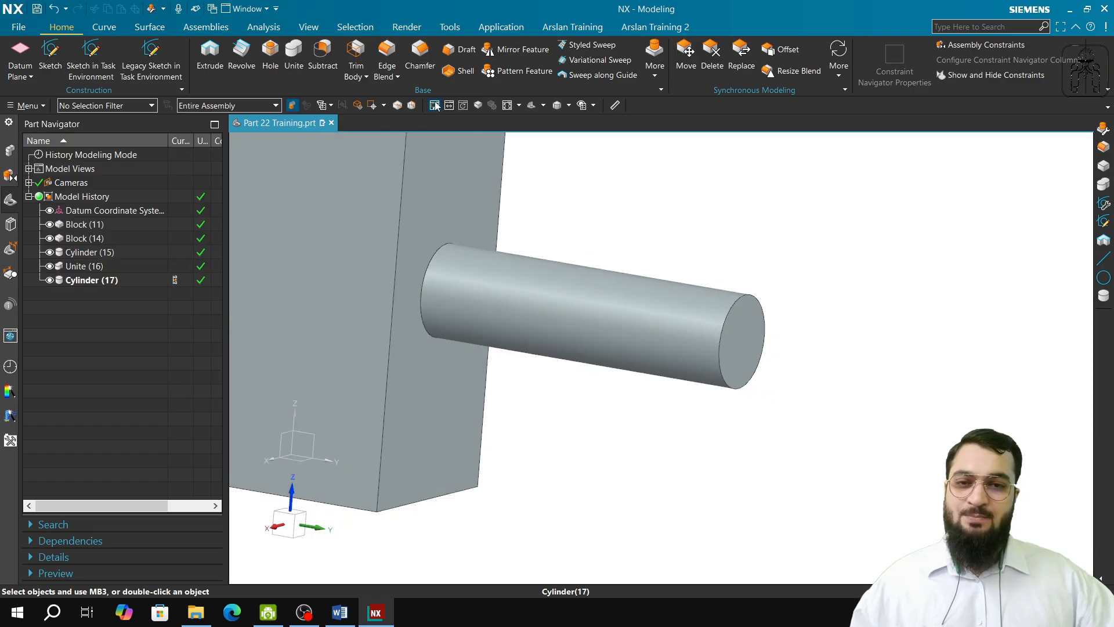
Step: Check the tool list under Part 22 in the Word syllabus and return to NX
{"action": "left_click", "coordinate": [268, 612]}
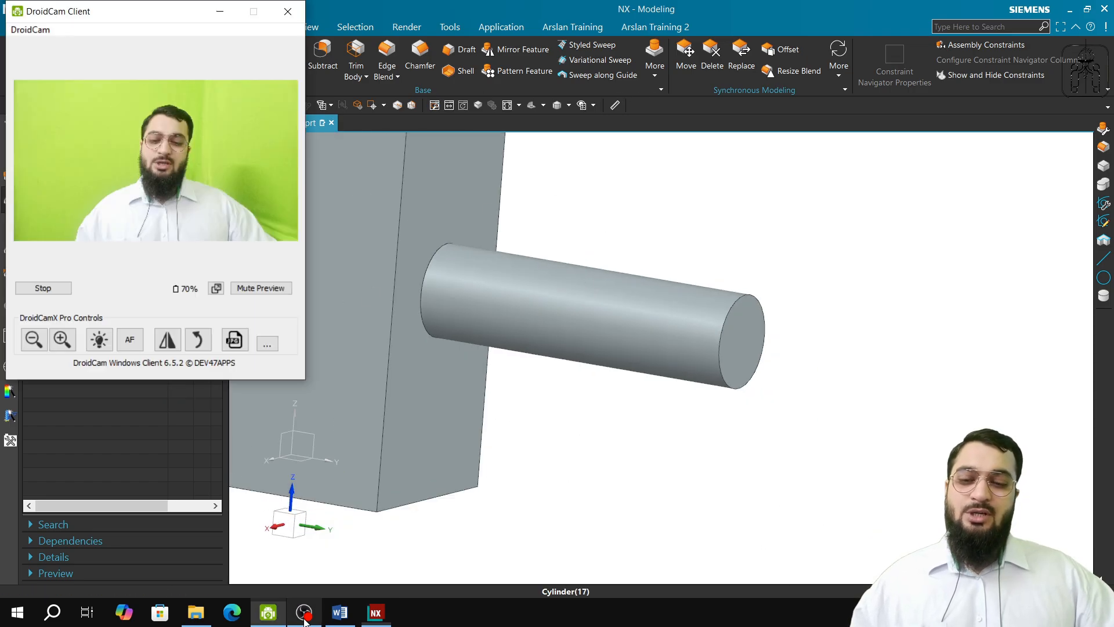
{"action": "left_click", "coordinate": [304, 612]}
{"action": "left_click", "coordinate": [336, 618]}
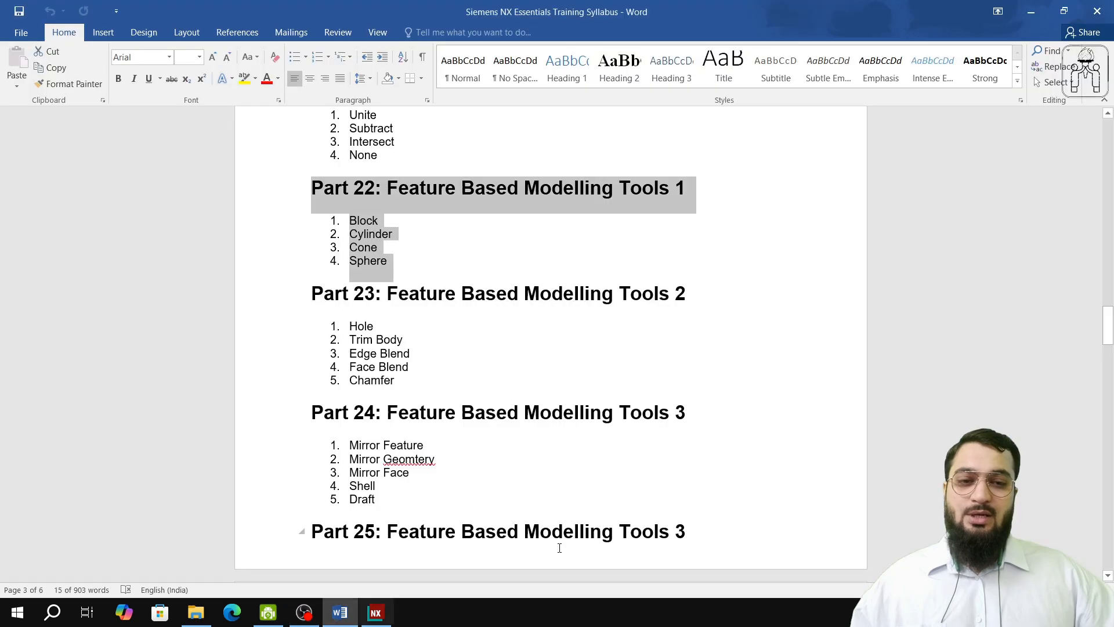
{"action": "left_click", "coordinate": [368, 239]}
{"action": "left_click", "coordinate": [375, 612]}
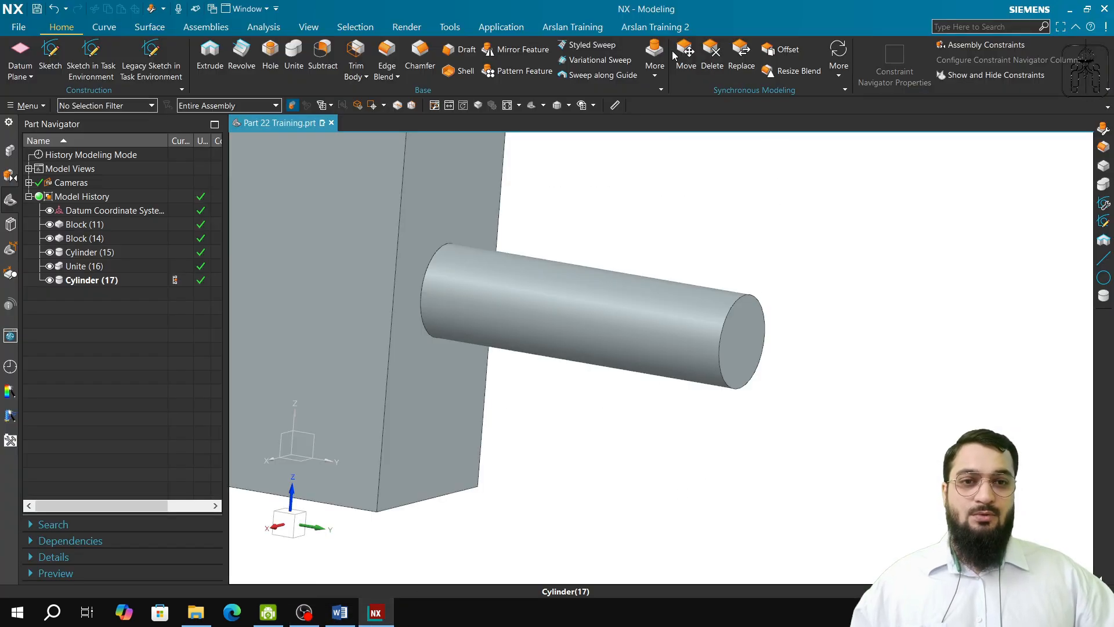
Step: Start a cone by Diameters and Half Angle and set its axis vector to the Z-axis
{"action": "left_click", "coordinate": [655, 60]}
{"action": "left_click", "coordinate": [666, 123]}
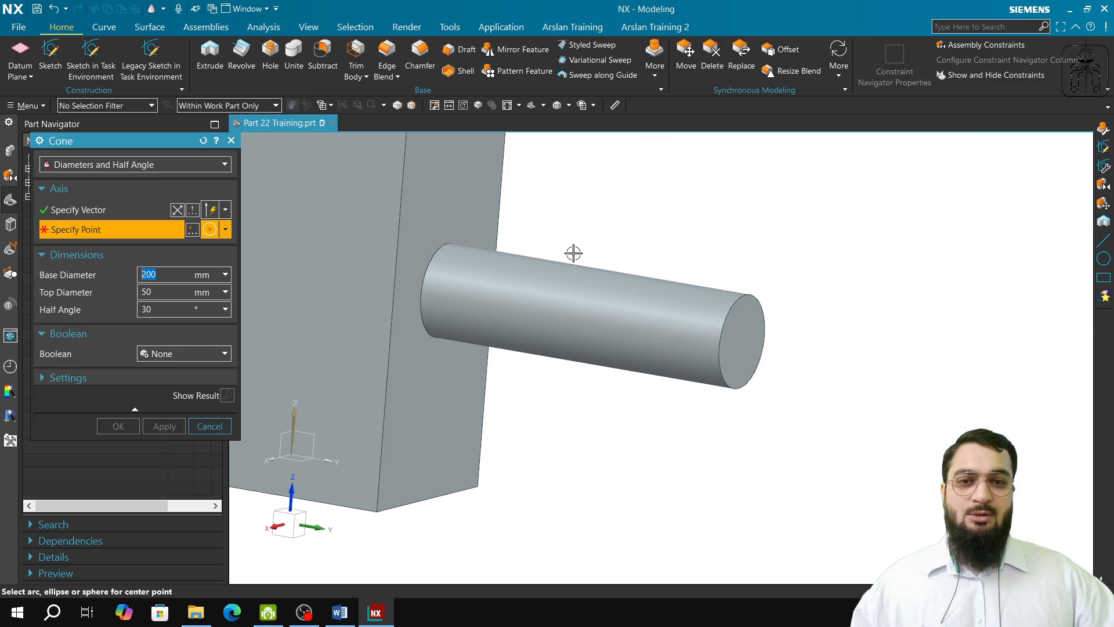
{"action": "scroll", "coordinate": [573, 253], "scroll_direction": "up", "scroll_amount": 1}
{"action": "scroll", "coordinate": [561, 245], "scroll_direction": "down", "scroll_amount": 3}
{"action": "scroll", "coordinate": [562, 245], "scroll_direction": "up", "scroll_amount": 3}
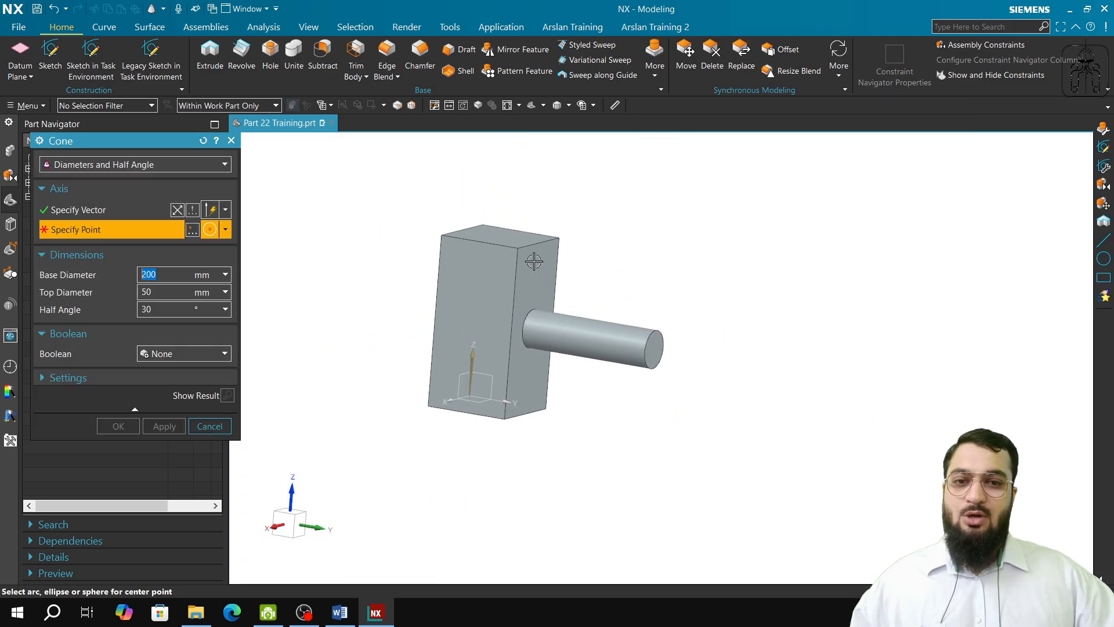
{"action": "middle_click_drag", "start_coordinate": [532, 278], "coordinate": [500, 336]}
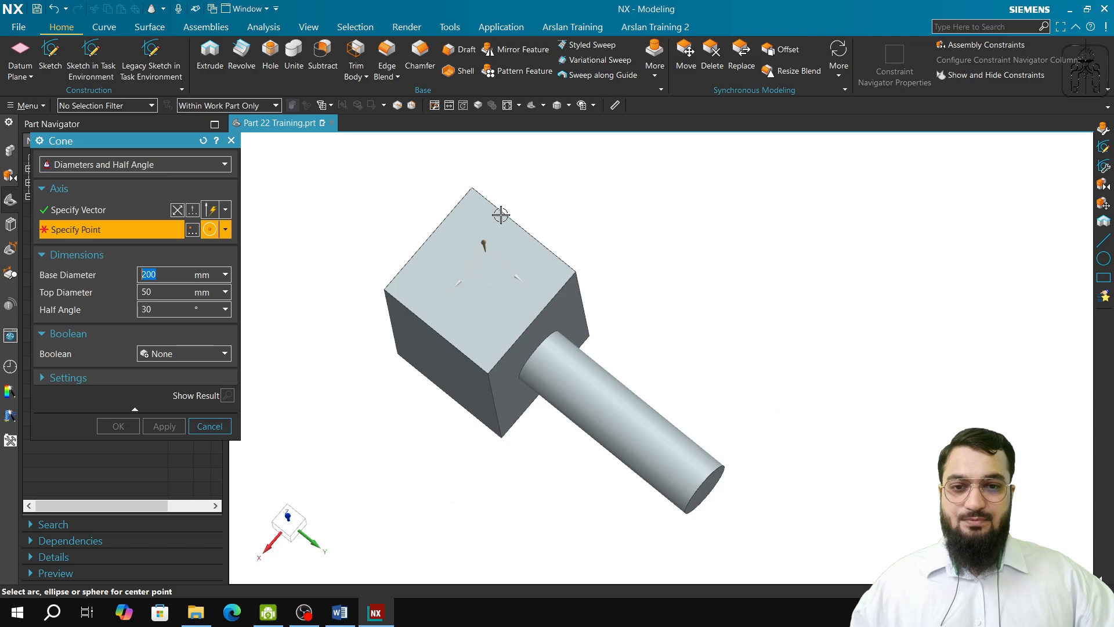
{"action": "left_click", "coordinate": [109, 204]}
{"action": "middle_click_drag", "start_coordinate": [660, 368], "coordinate": [667, 293]}
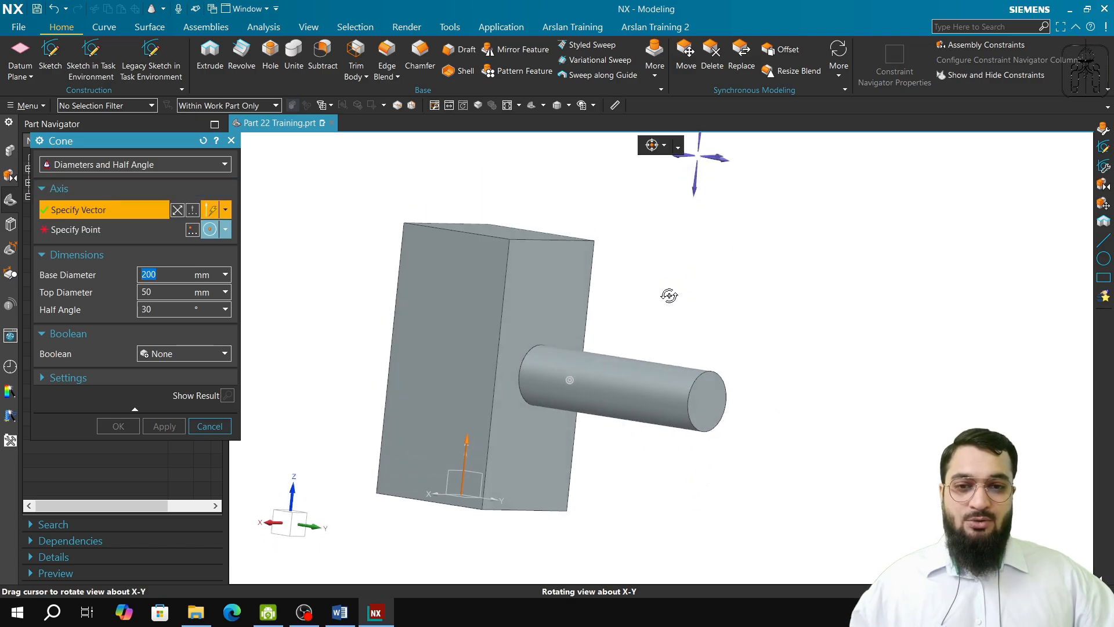
{"action": "middle_click_drag", "start_coordinate": [746, 281], "coordinate": [736, 434]}
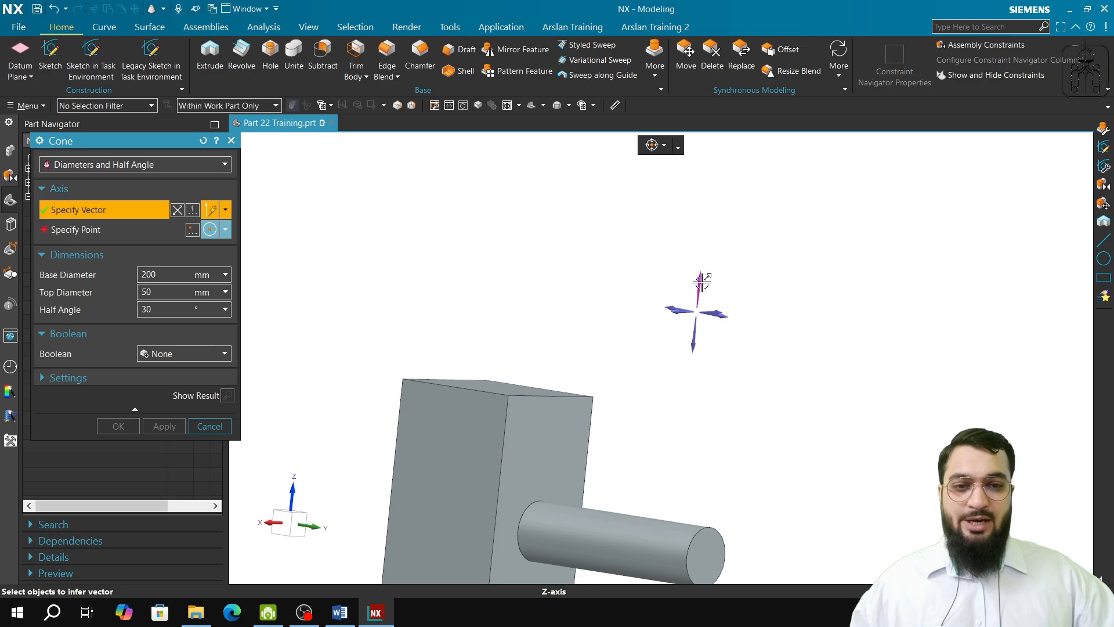
{"action": "left_click", "coordinate": [701, 283]}
Step: Place the cone's axis point at the rear corner of the block's top face, using an inferred point
{"action": "middle_click_drag", "start_coordinate": [598, 327], "coordinate": [540, 354]}
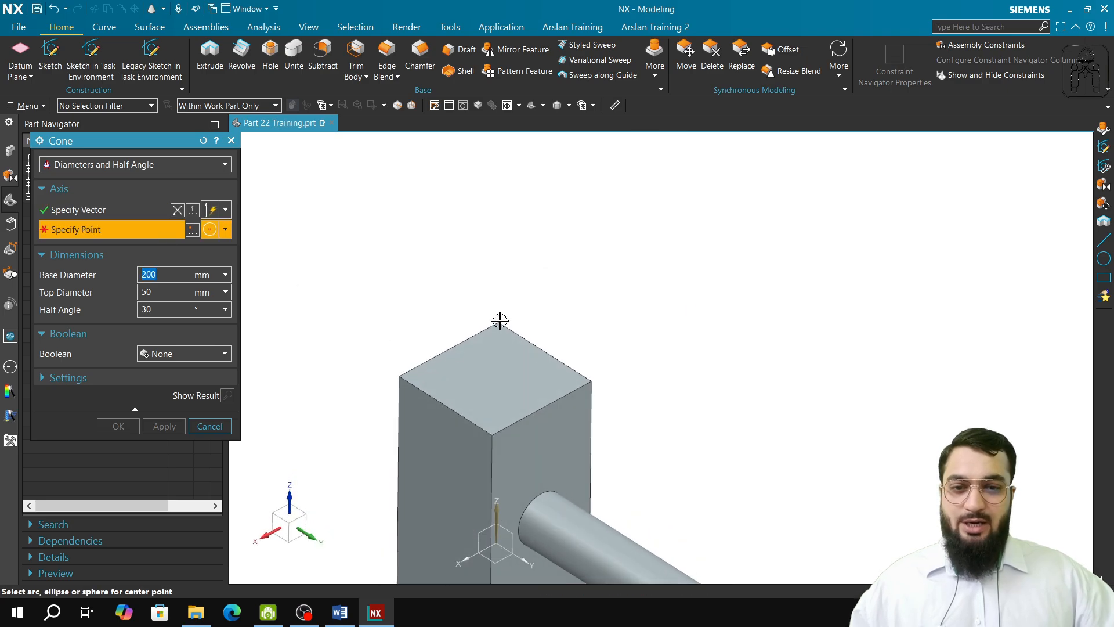
{"action": "left_click", "coordinate": [225, 230]}
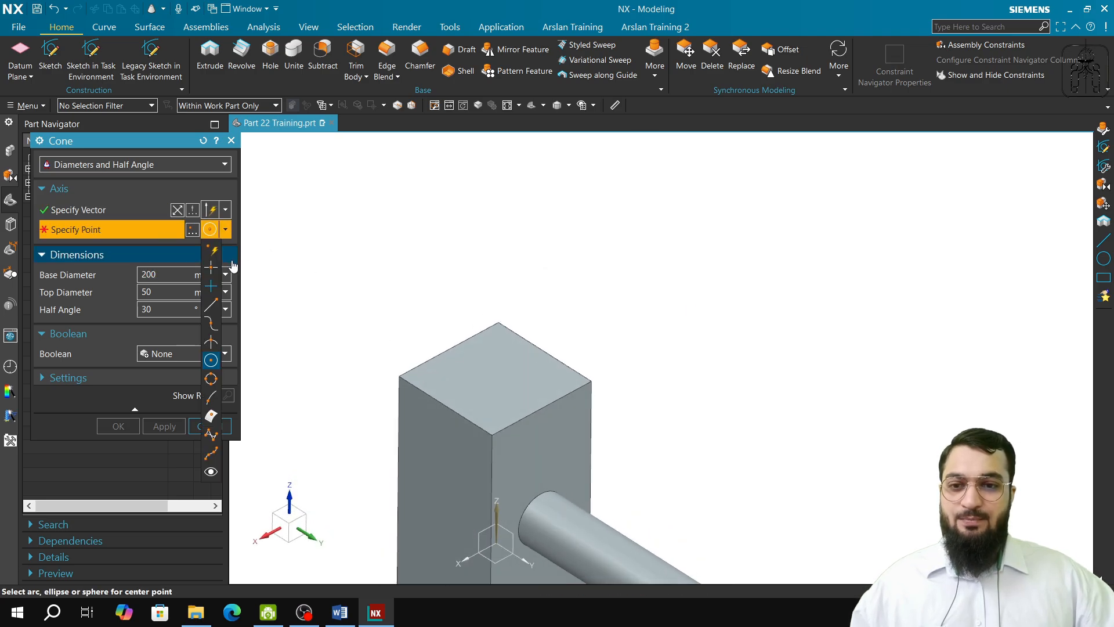
{"action": "left_click", "coordinate": [211, 249]}
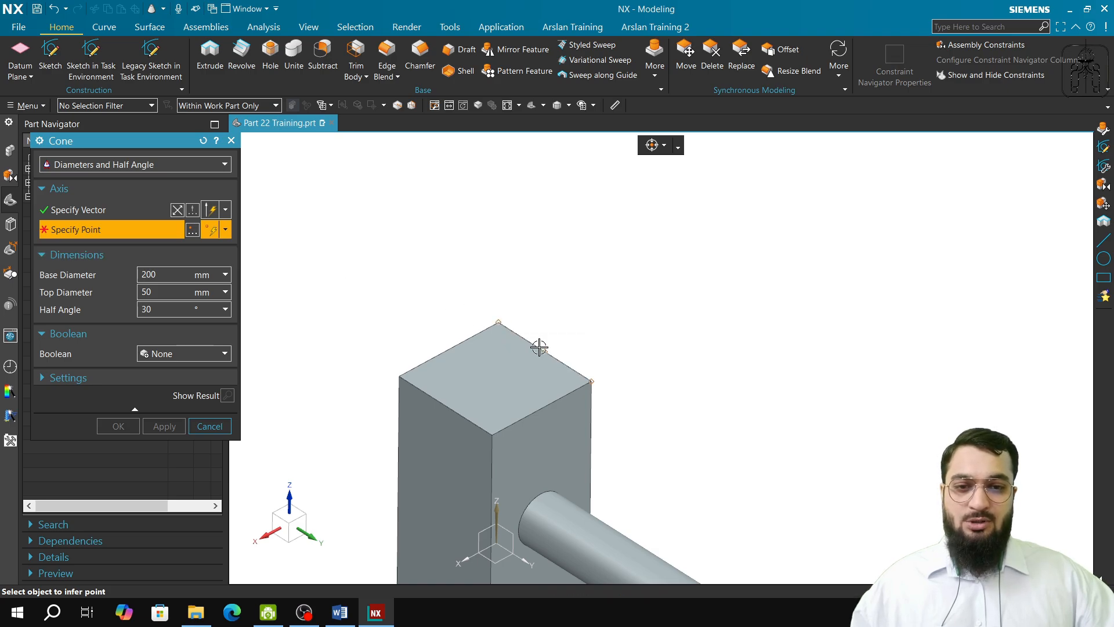
{"action": "left_click", "coordinate": [497, 321]}
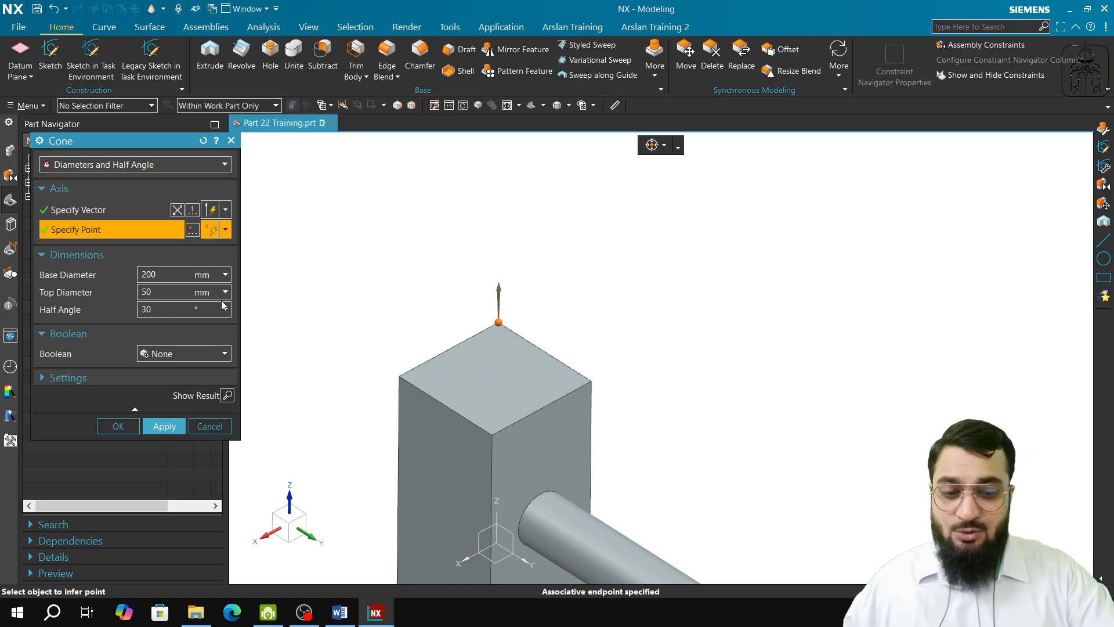
Step: Try to create the cone with a 95° half angle, and enter 85° instead
{"action": "key", "text": "BackSpace"}
{"action": "key", "text": "BackSpace"}
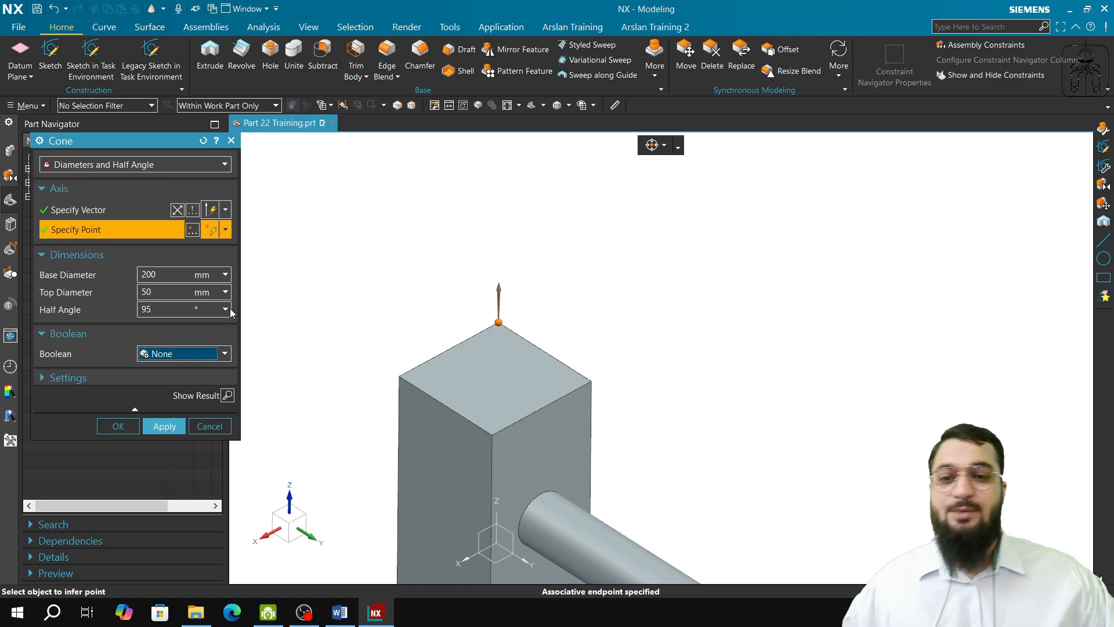
{"action": "left_click", "coordinate": [165, 426]}
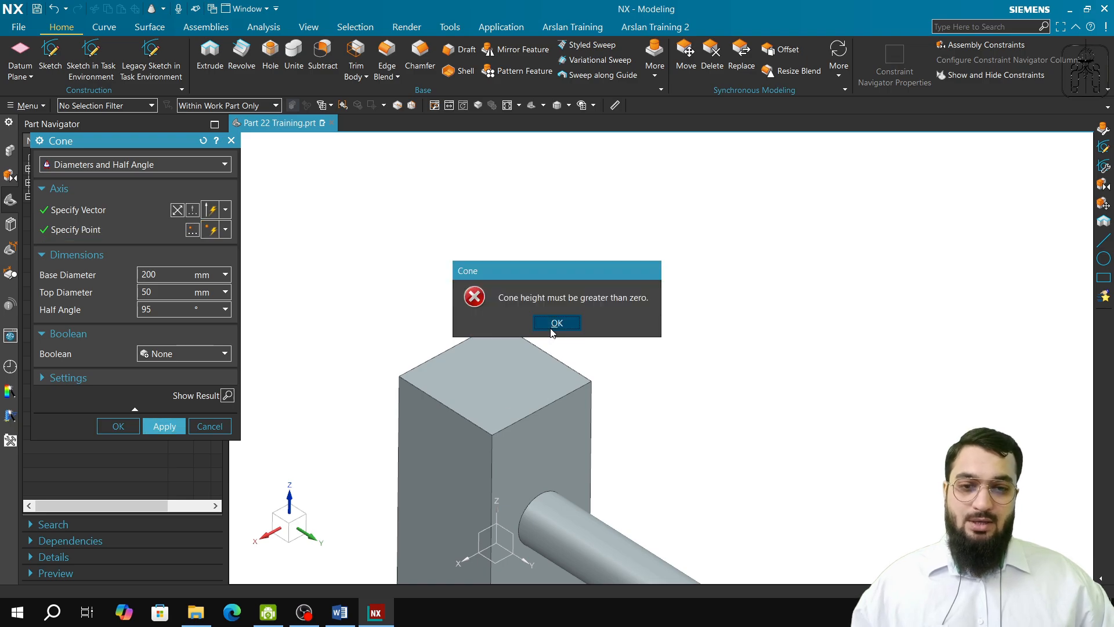
{"action": "left_click", "coordinate": [552, 326]}
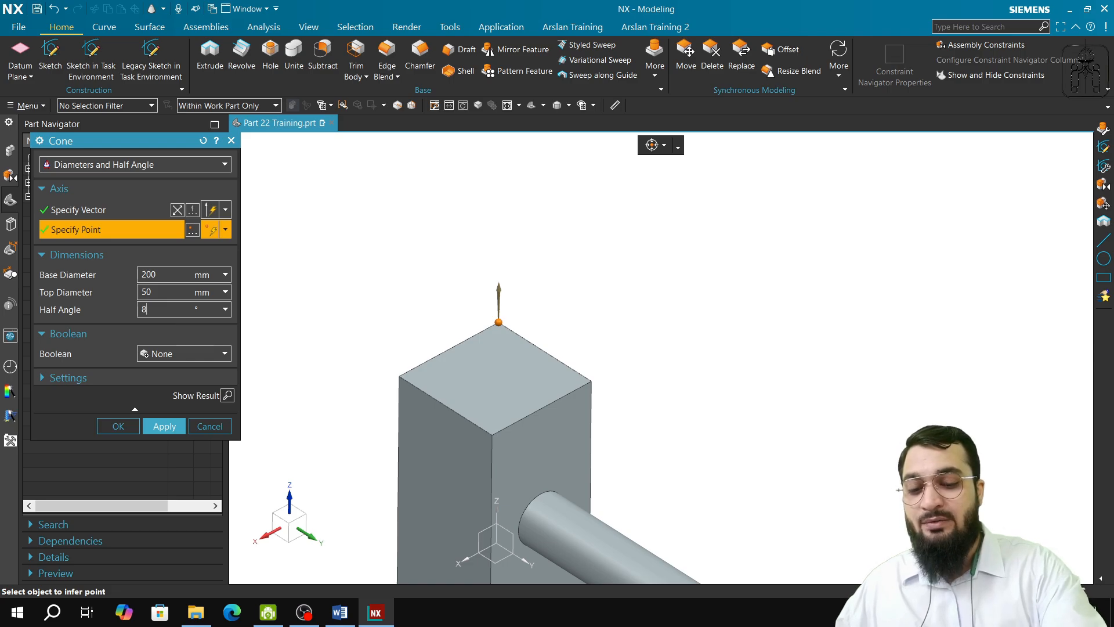
{"action": "type", "text": "85"}
{"action": "key", "text": "Tab"}
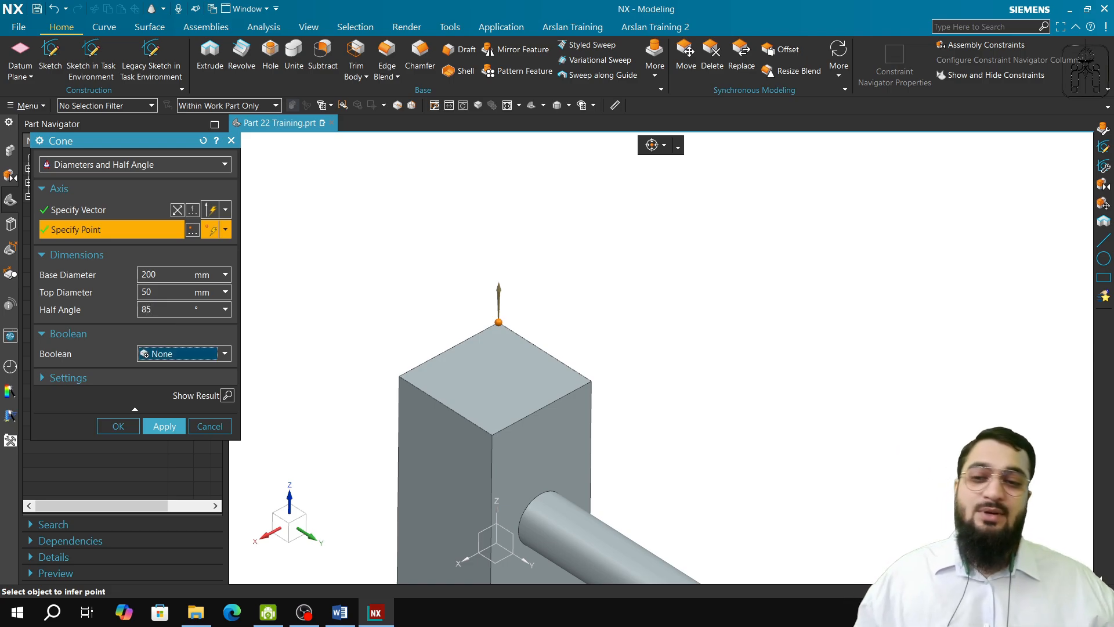
Step: Set the half angle to 30° and create the cone with a 200 mm base diameter and 50 mm top diameter
{"action": "left_click", "coordinate": [155, 310]}
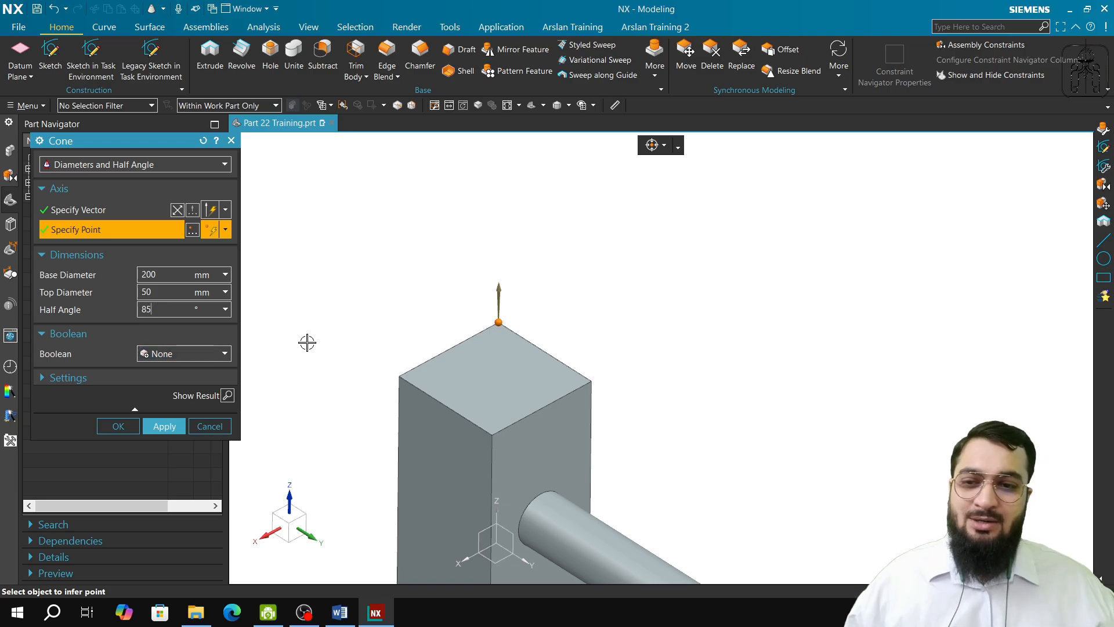
{"action": "key", "text": "BackSpace"}
{"action": "key", "text": "BackSpace"}
{"action": "type", "text": "30"}
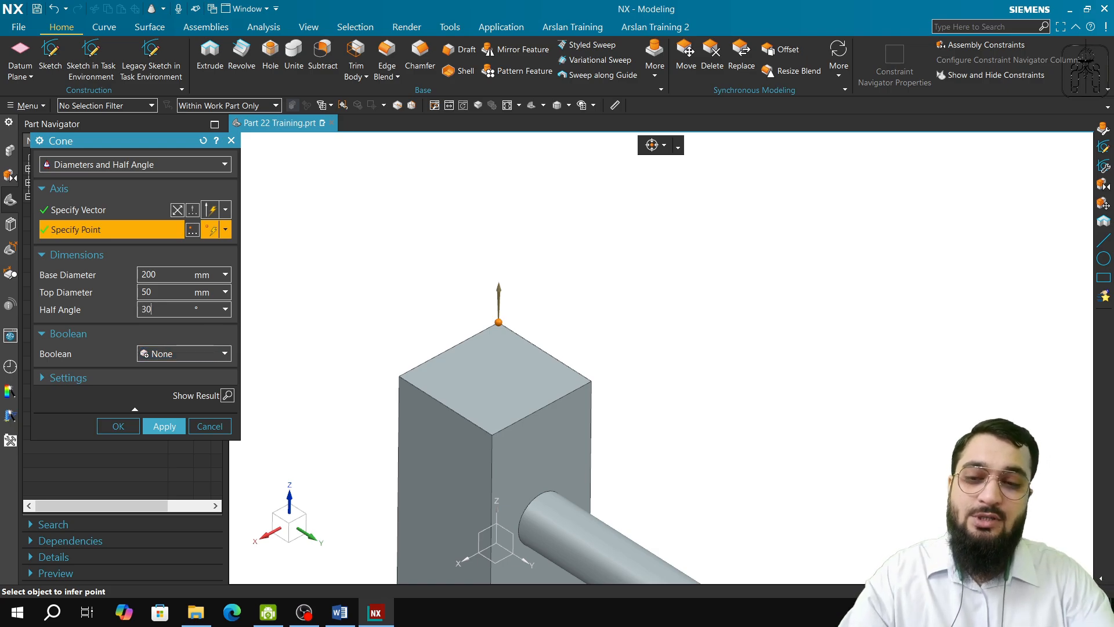
{"action": "middle_click", "coordinate": [300, 420]}
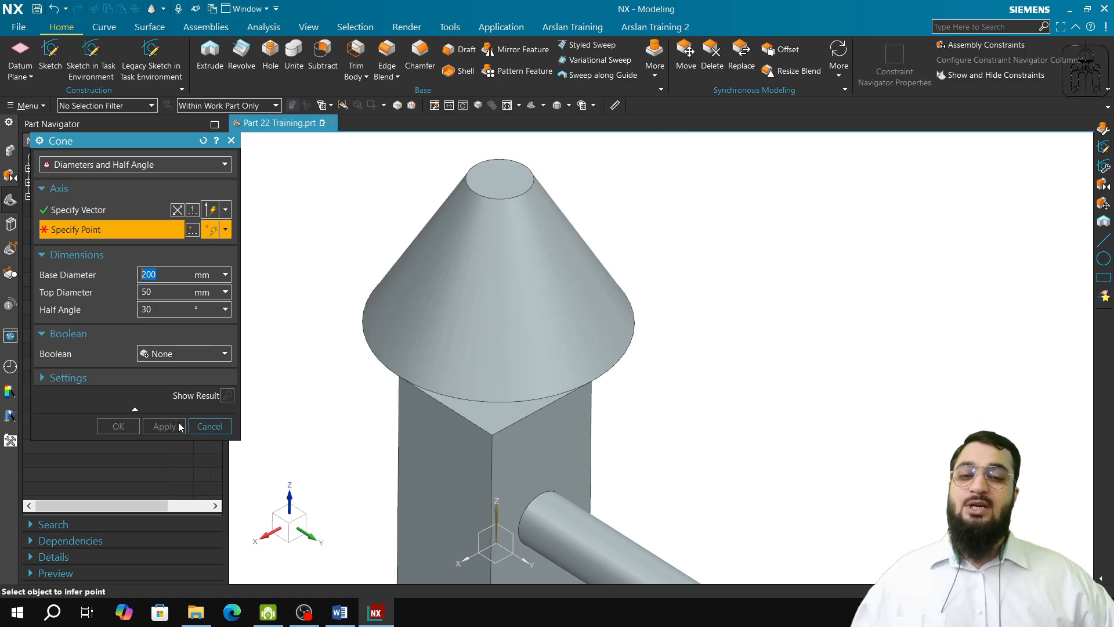
{"action": "mouse_move", "coordinate": [412, 447]}
{"action": "middle_mouse_down"}
{"action": "mouse_move", "coordinate": [413, 426]}
{"action": "mouse_move", "coordinate": [407, 441]}
{"action": "middle_mouse_up"}
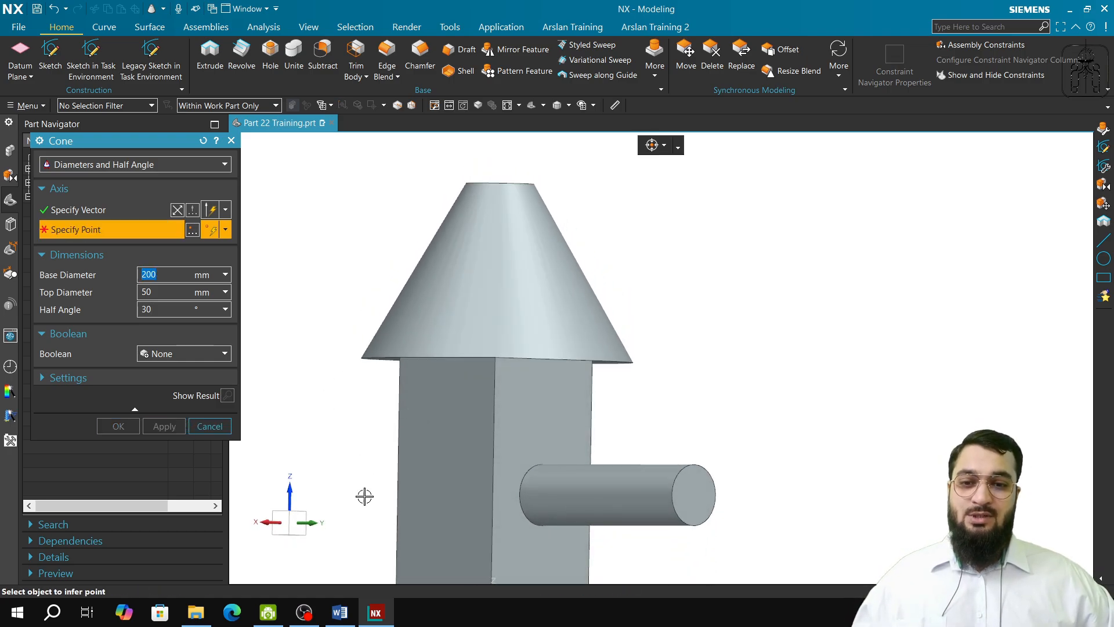
{"action": "left_click", "coordinate": [283, 523]}
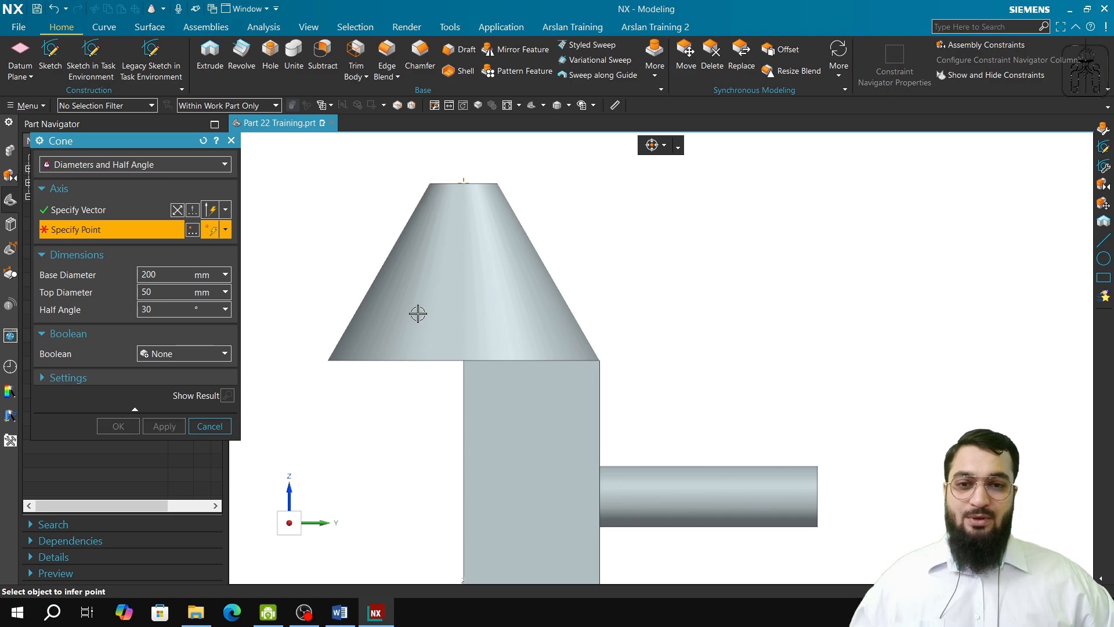
{"action": "left_click", "coordinate": [209, 426]}
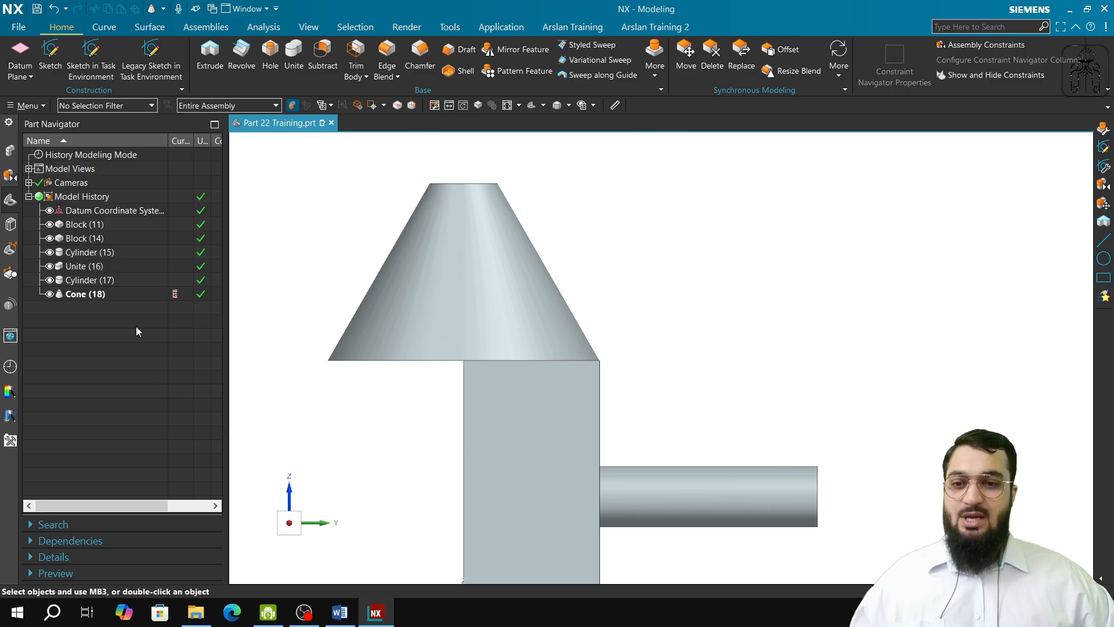
Step: Edit the cone to a half angle of 89° and inspect its profile in the side view
{"action": "left_click", "coordinate": [117, 294]}
{"action": "double_click", "coordinate": [118, 293]}
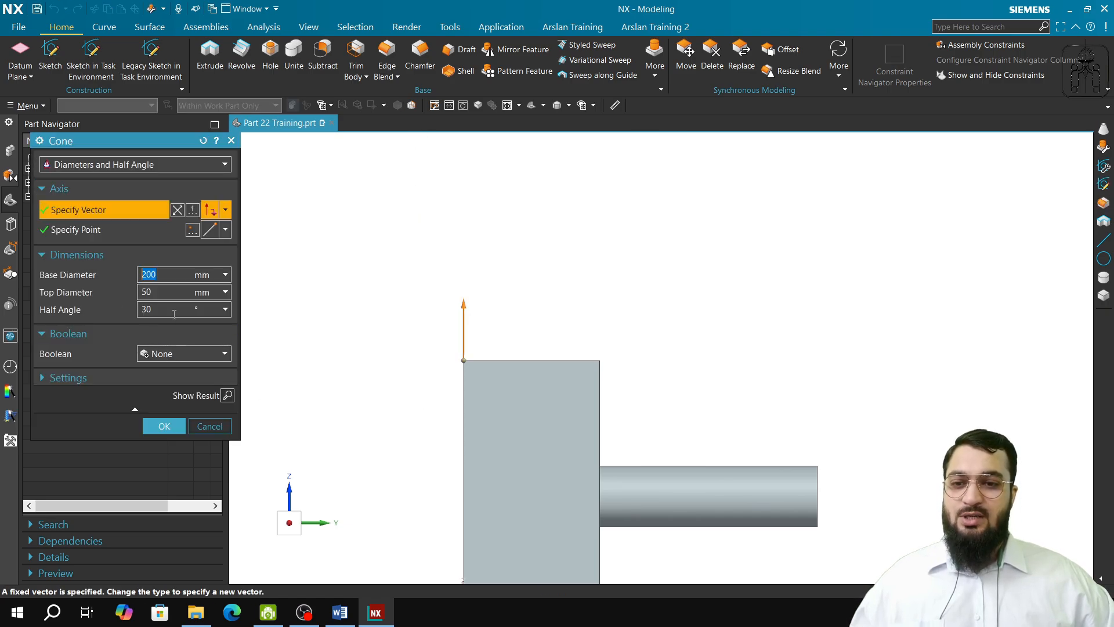
{"action": "key", "text": "BackSpace"}
{"action": "key", "text": "BackSpace"}
{"action": "type", "text": "8"}
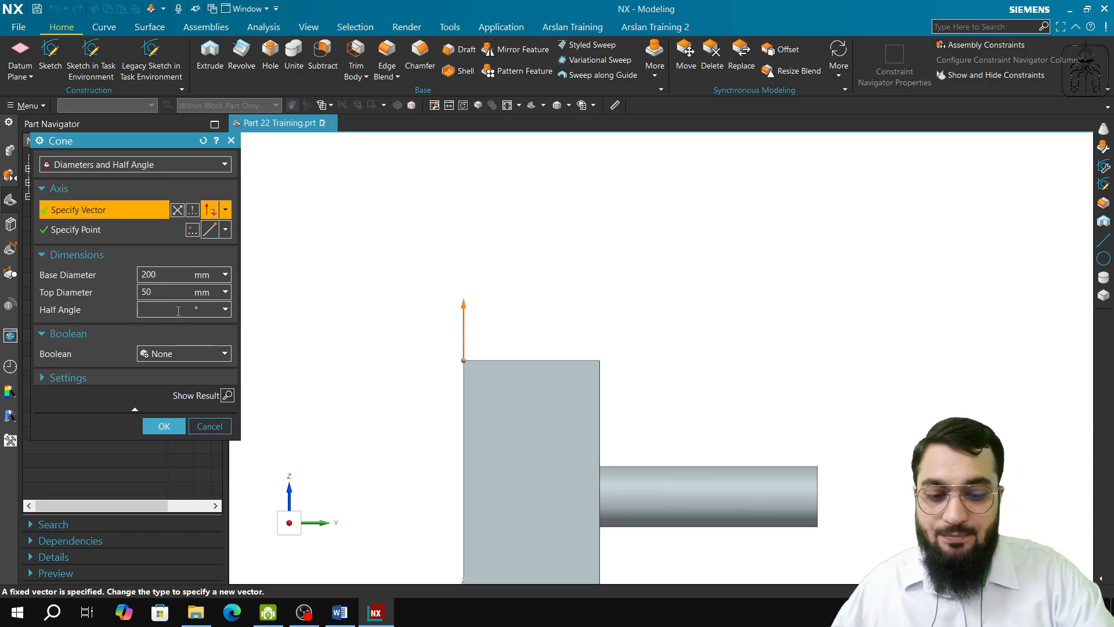
{"action": "type", "text": "9"}
{"action": "key", "text": "Tab"}
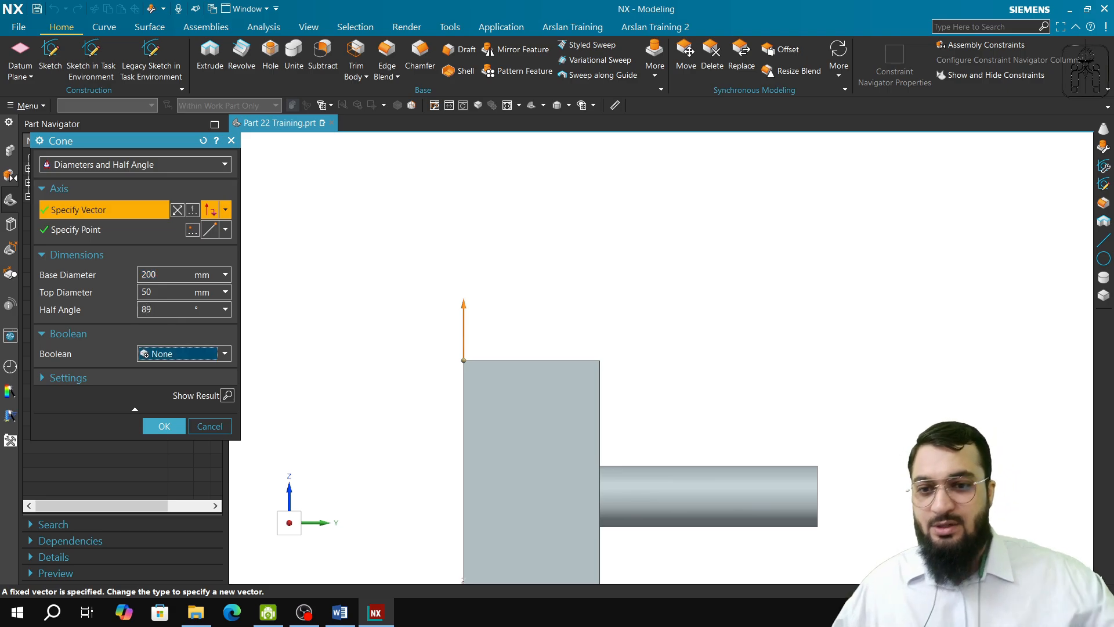
{"action": "left_click", "coordinate": [164, 425]}
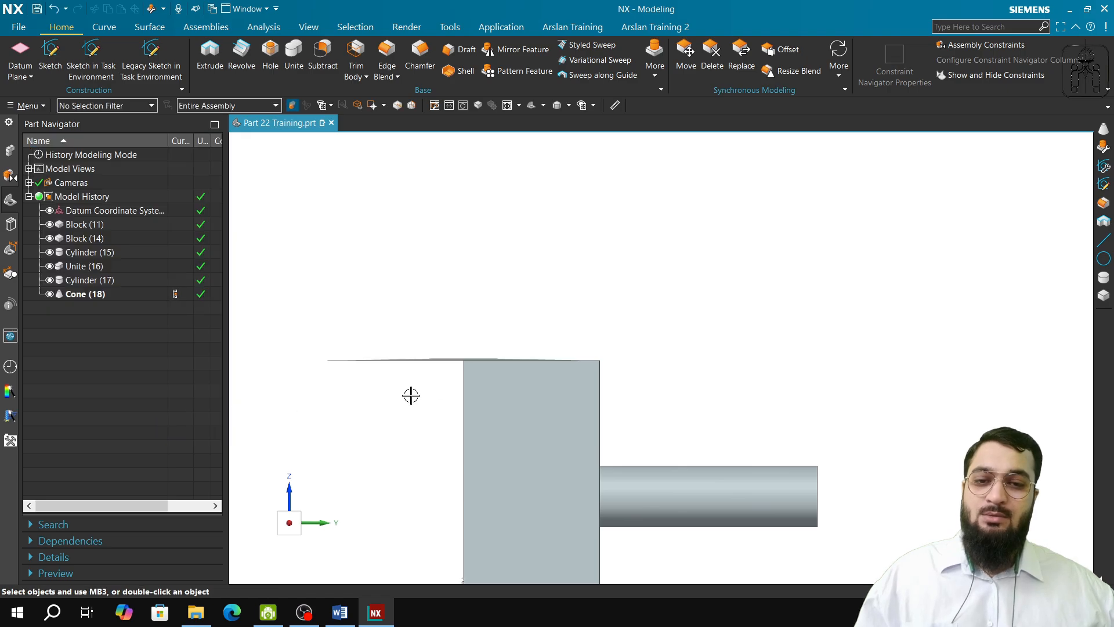
{"action": "scroll", "coordinate": [432, 386], "scroll_direction": "up", "scroll_amount": 3}
{"action": "scroll", "coordinate": [444, 389], "scroll_direction": "up", "scroll_amount": 4}
{"action": "middle_click_drag", "start_coordinate": [744, 269], "coordinate": [729, 361], "text": "shift"}
{"action": "scroll", "coordinate": [670, 389], "scroll_direction": "down", "scroll_amount": 2}
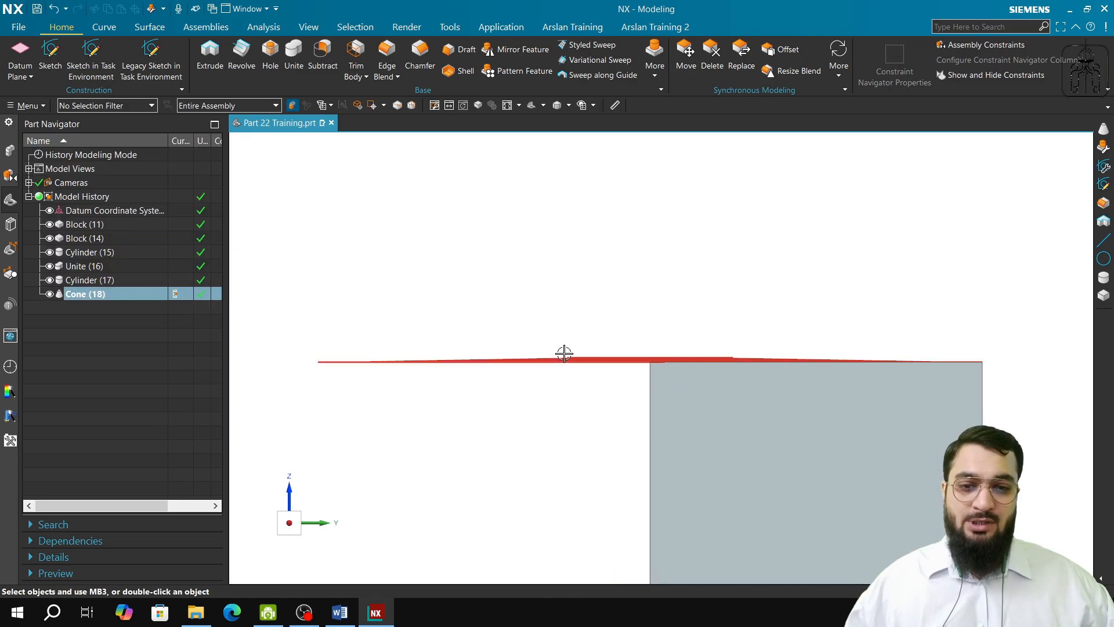
{"action": "left_click", "coordinate": [536, 361]}
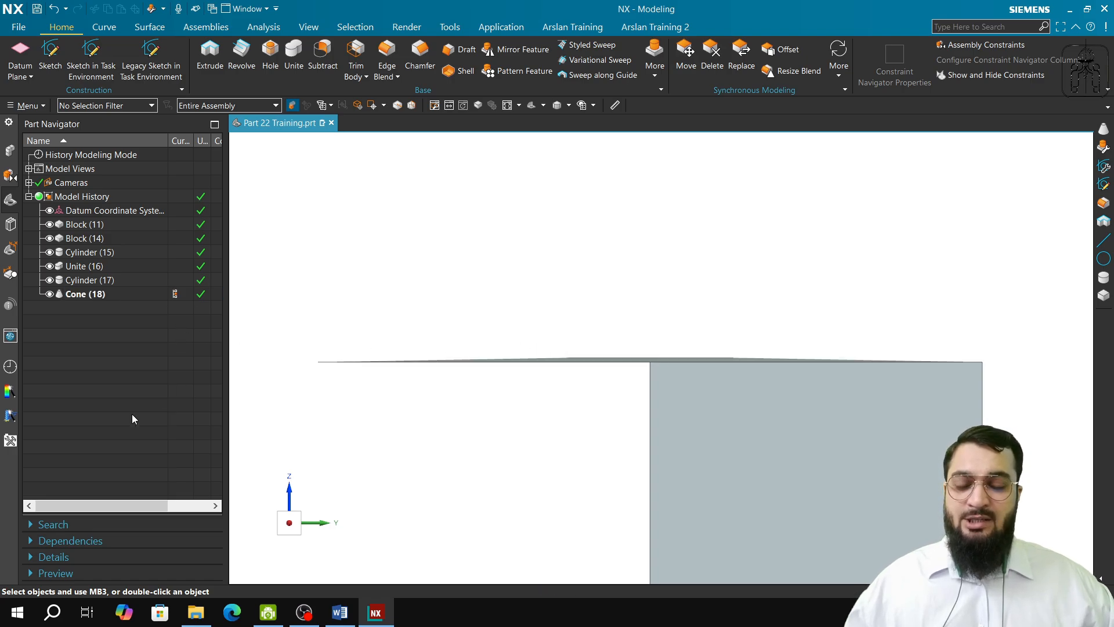
Step: Edit the cone to the Diameters and Height method and move its axis point to the front corner of the block's top face
{"action": "double_click", "coordinate": [98, 298]}
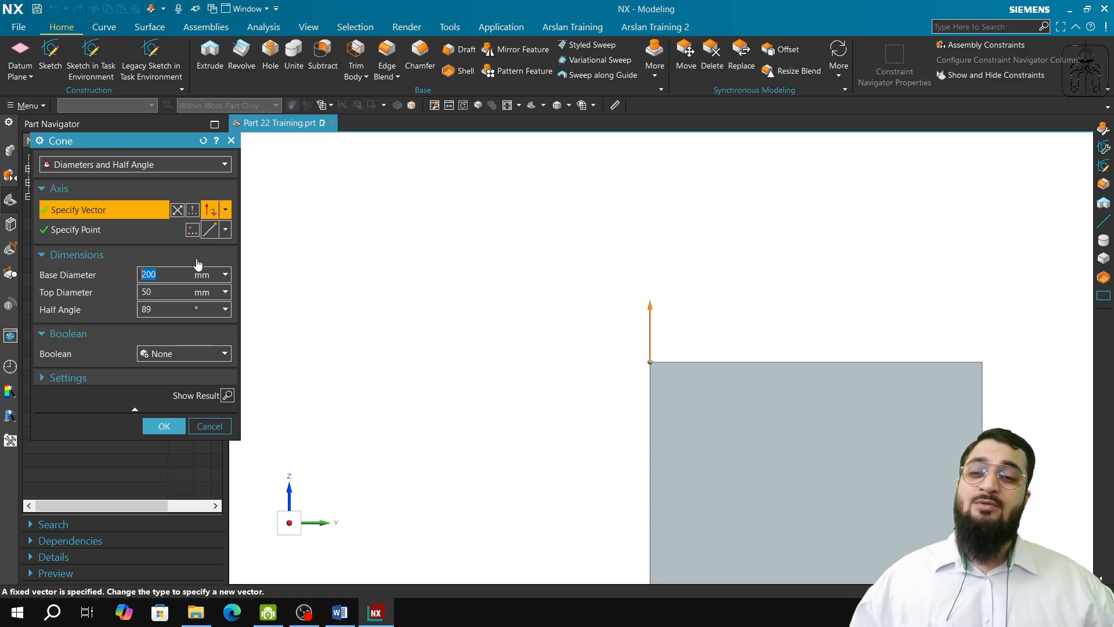
{"action": "left_click", "coordinate": [160, 168]}
{"action": "left_click", "coordinate": [160, 181]}
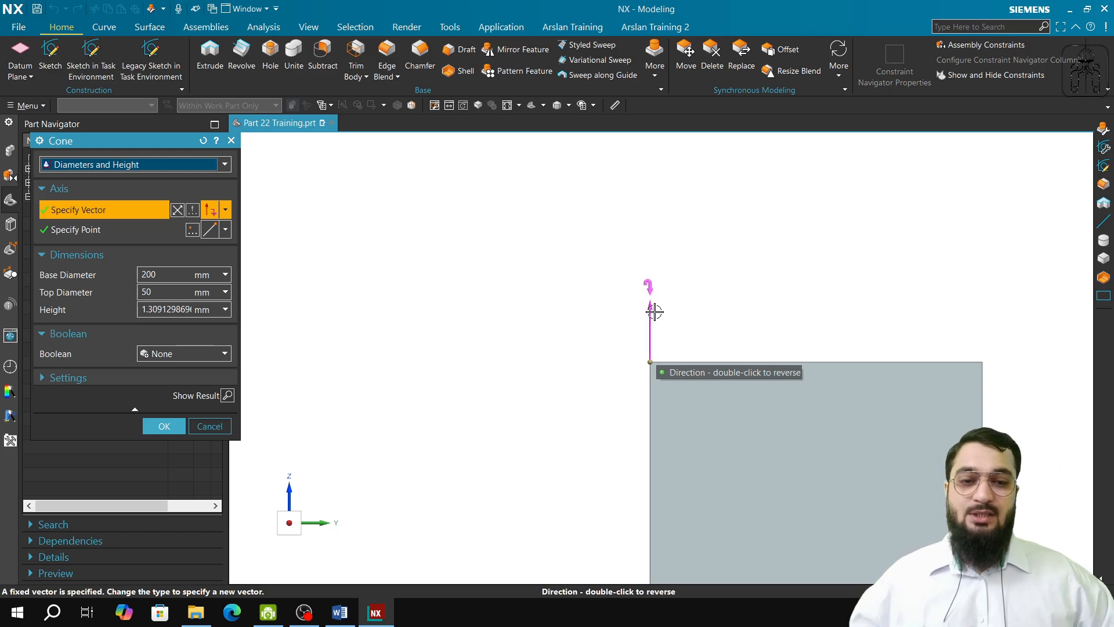
{"action": "left_click", "coordinate": [76, 229]}
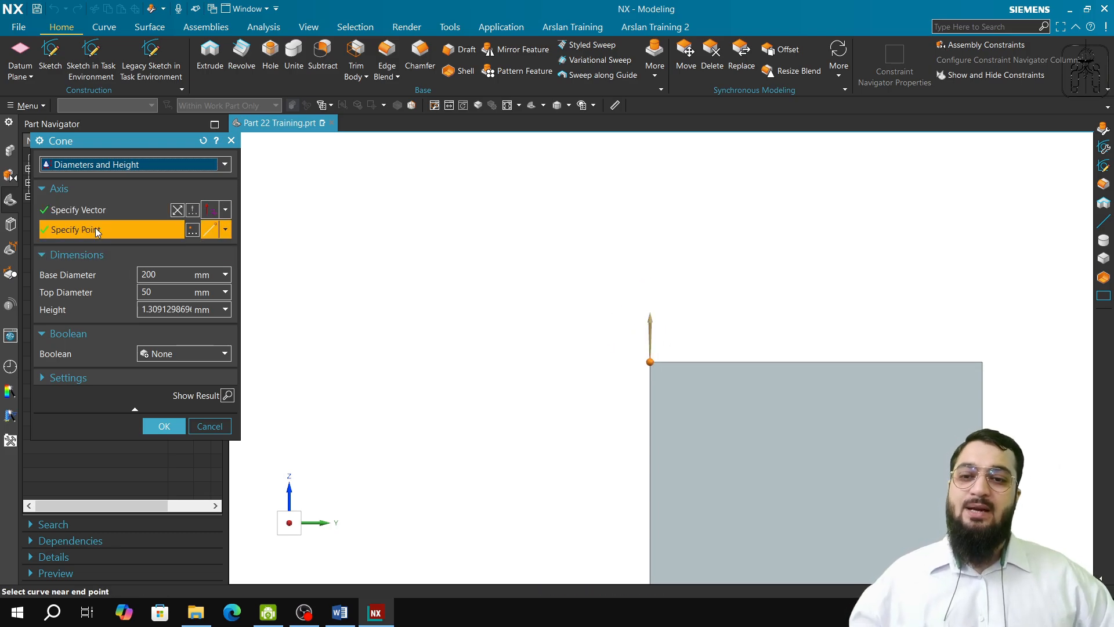
{"action": "middle_click_drag", "start_coordinate": [626, 433], "coordinate": [814, 461]}
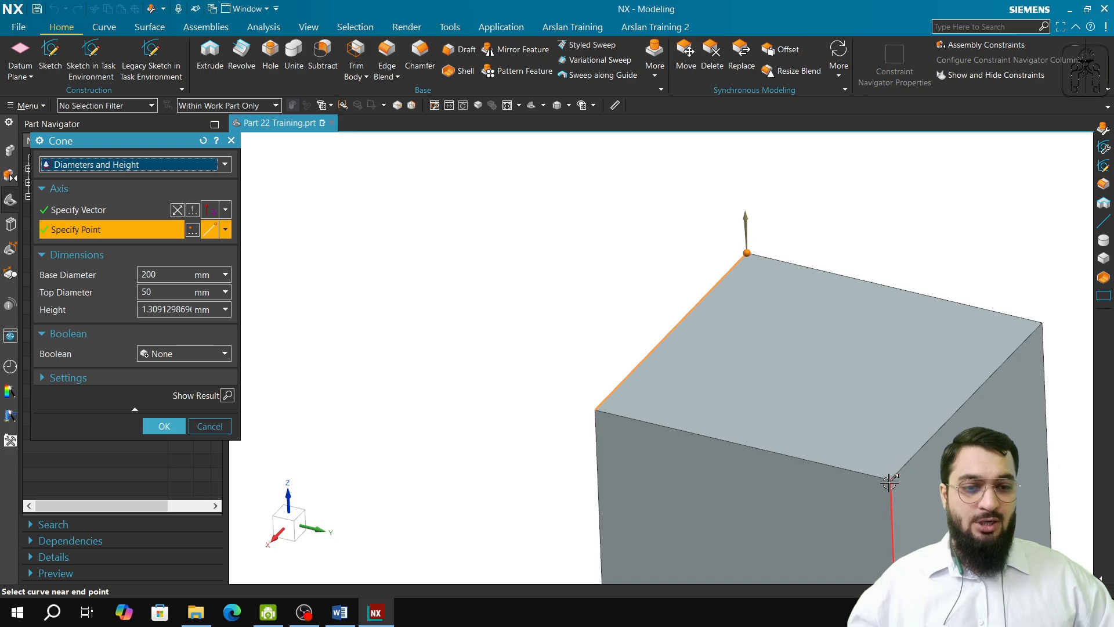
{"action": "left_click", "coordinate": [226, 231]}
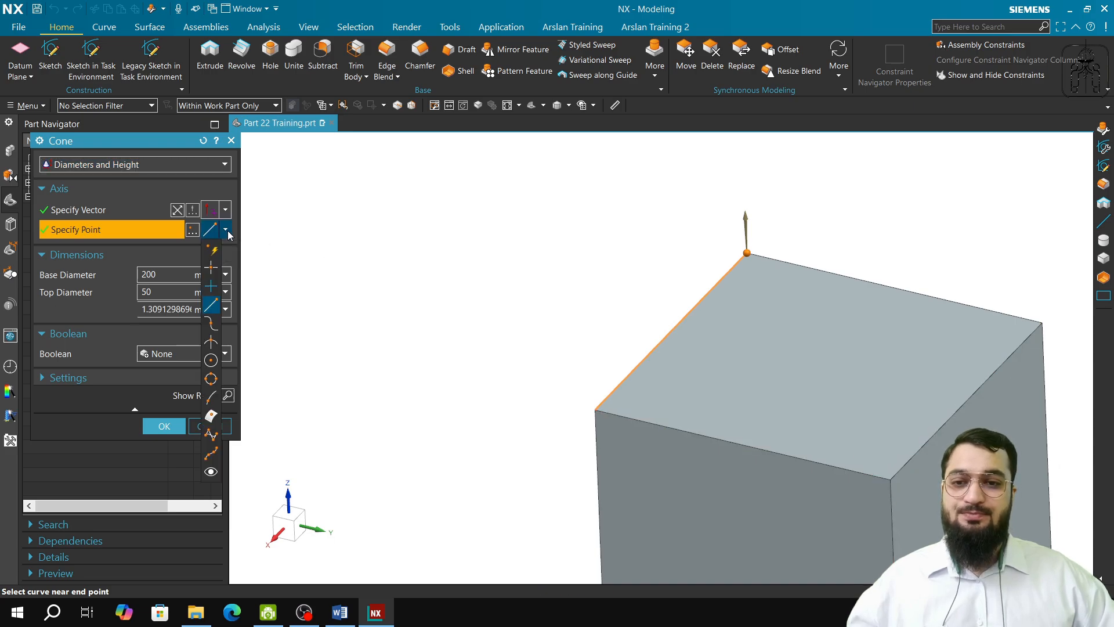
{"action": "left_click", "coordinate": [212, 249]}
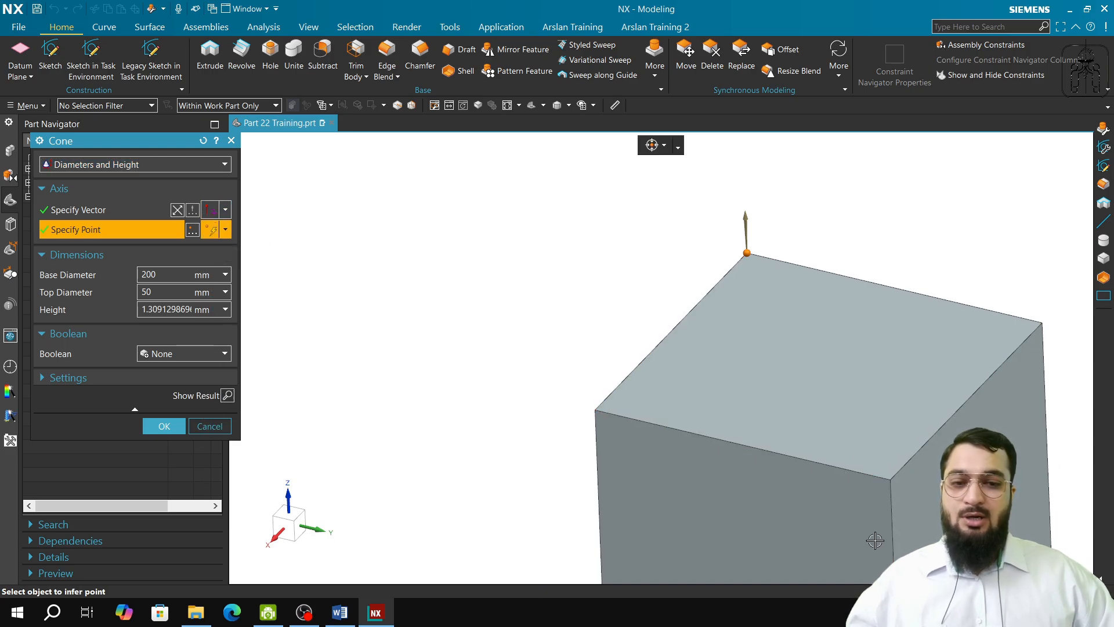
{"action": "left_click", "coordinate": [892, 478]}
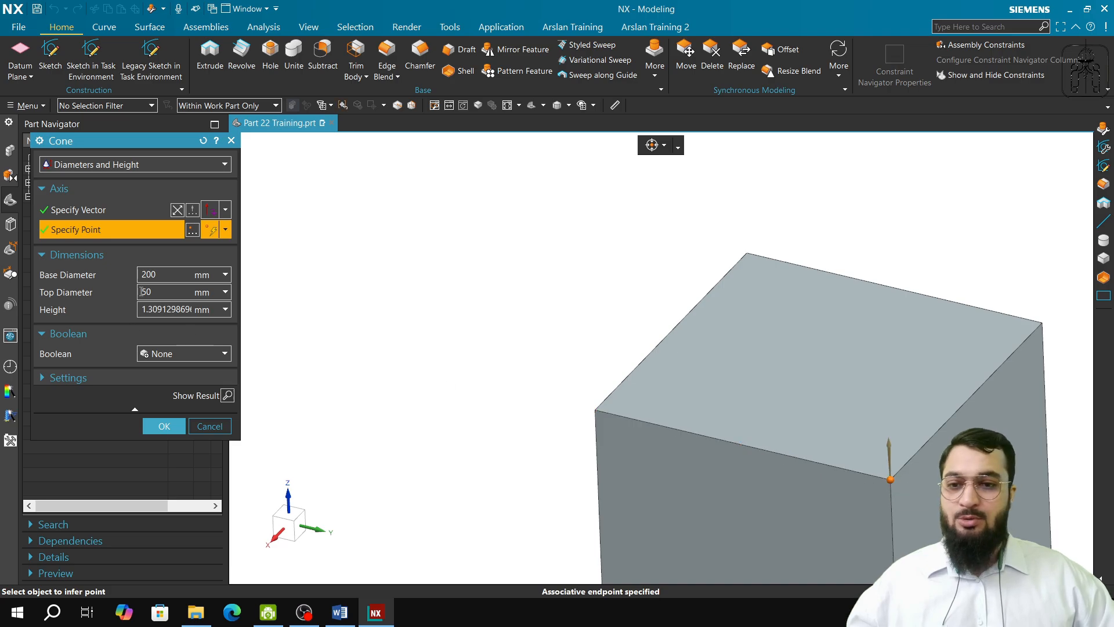
Step: Set the cone's height to 100 mm and apply the edit
{"action": "double_click", "coordinate": [166, 309]}
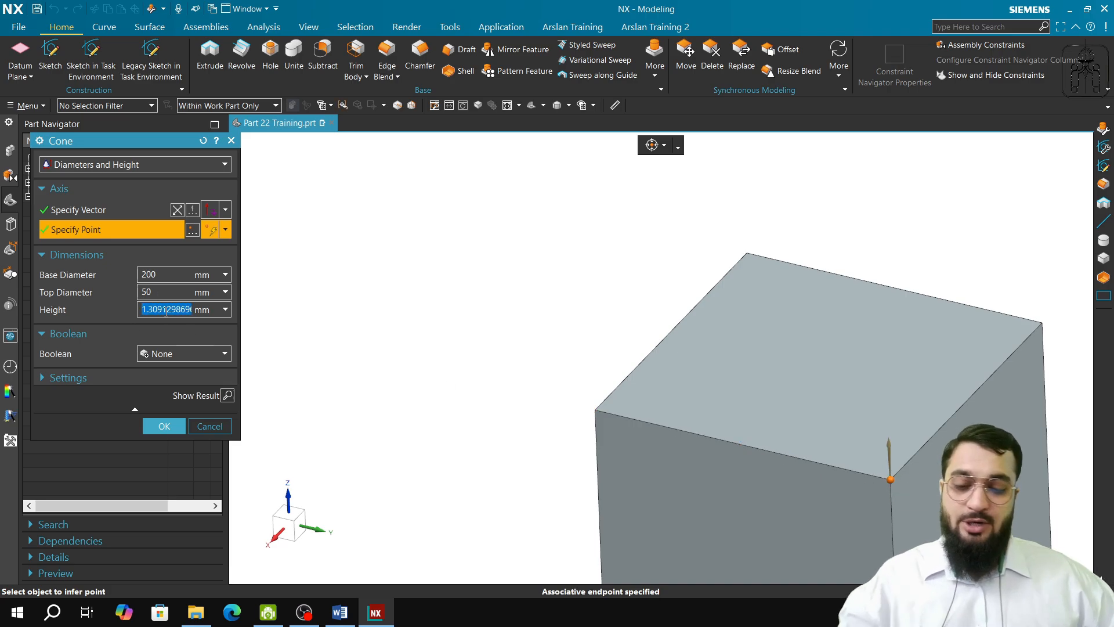
{"action": "type", "text": "100"}
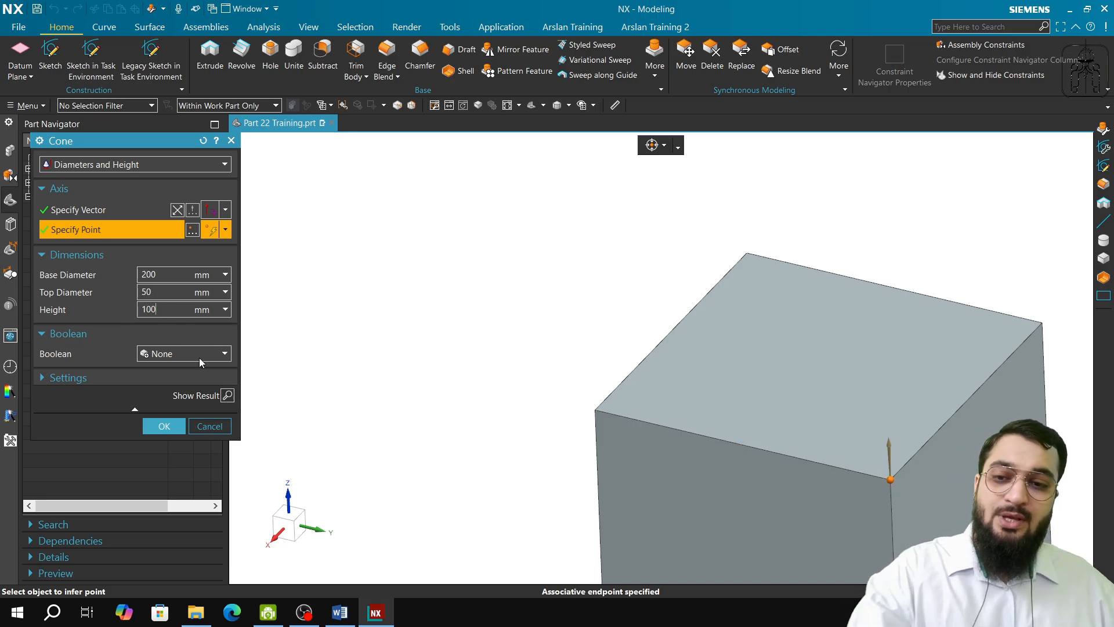
{"action": "left_click", "coordinate": [164, 426]}
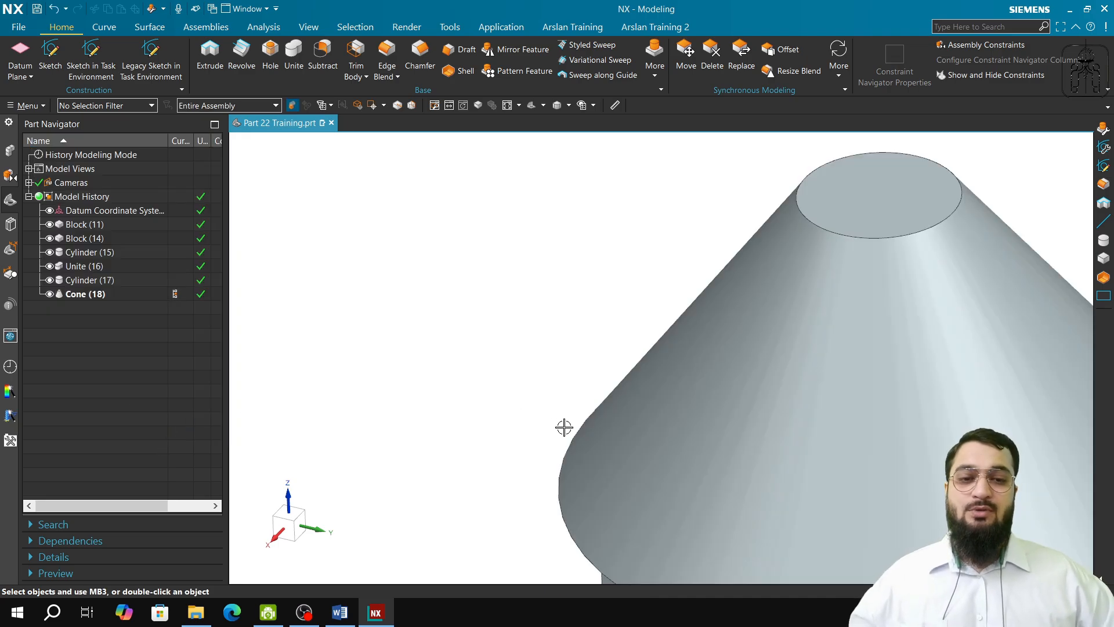
Step: Start a second cone with the Diameters and Half Angle method, centred on the large cone's top face with its axis pointing down into it
{"action": "middle_click_drag", "start_coordinate": [564, 427], "coordinate": [522, 443]}
{"action": "left_click", "coordinate": [655, 65]}
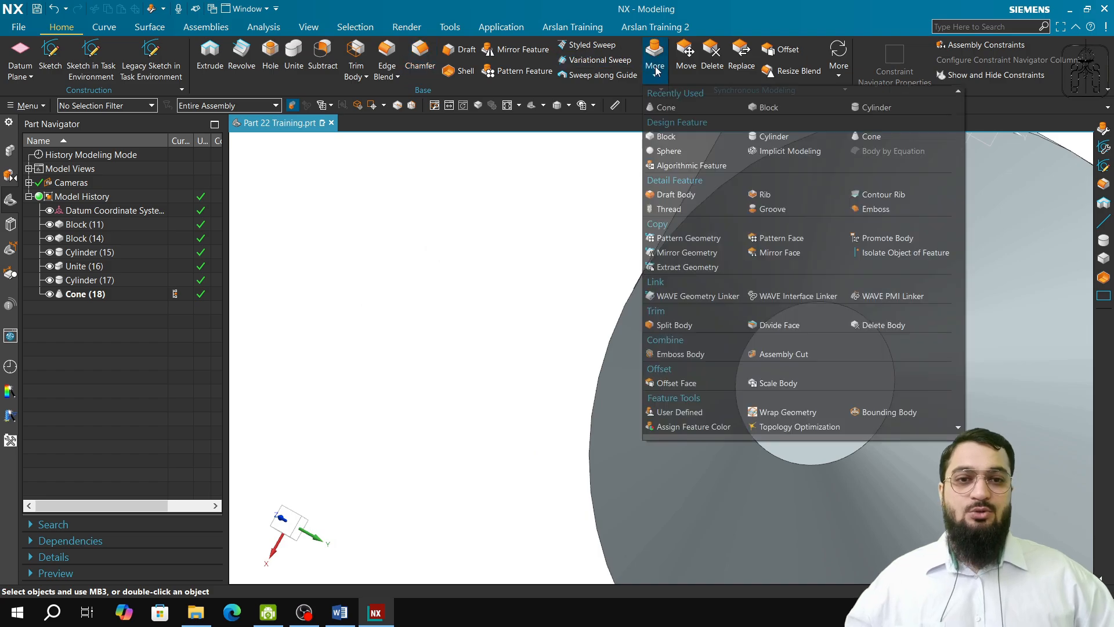
{"action": "left_click", "coordinate": [667, 107]}
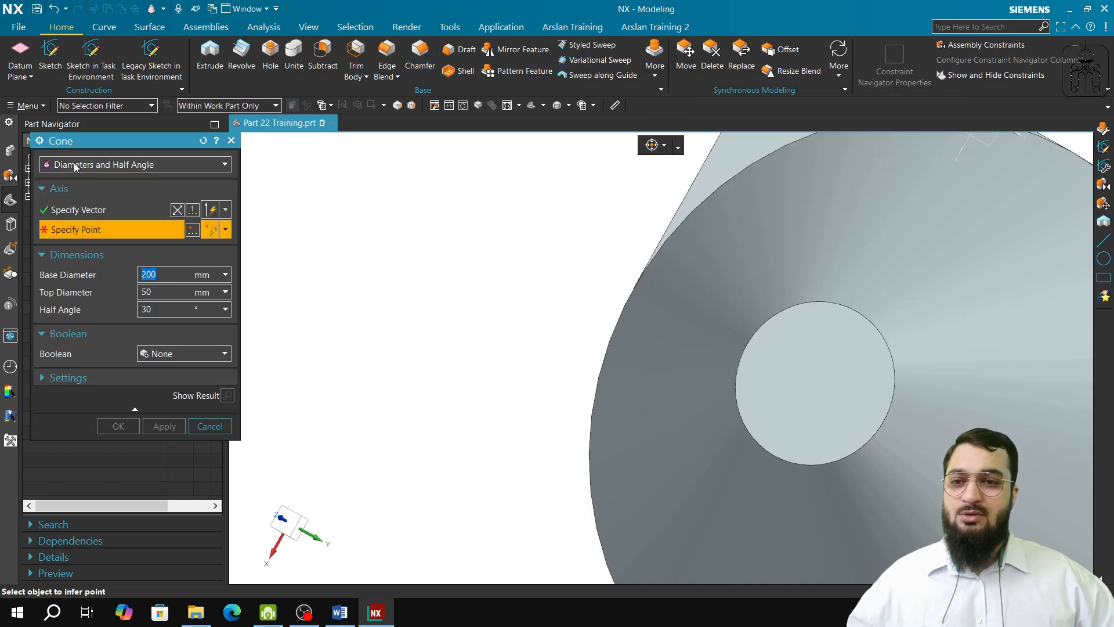
{"action": "left_click", "coordinate": [118, 167]}
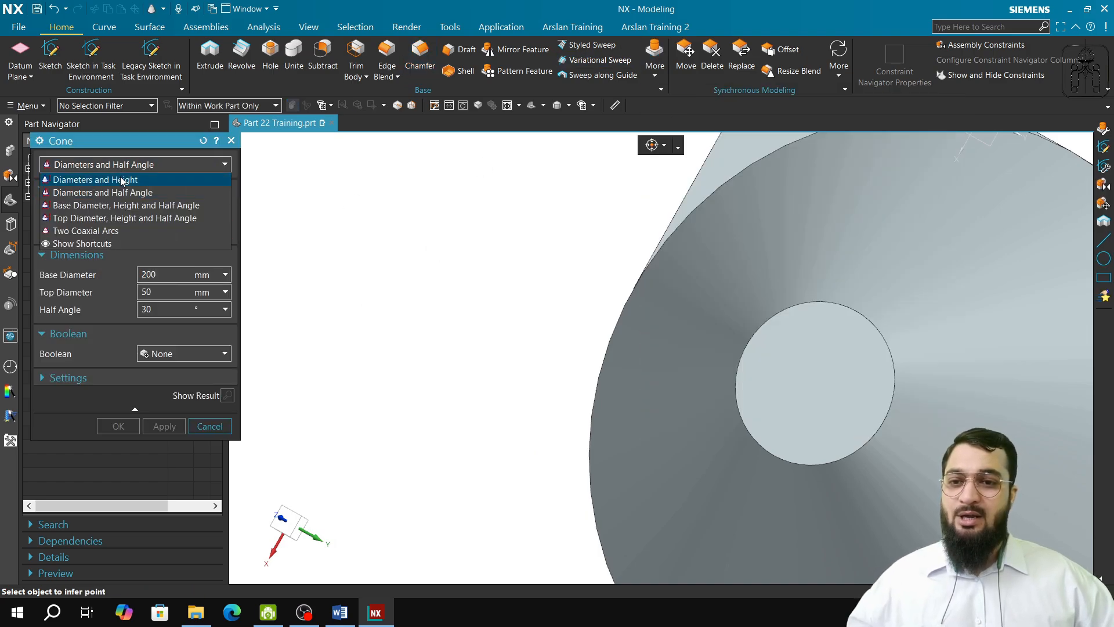
{"action": "left_click", "coordinate": [121, 190]}
{"action": "middle_click_drag", "start_coordinate": [709, 530], "coordinate": [725, 481]}
{"action": "middle_click_drag", "start_coordinate": [822, 385], "coordinate": [744, 471], "text": "shift"}
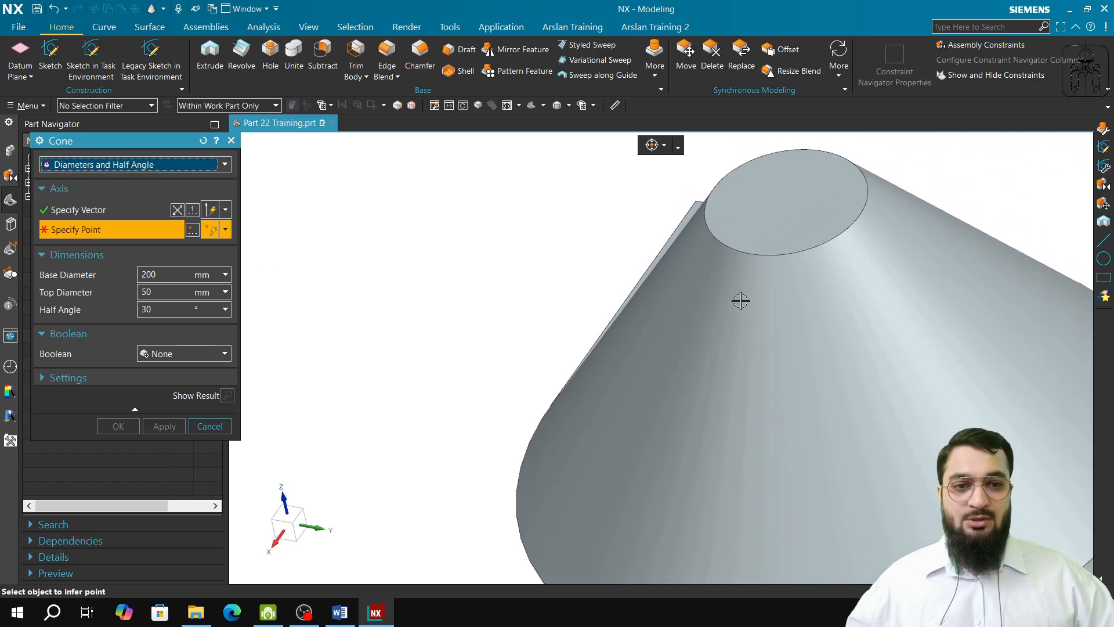
{"action": "left_click", "coordinate": [152, 218]}
{"action": "left_click", "coordinate": [667, 377]}
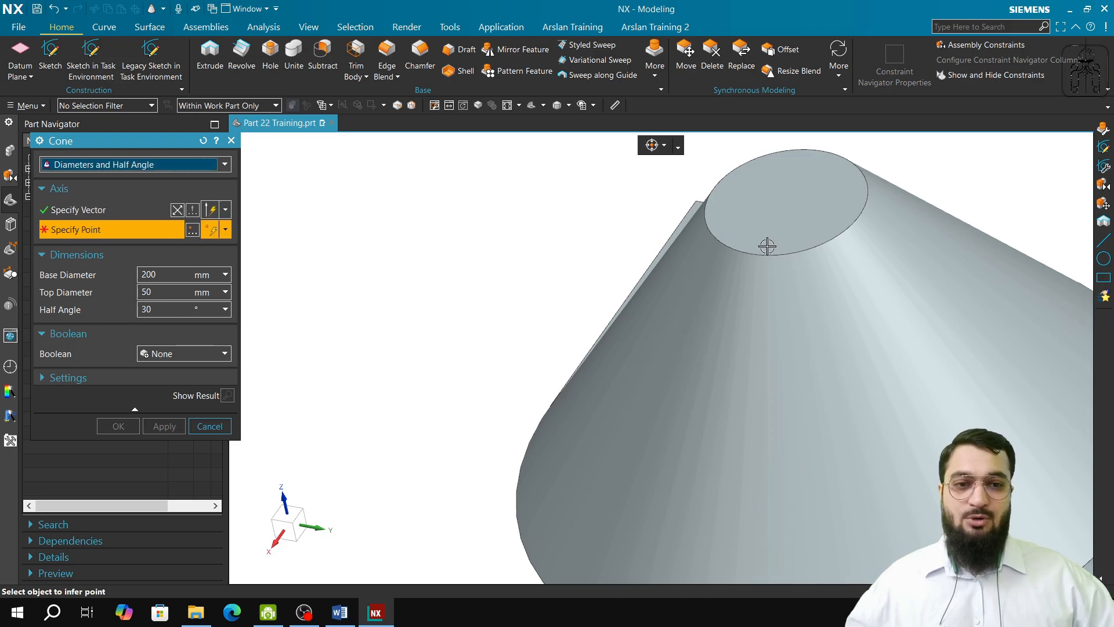
{"action": "left_click", "coordinate": [785, 201]}
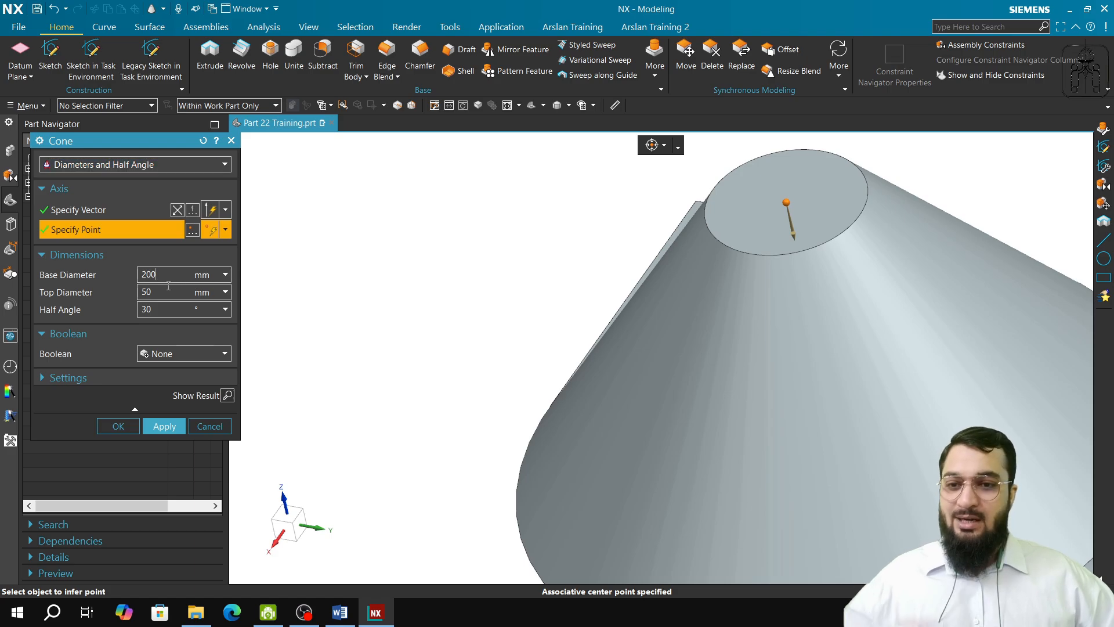
Step: Create the second cone with a 50 mm base diameter, 20 mm top diameter and 12° half angle
{"action": "key", "text": "BackSpace"}
{"action": "key", "text": "BackSpace"}
{"action": "key", "text": "BackSpace"}
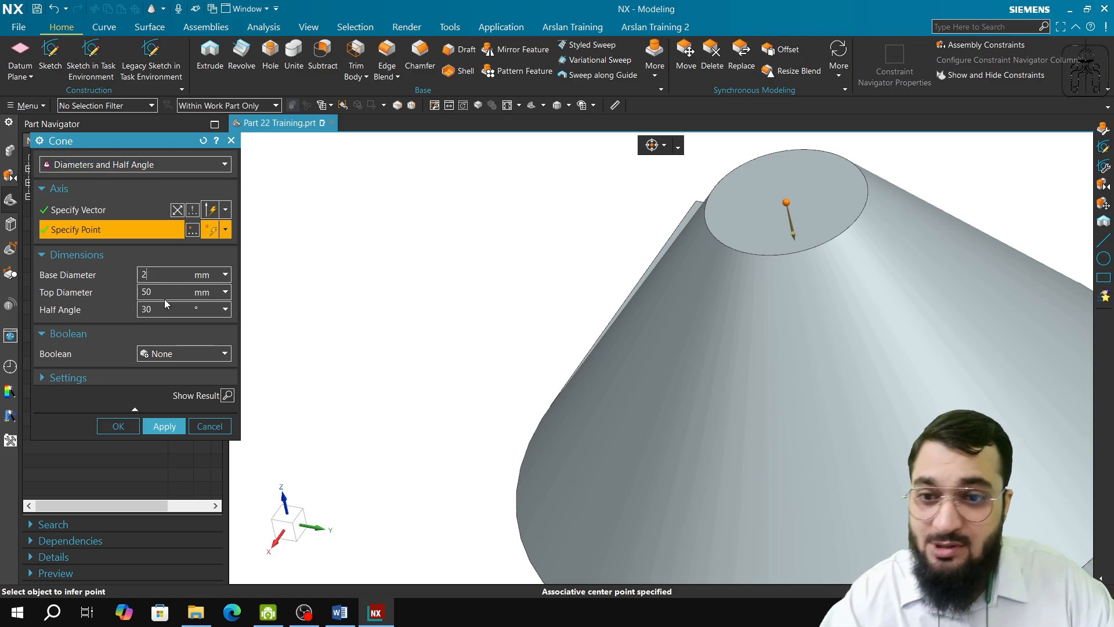
{"action": "type", "text": "50"}
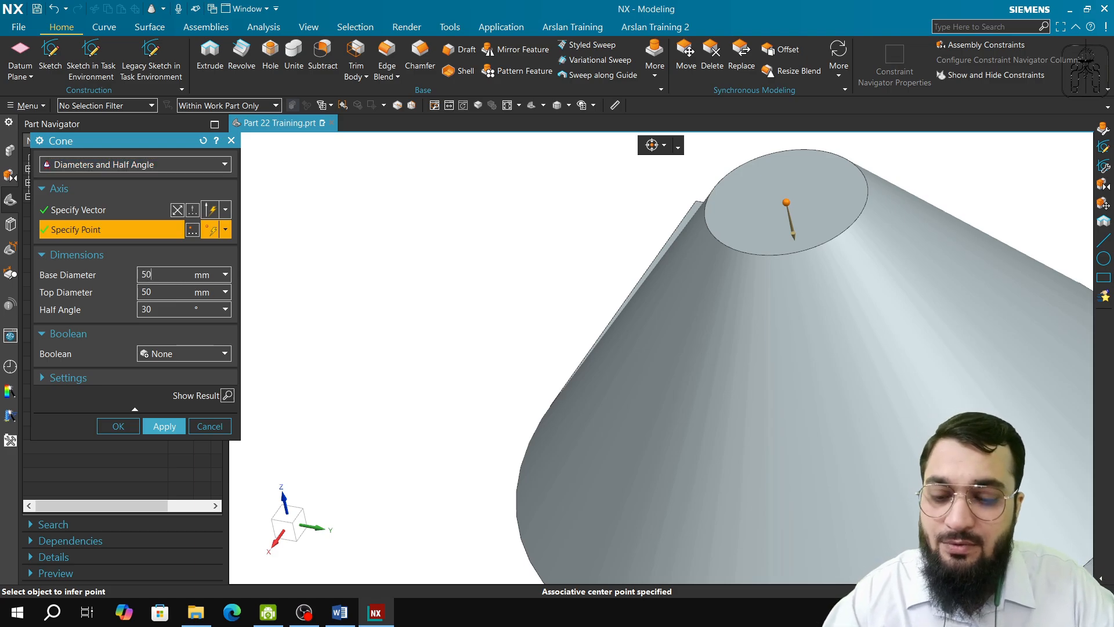
{"action": "key", "text": "Tab"}
{"action": "type", "text": "20"}
{"action": "key", "text": "Tab"}
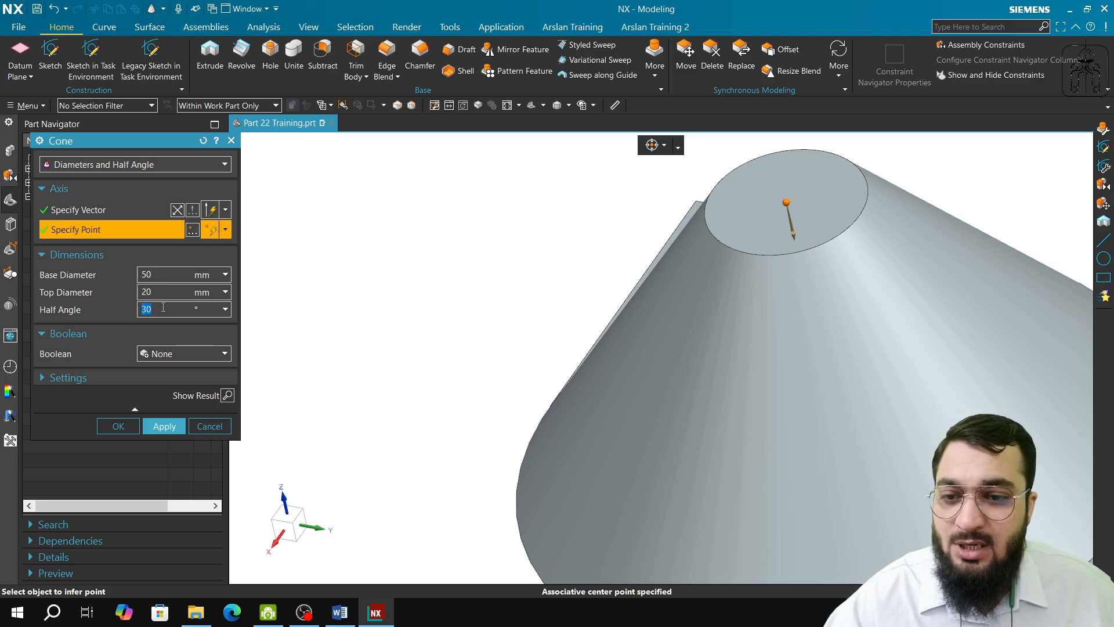
{"action": "type", "text": "12"}
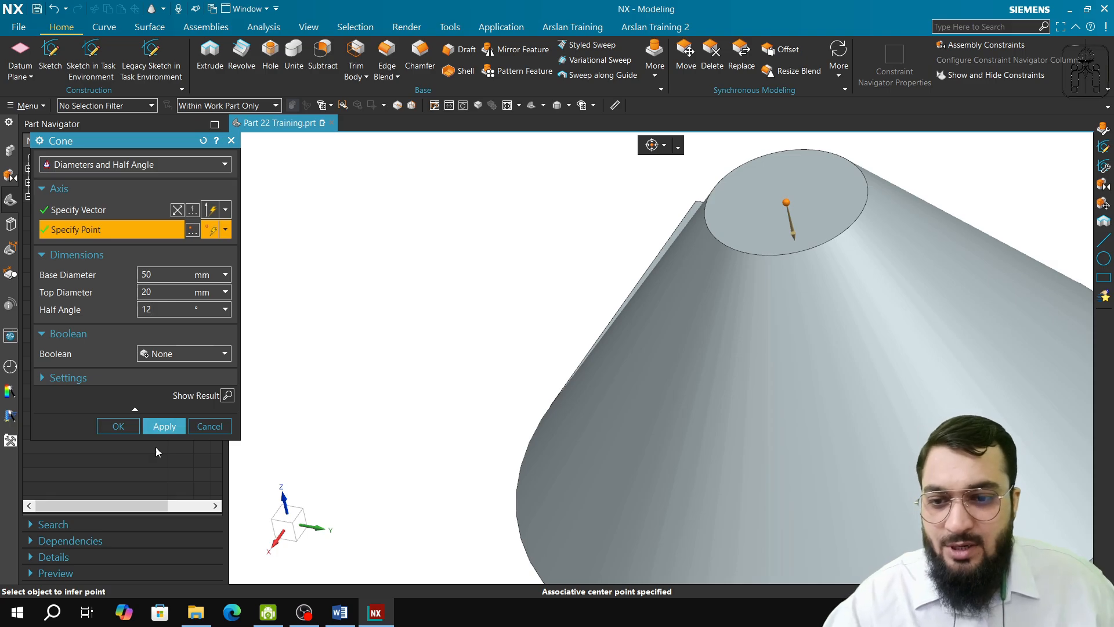
{"action": "left_click", "coordinate": [164, 426]}
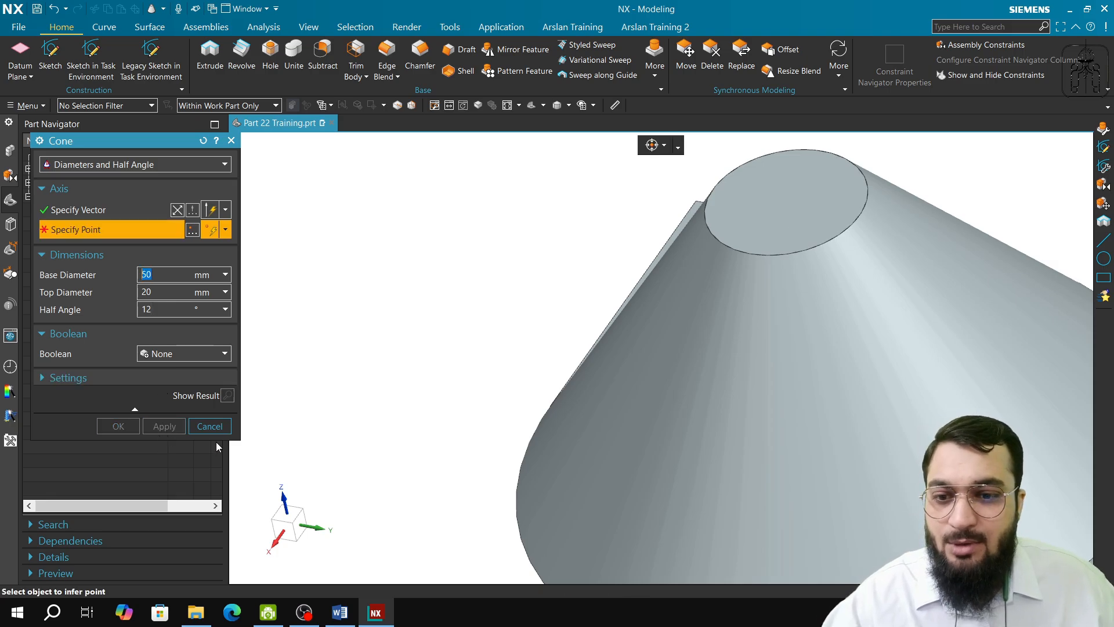
{"action": "left_click", "coordinate": [206, 426]}
Step: Edit the small cone to subtract it from the large cone and inspect the inside of the cut
{"action": "double_click", "coordinate": [118, 311]}
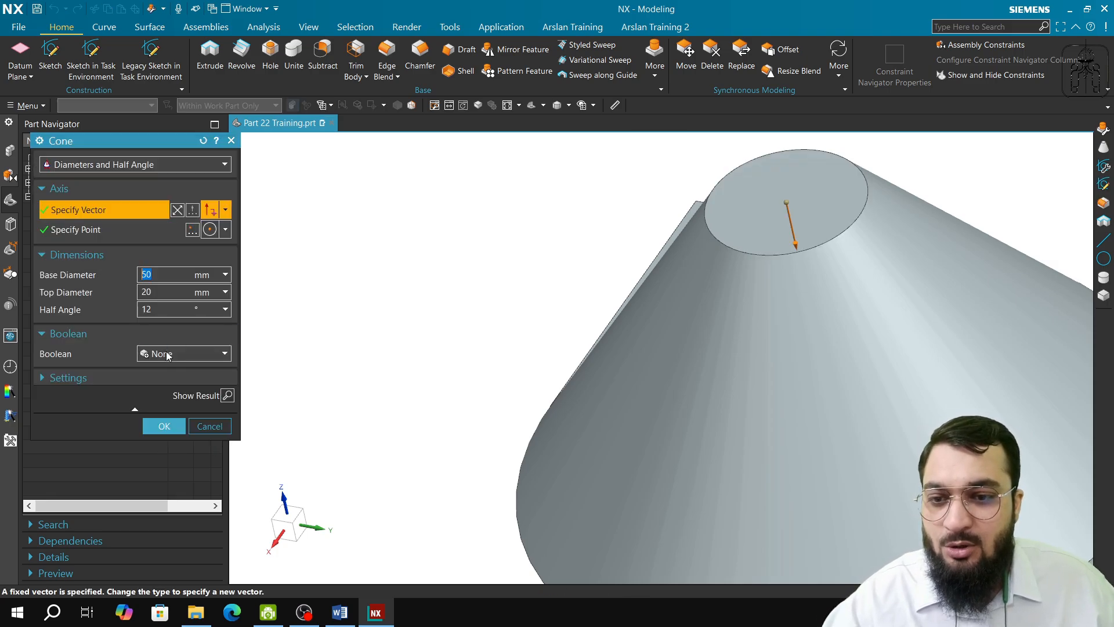
{"action": "left_click", "coordinate": [209, 354]}
{"action": "left_click", "coordinate": [172, 395]}
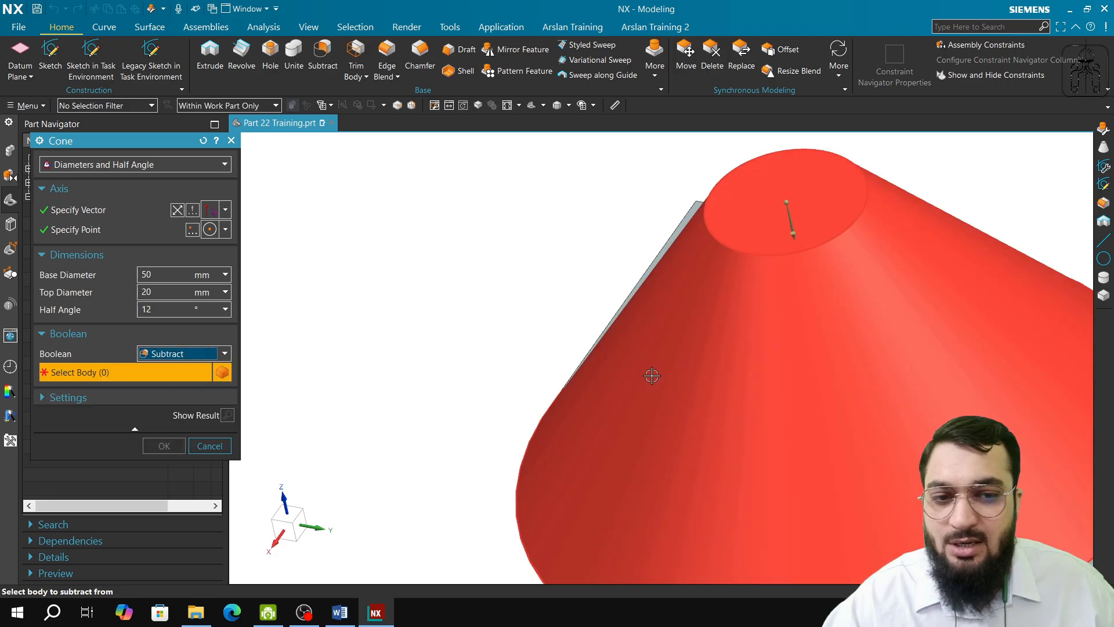
{"action": "left_click", "coordinate": [652, 373]}
{"action": "left_click", "coordinate": [164, 446]}
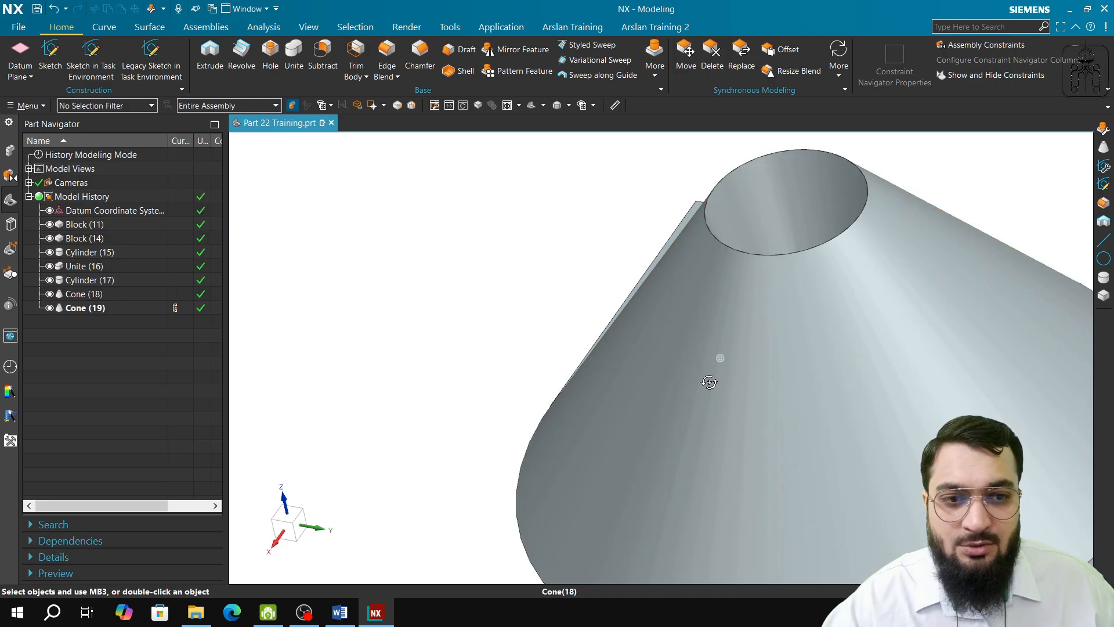
{"action": "middle_click_drag", "start_coordinate": [709, 380], "coordinate": [796, 487]}
{"action": "middle_click_drag", "start_coordinate": [721, 241], "coordinate": [696, 143], "text": "shift"}
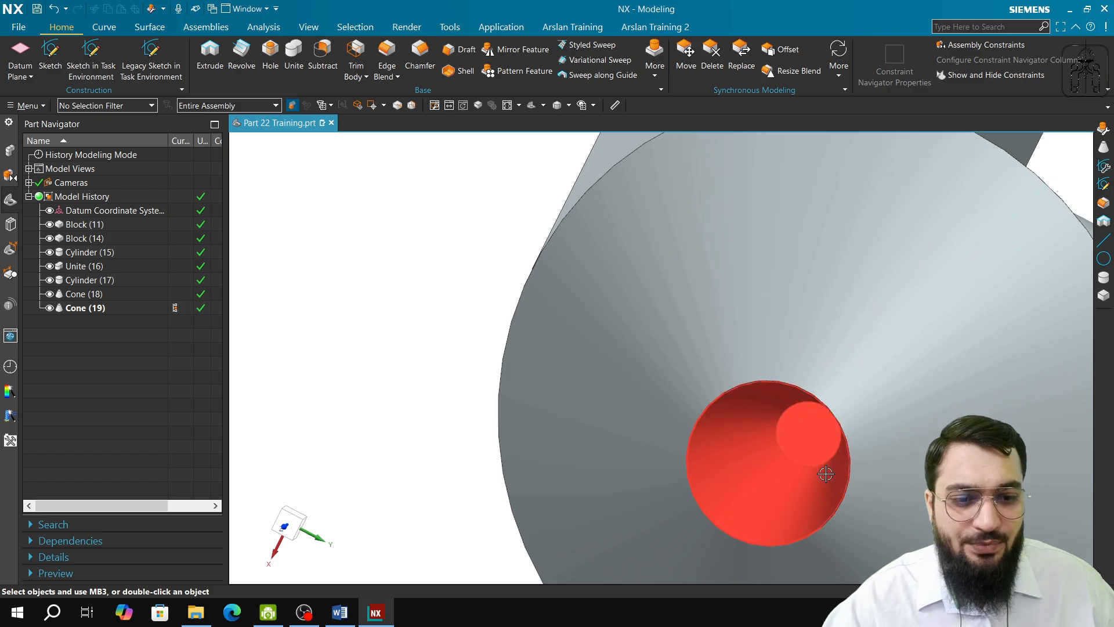
{"action": "scroll", "coordinate": [815, 481], "scroll_direction": "up", "scroll_amount": 3}
{"action": "scroll", "coordinate": [816, 481], "scroll_direction": "up", "scroll_amount": 1}
{"action": "middle_click_drag", "start_coordinate": [815, 481], "coordinate": [706, 262]}
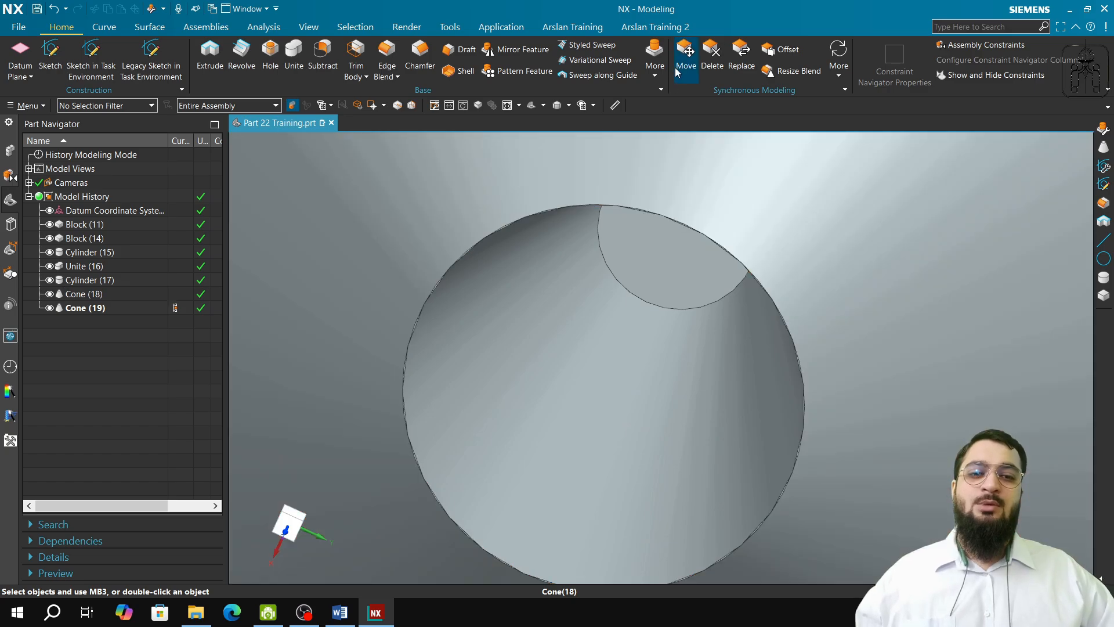
Step: Review the Cone command's Base Diameter, Height and Half Angle method and its other creation methods without creating a cone
{"action": "left_click", "coordinate": [655, 58]}
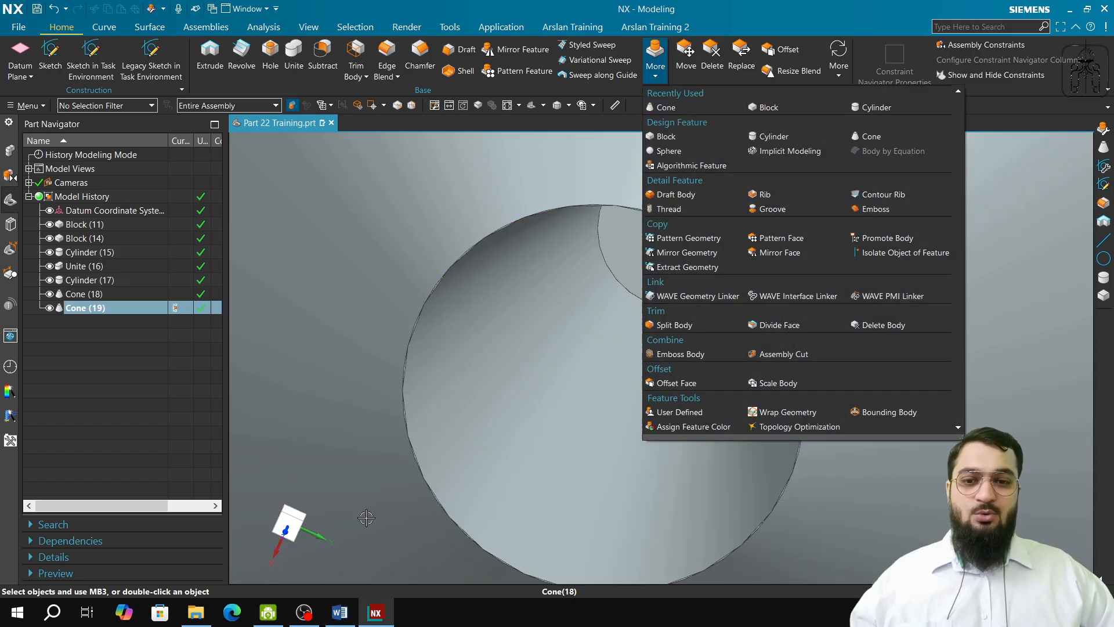
{"action": "left_click", "coordinate": [666, 107]}
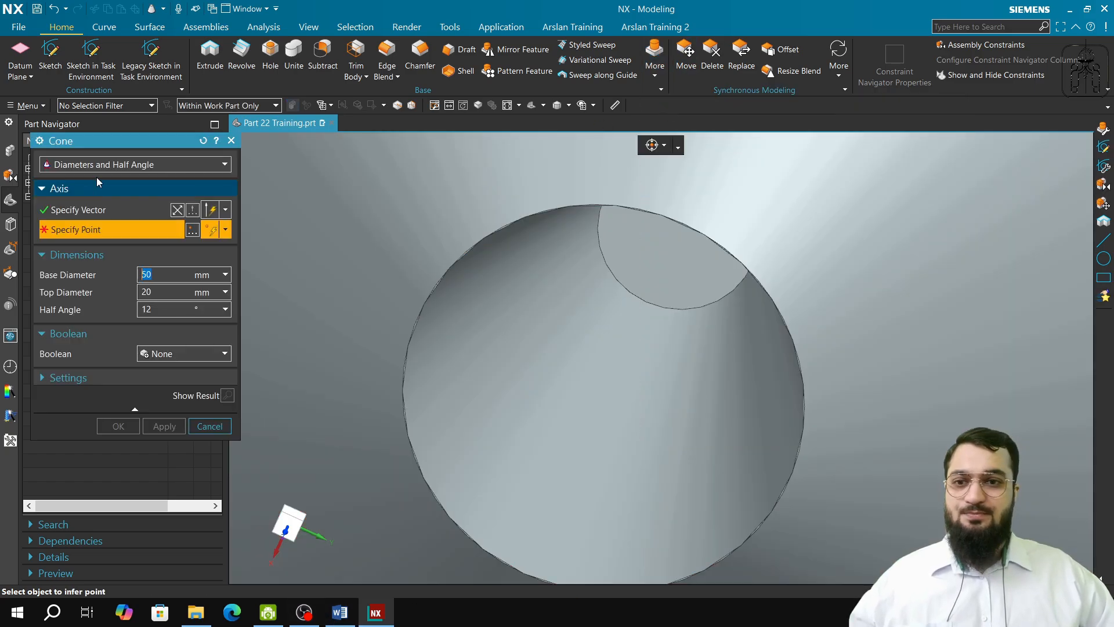
{"action": "left_click", "coordinate": [110, 164]}
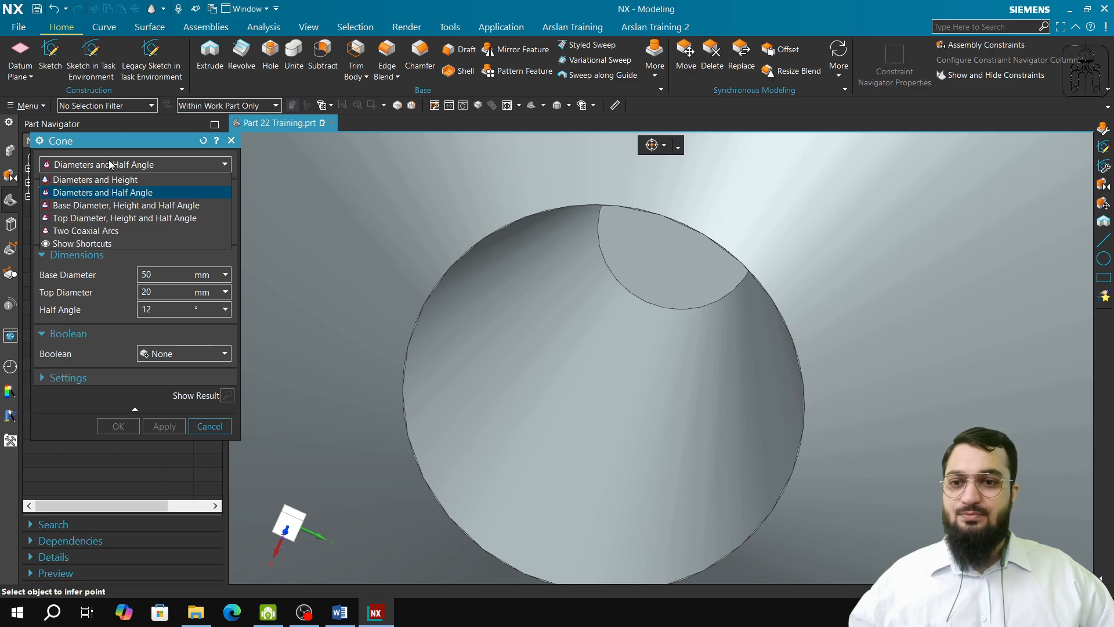
{"action": "left_click", "coordinate": [112, 205]}
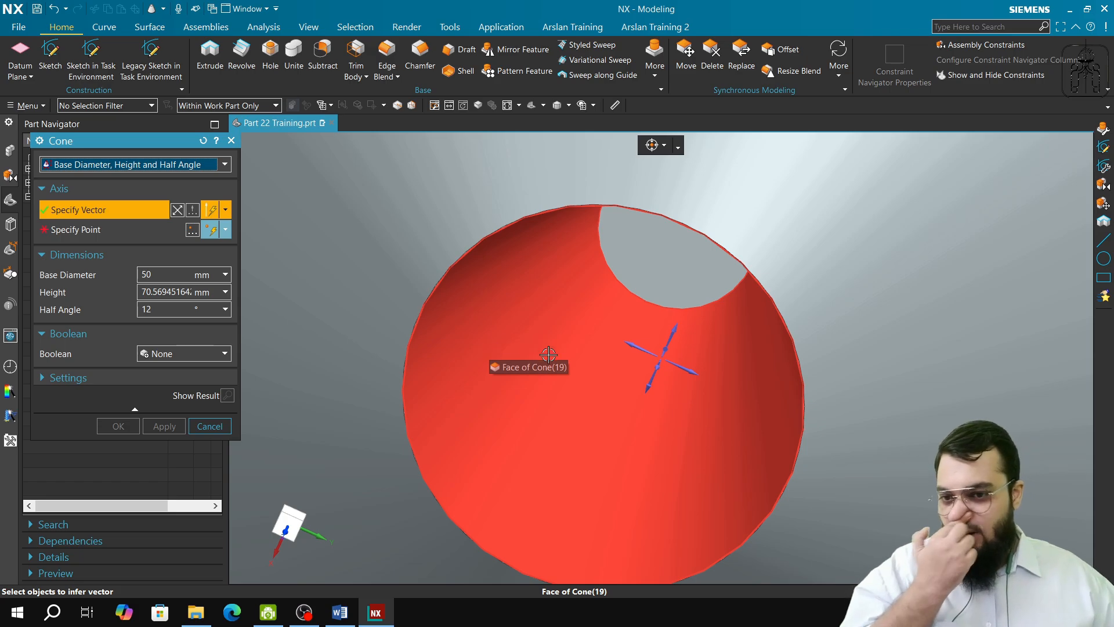
{"action": "left_click", "coordinate": [147, 165]}
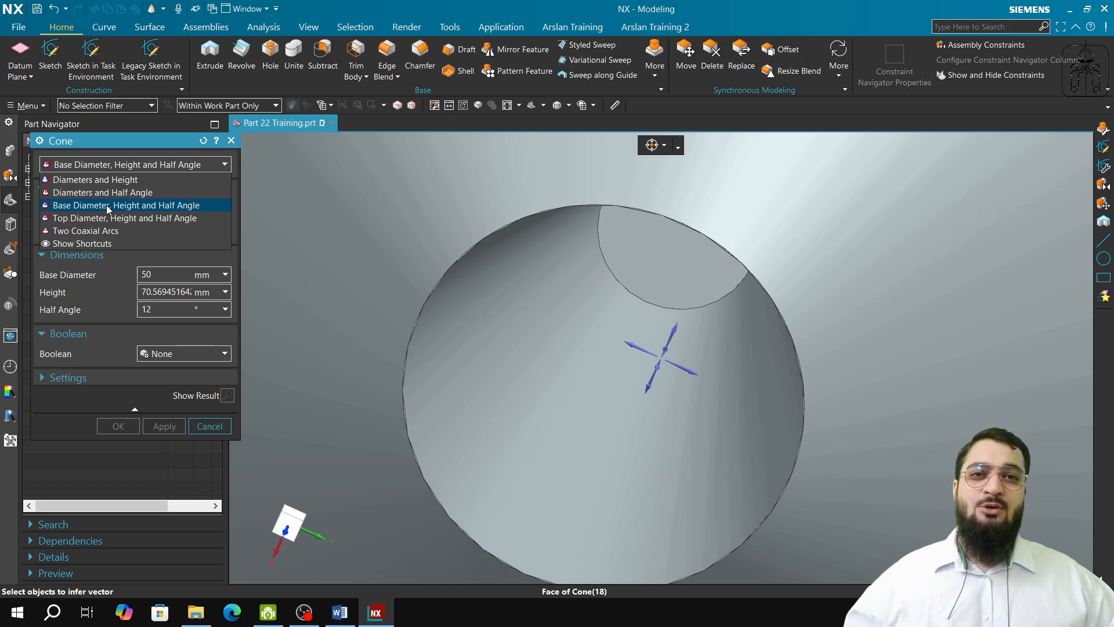
{"action": "left_click", "coordinate": [215, 423]}
{"action": "left_click", "coordinate": [212, 426]}
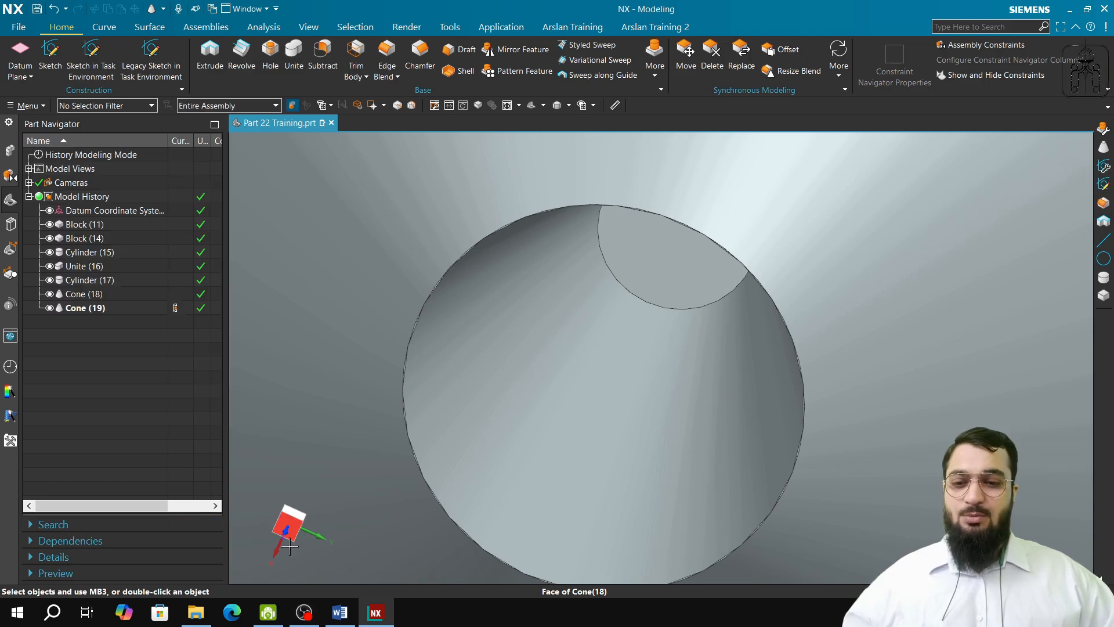
Step: Check the Sphere item under Part 22 in the Word training syllabus and return to NX
{"action": "left_click", "coordinate": [268, 612]}
{"action": "left_click", "coordinate": [305, 612]}
{"action": "left_click", "coordinate": [340, 612]}
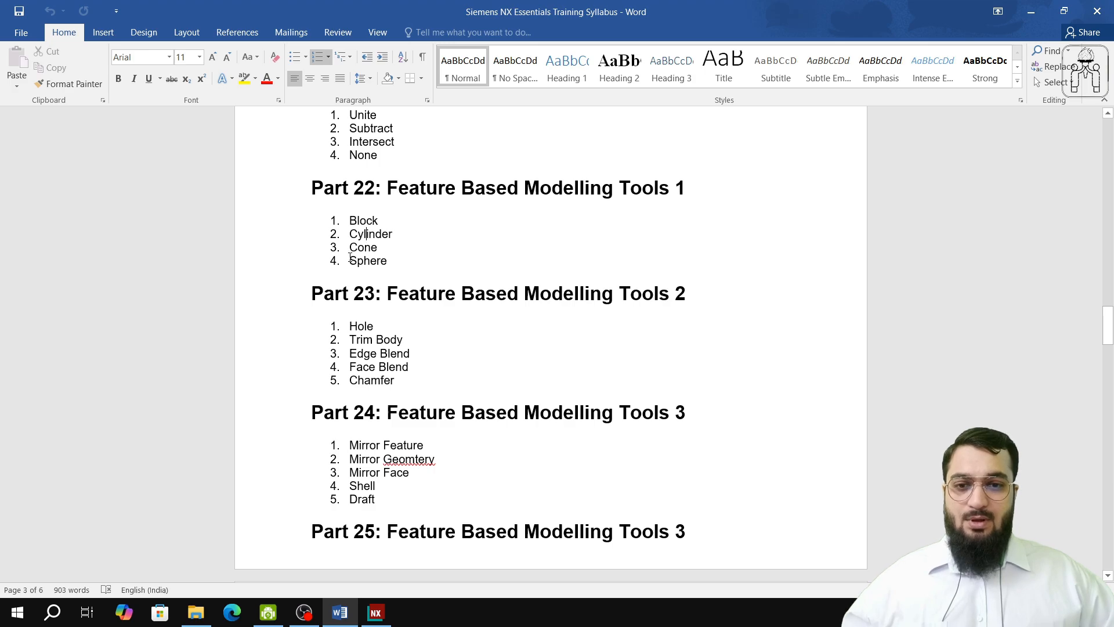
{"action": "left_click_drag", "start_coordinate": [350, 257], "coordinate": [389, 263]}
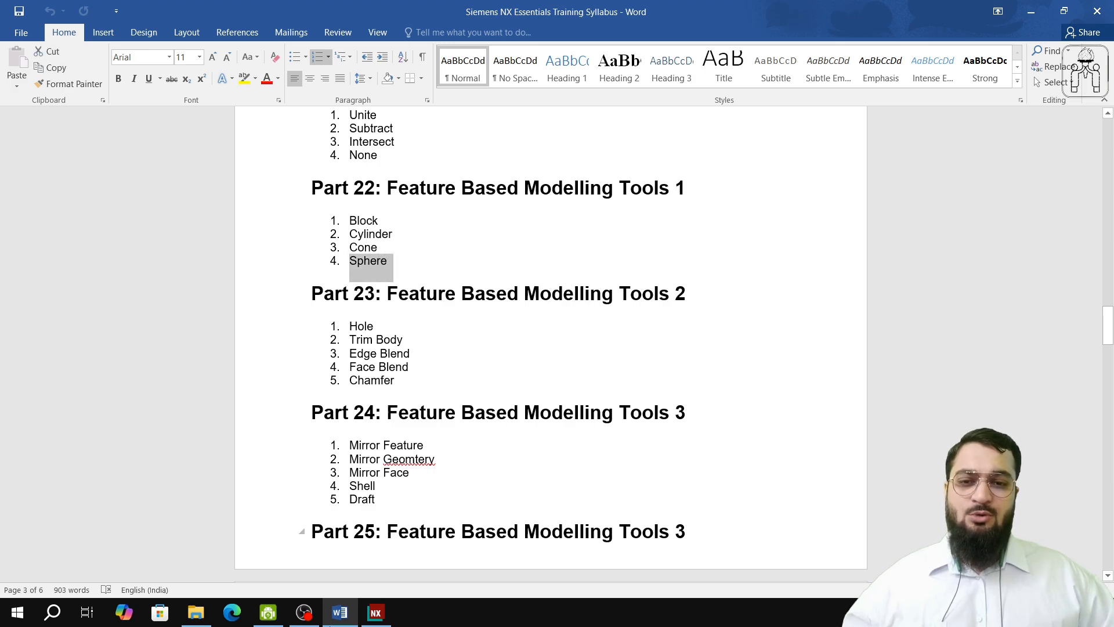
{"action": "left_click", "coordinate": [376, 612]}
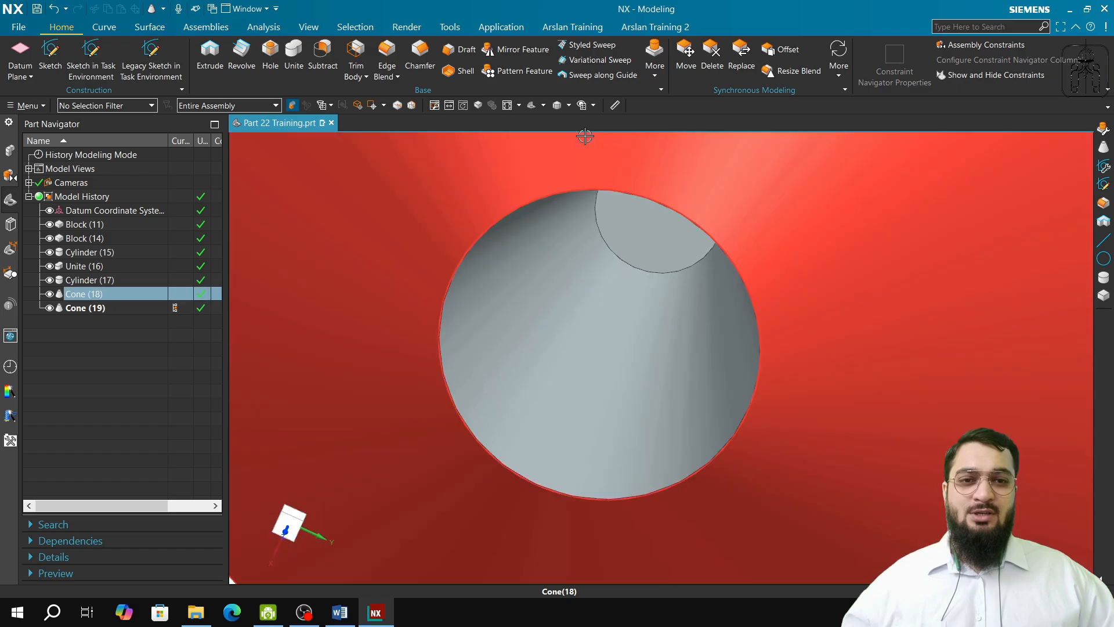
Step: Create a 200 mm diameter sphere by Center Point and Diameter, centred on the coordinate system origin and united with the block
{"action": "scroll", "coordinate": [639, 156], "scroll_direction": "down", "scroll_amount": 5}
{"action": "middle_click_drag", "start_coordinate": [679, 153], "coordinate": [572, 194]}
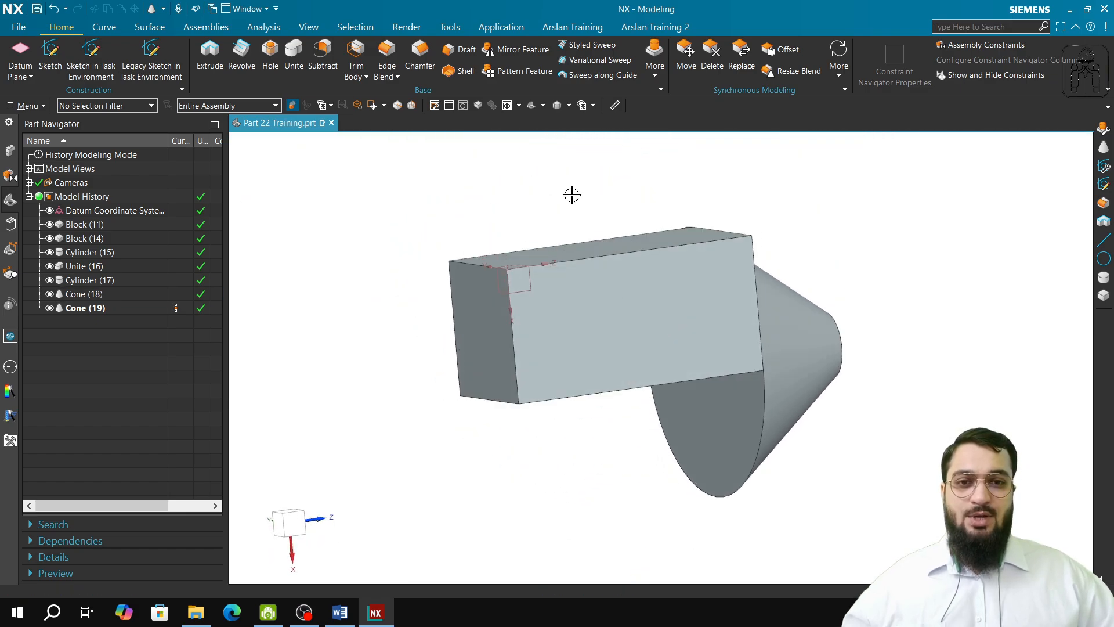
{"action": "left_click", "coordinate": [654, 56]}
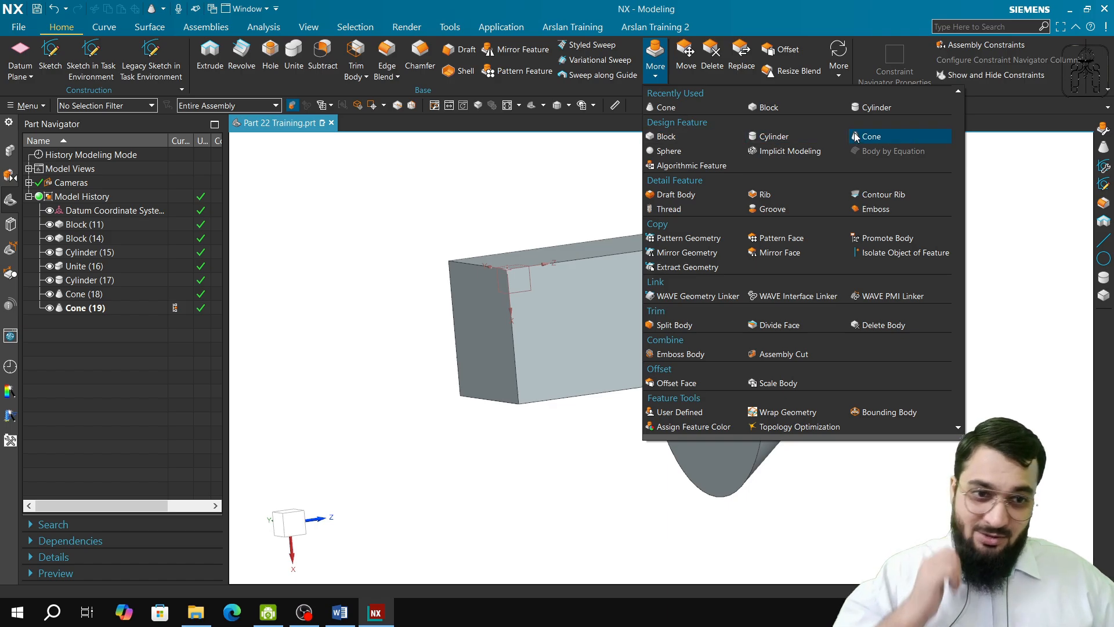
{"action": "left_click", "coordinate": [690, 151]}
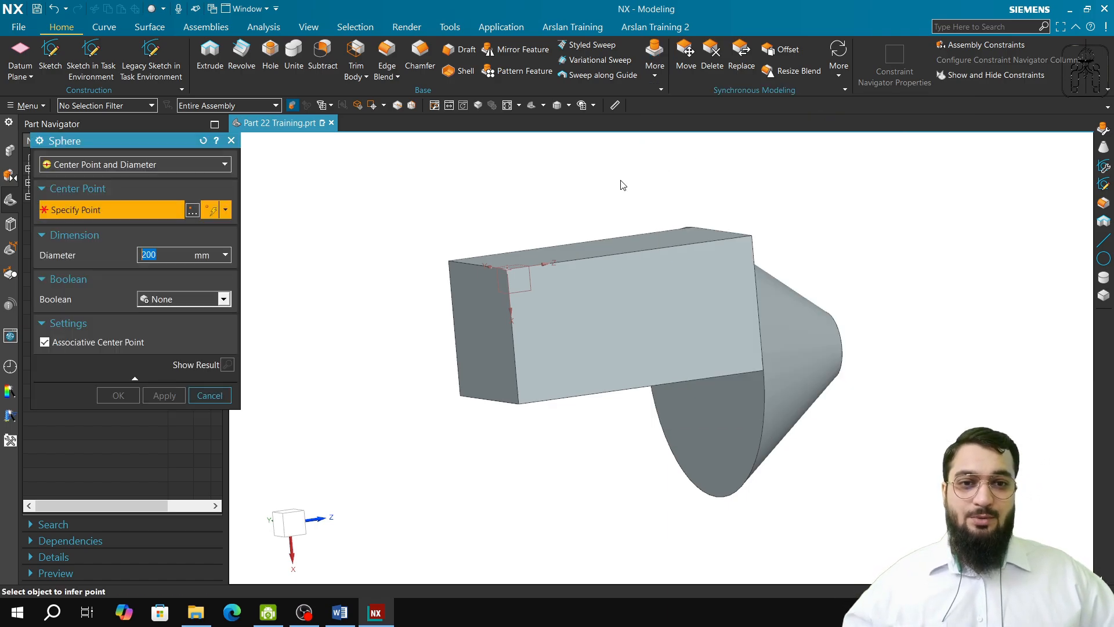
{"action": "left_click", "coordinate": [503, 267]}
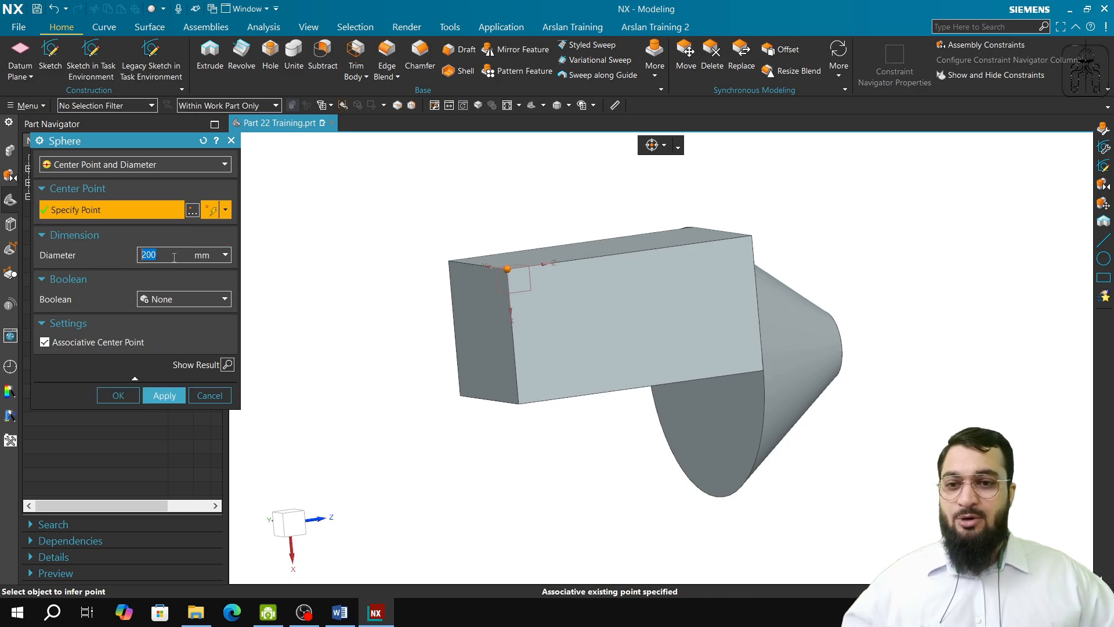
{"action": "middle_click_drag", "start_coordinate": [400, 290], "coordinate": [375, 358], "text": "shift"}
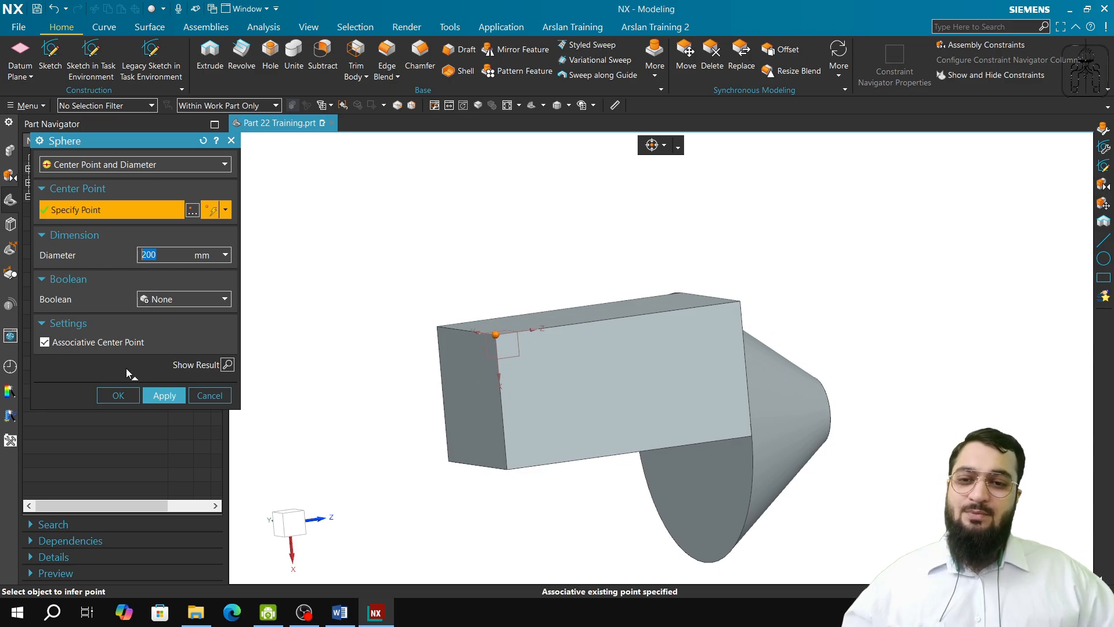
{"action": "left_click", "coordinate": [154, 298]}
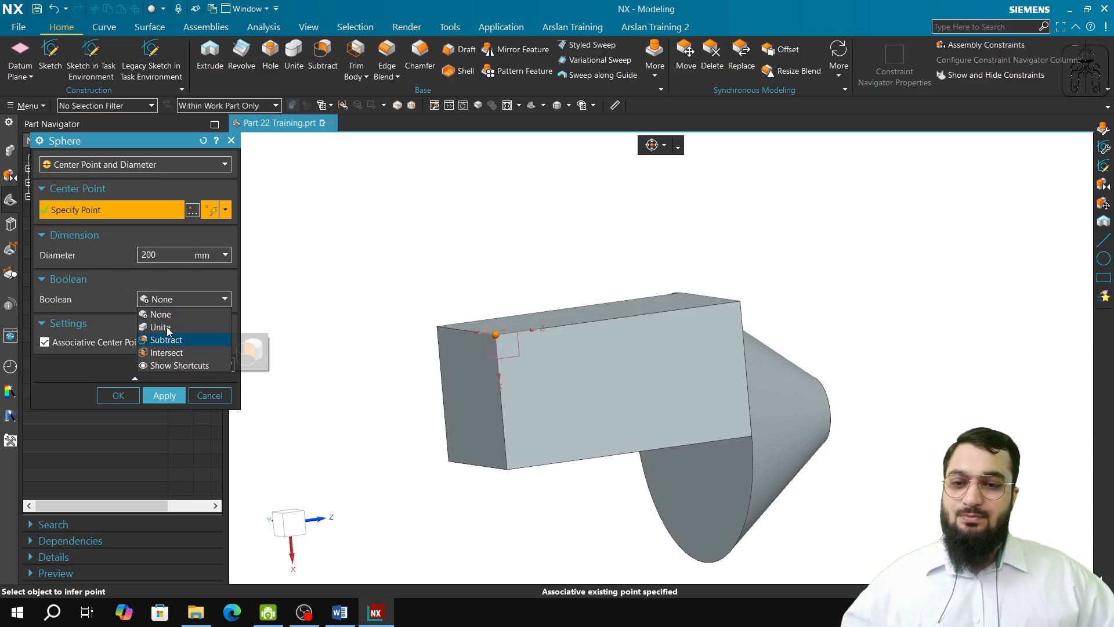
{"action": "left_click", "coordinate": [163, 324]}
{"action": "left_click", "coordinate": [485, 342]}
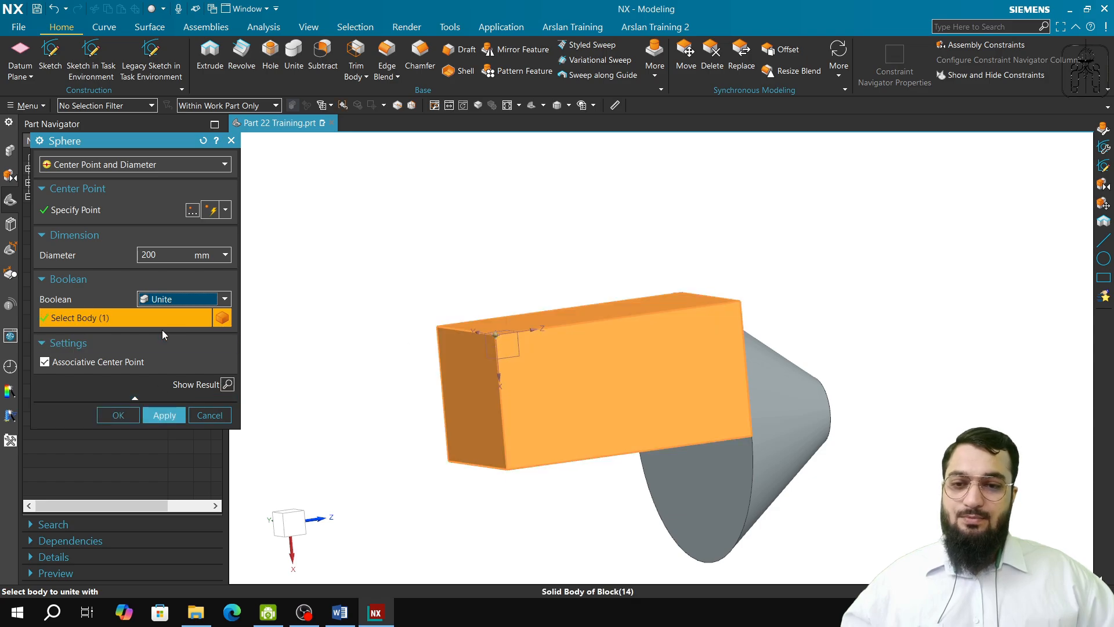
{"action": "left_click", "coordinate": [184, 412]}
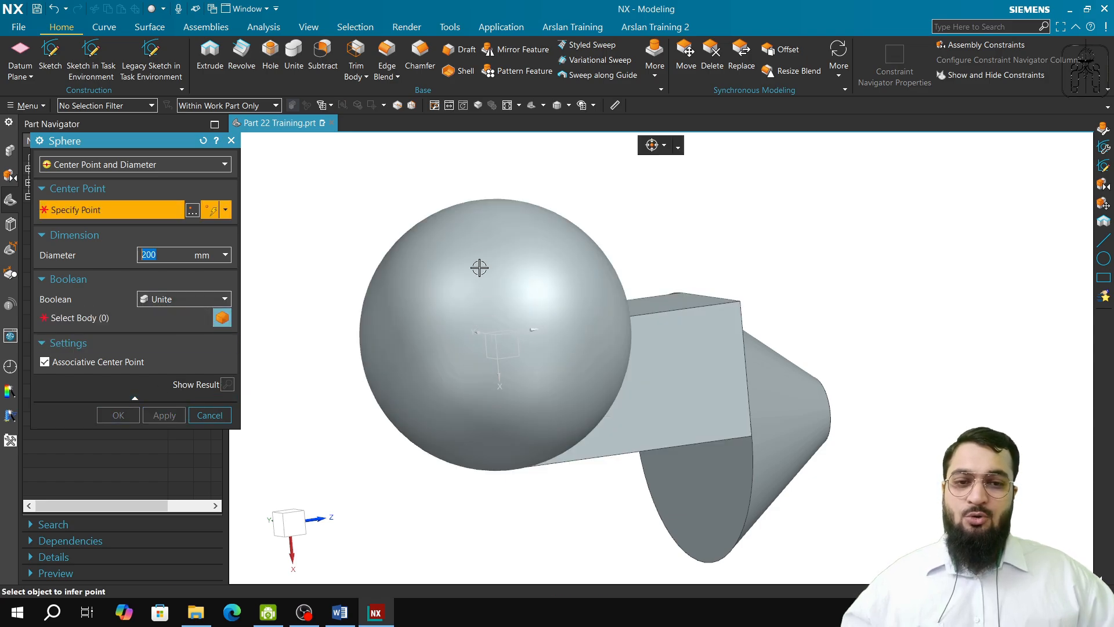
{"action": "left_click", "coordinate": [206, 414]}
Step: Edit the sphere and set its center point's X coordinate to 100 mm
{"action": "double_click", "coordinate": [99, 324]}
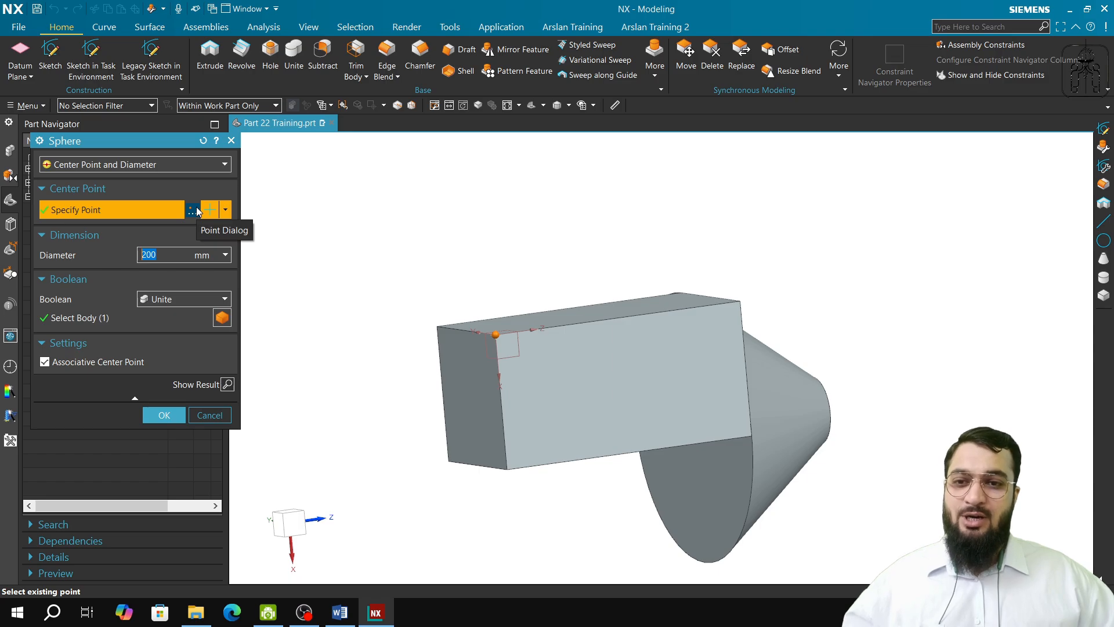
{"action": "left_click", "coordinate": [225, 210]}
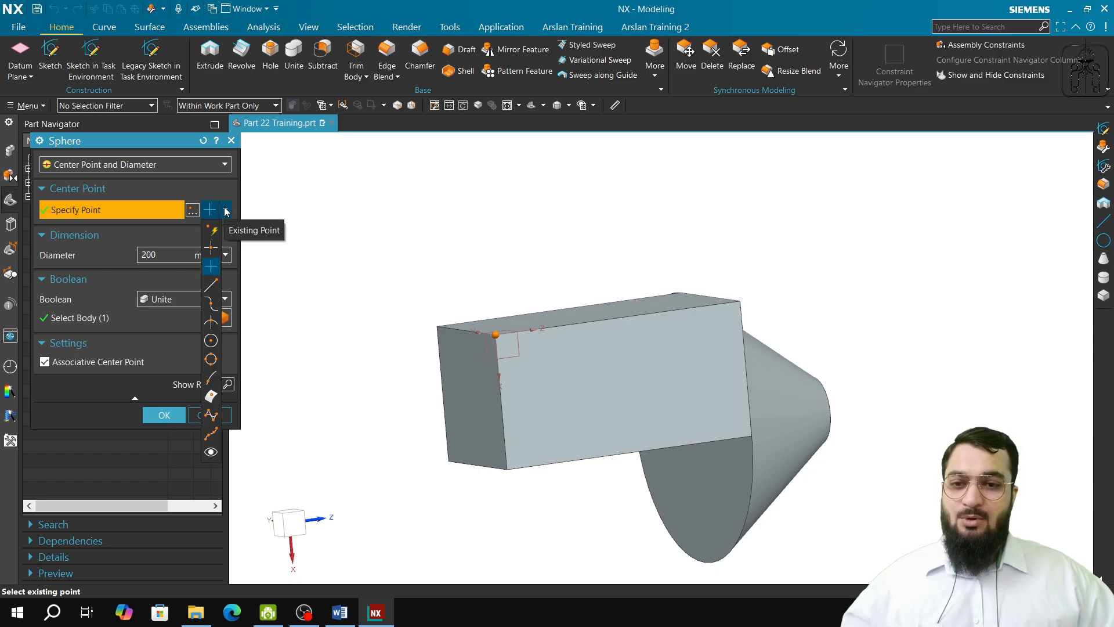
{"action": "left_click", "coordinate": [191, 210]}
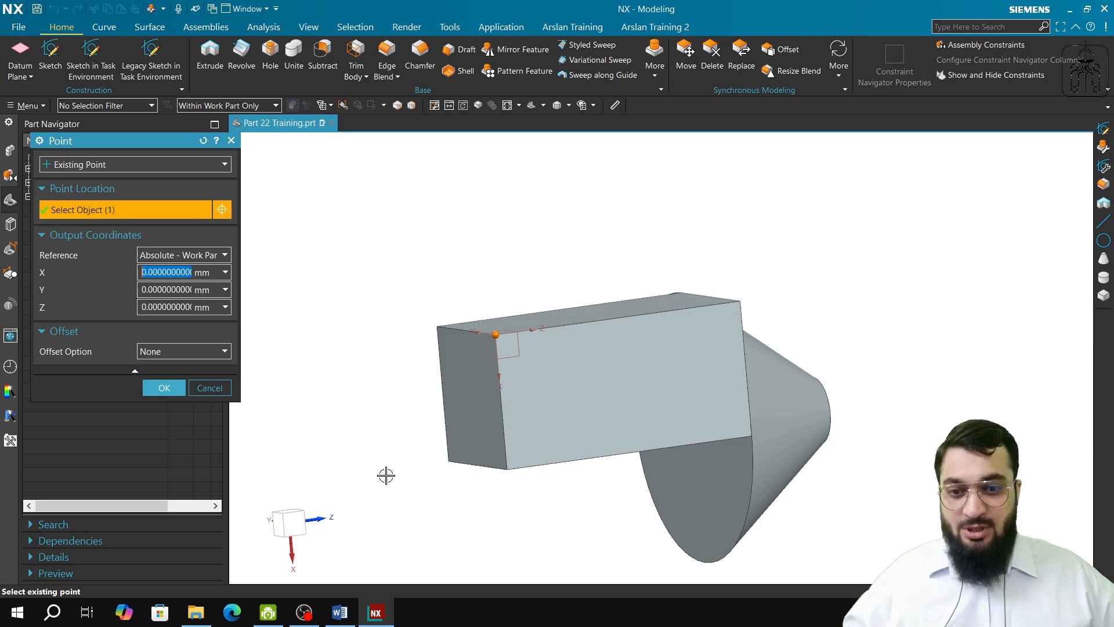
{"action": "left_click", "coordinate": [146, 273]}
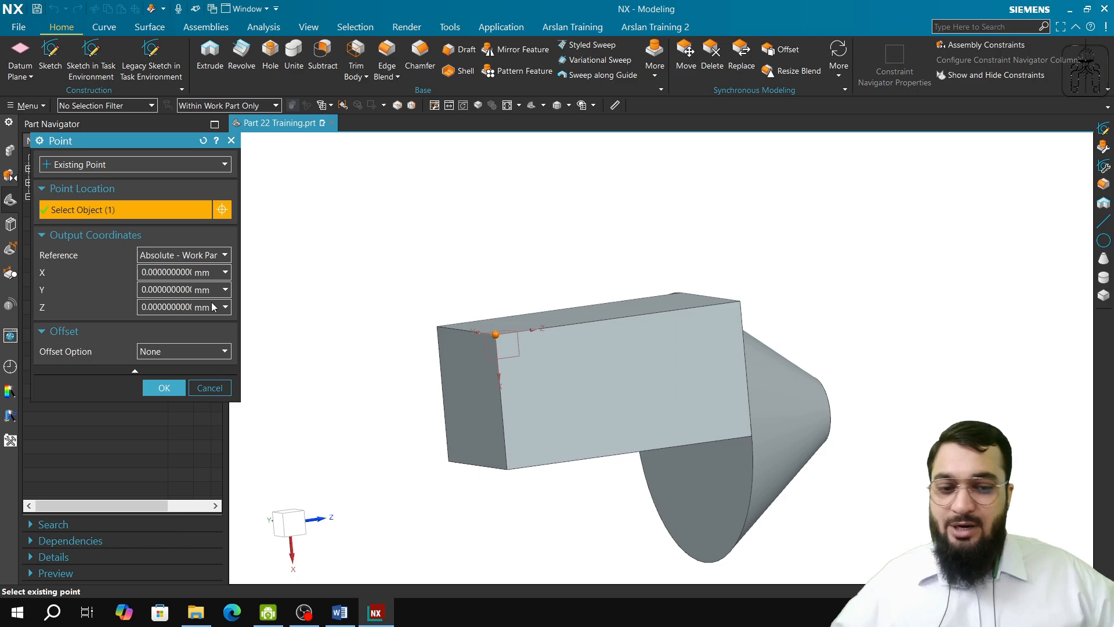
{"action": "key", "text": "BackSpace"}
{"action": "type", "text": "100"}
{"action": "key", "text": "Tab"}
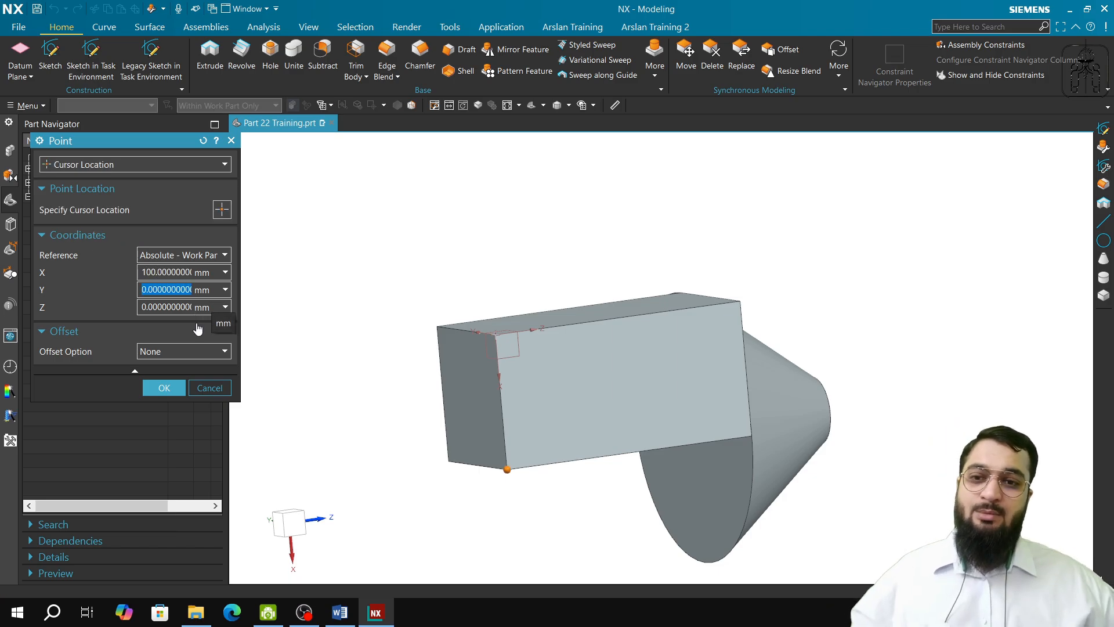
{"action": "left_click", "coordinate": [164, 388]}
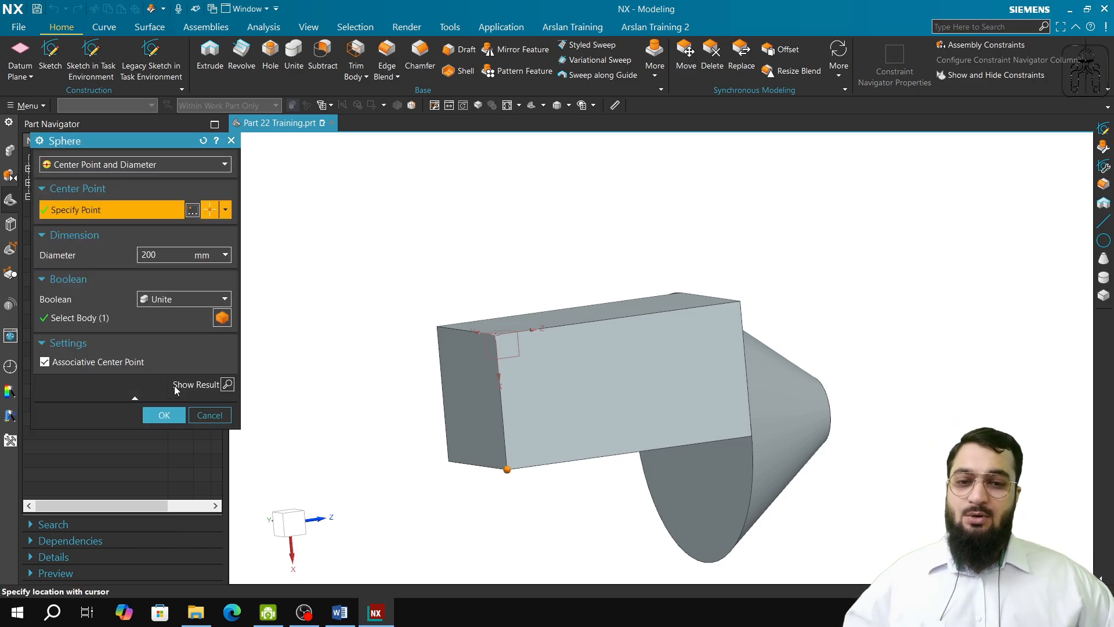
Step: Set the sphere's center point X coordinate to -100 mm and try a 100 mm diameter with Unite to the block
{"action": "left_click", "coordinate": [192, 209]}
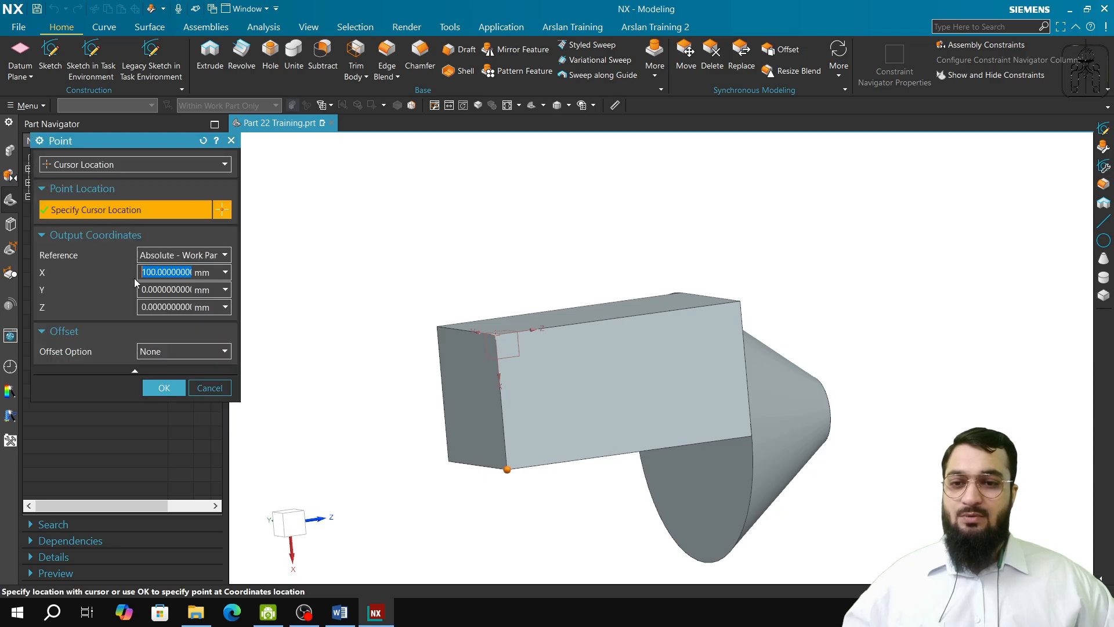
{"action": "left_click", "coordinate": [145, 272]}
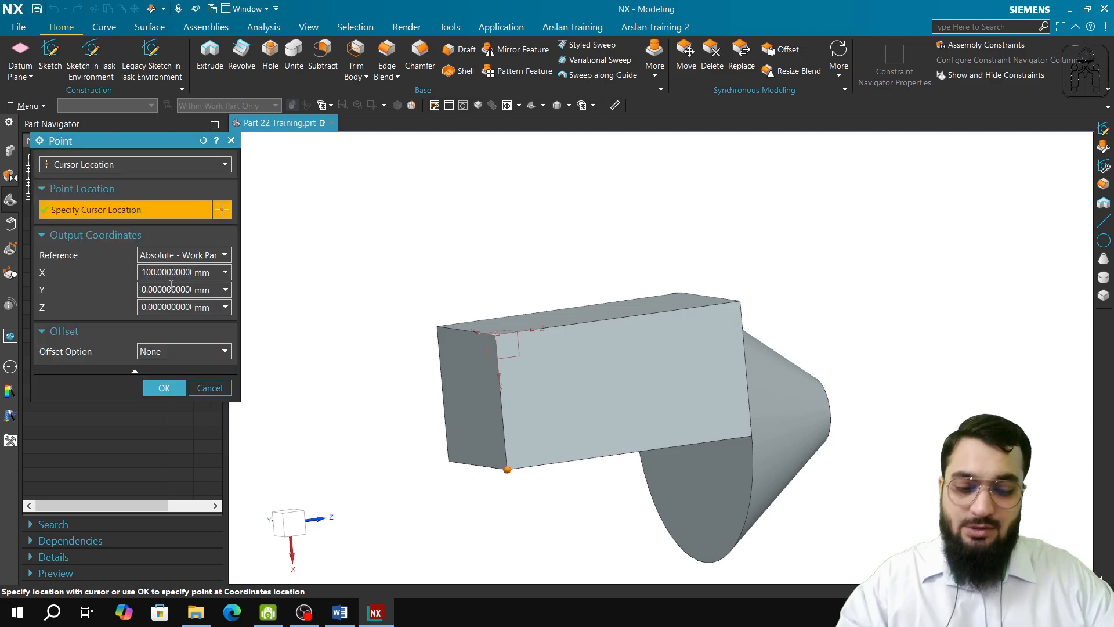
{"action": "type", "text": "-"}
{"action": "key", "text": "Tab"}
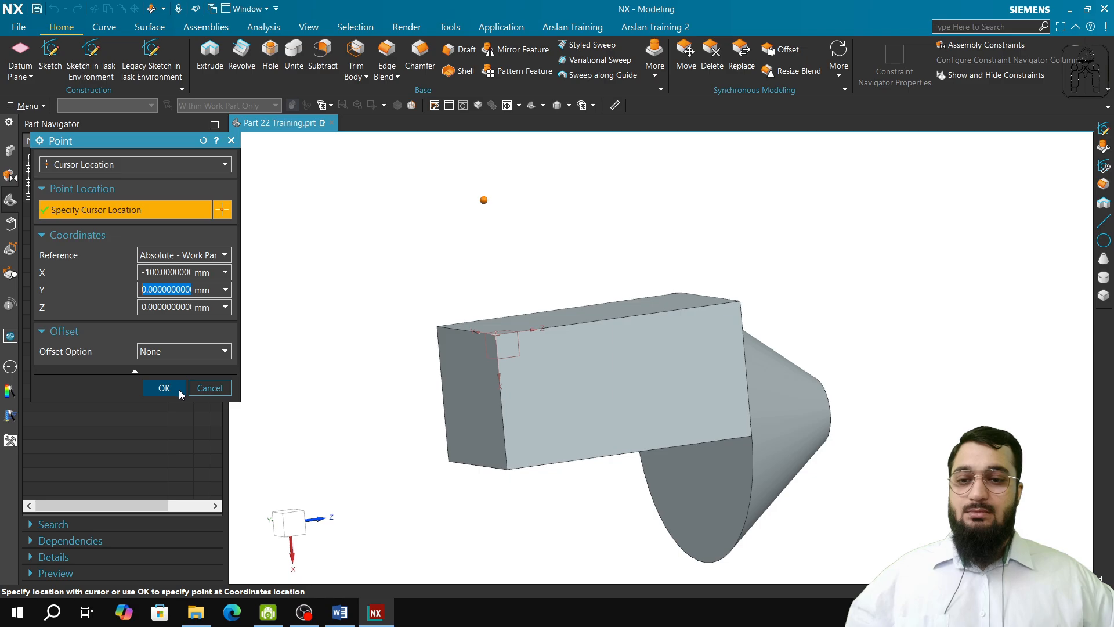
{"action": "left_click", "coordinate": [165, 388]}
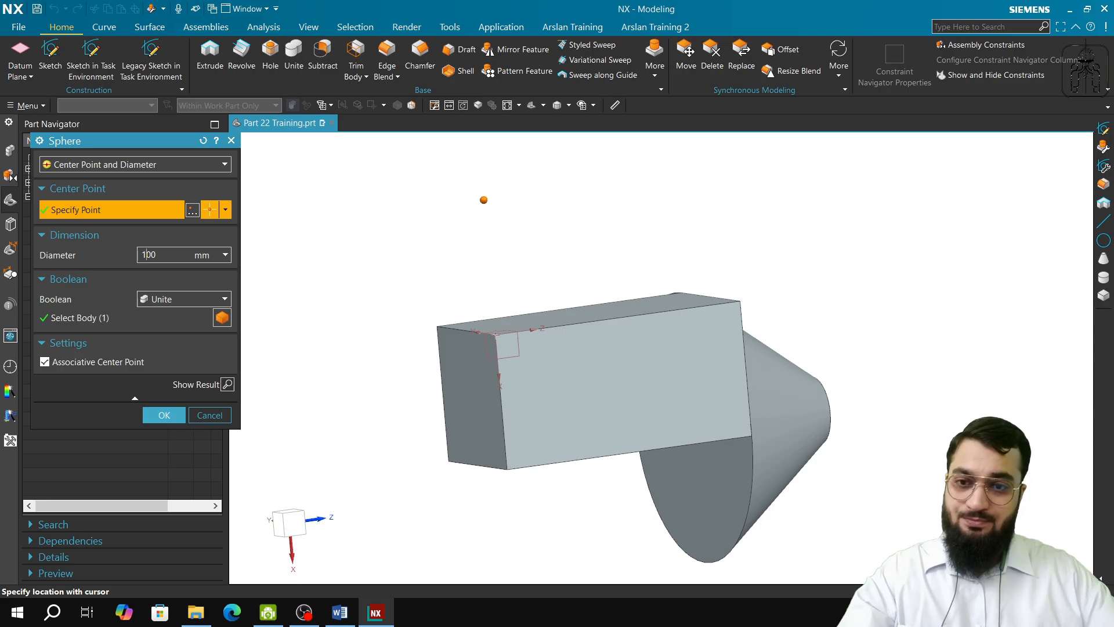
{"action": "key", "text": "Tab"}
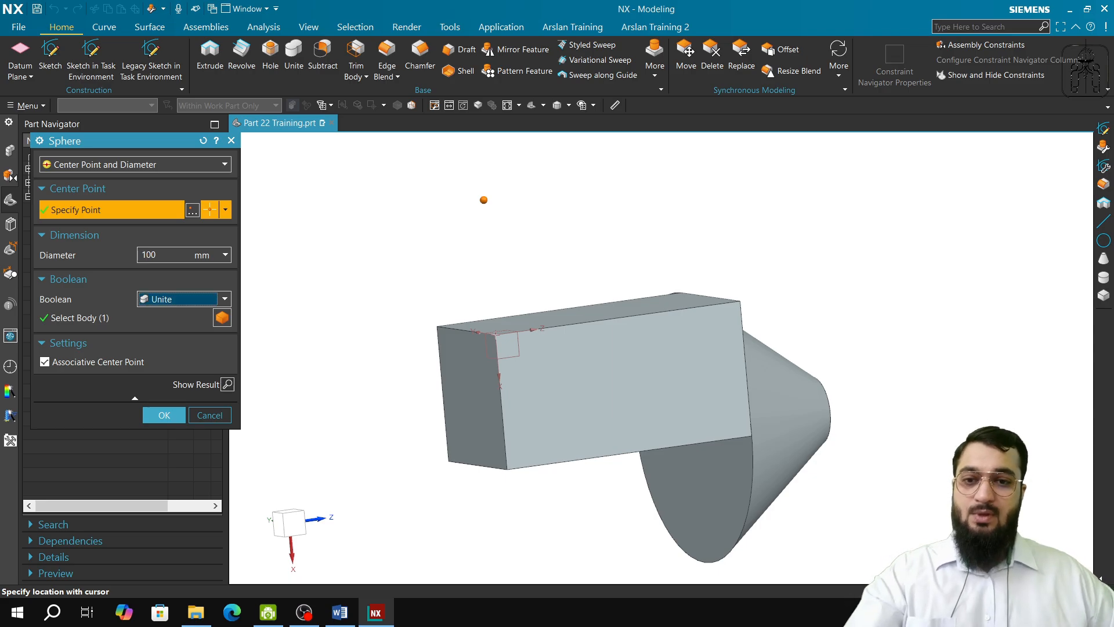
{"action": "left_click", "coordinate": [165, 416]}
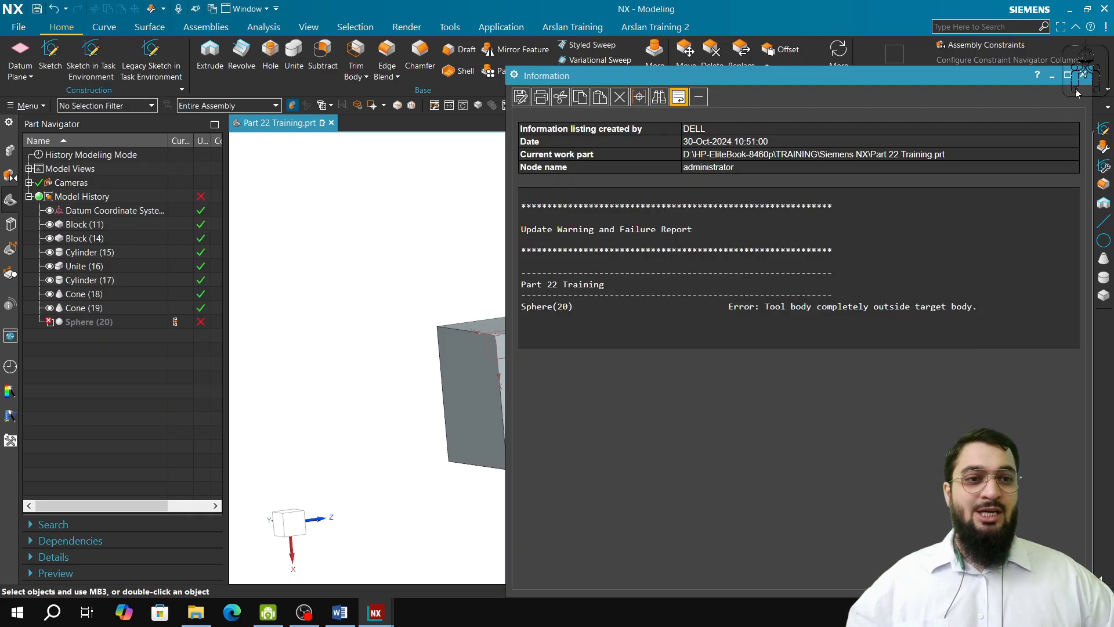
{"action": "left_click", "coordinate": [1082, 75]}
Step: Edit the sphere to set its Boolean to None so that it is a separate body, and check its position
{"action": "left_click", "coordinate": [74, 323]}
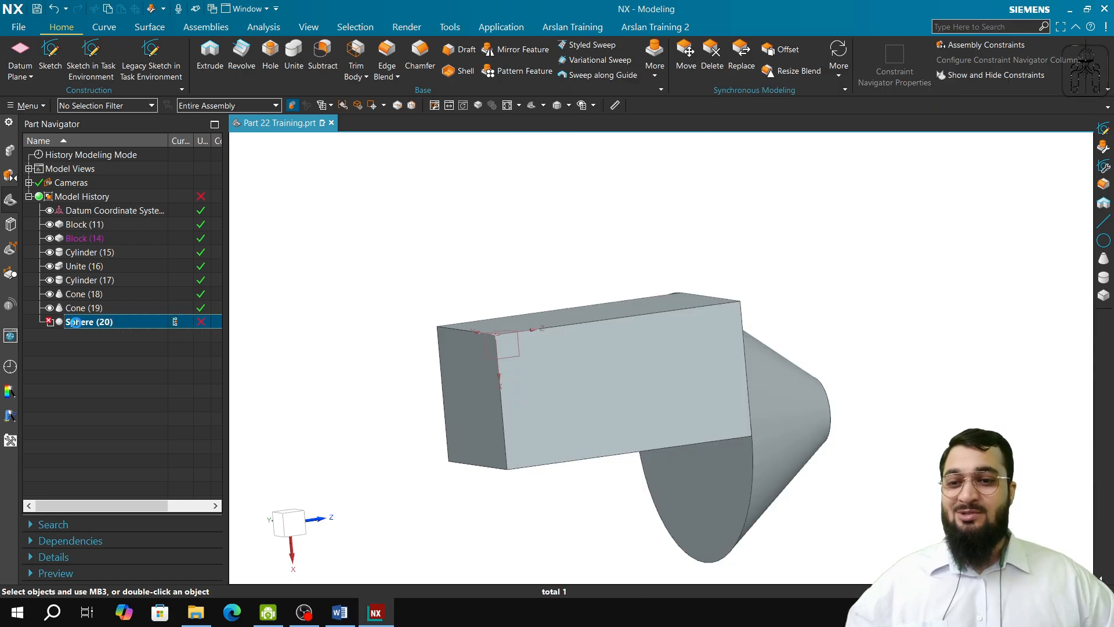
{"action": "double_click", "coordinate": [75, 323]}
{"action": "left_click", "coordinate": [193, 297]}
{"action": "left_click", "coordinate": [180, 323]}
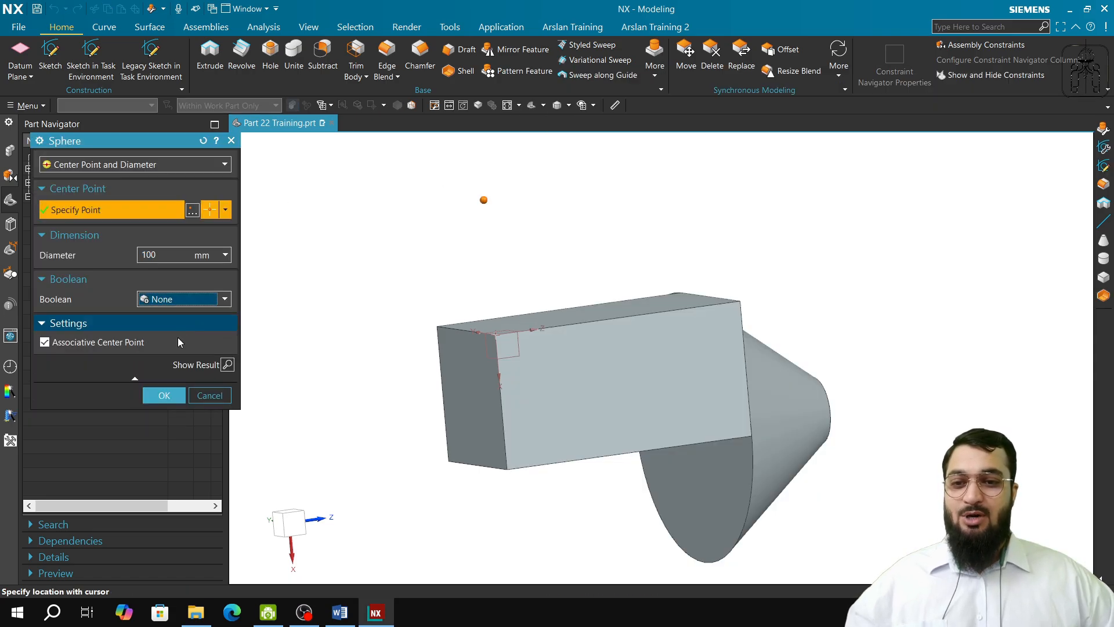
{"action": "left_click", "coordinate": [157, 395]}
{"action": "middle_click_drag", "start_coordinate": [460, 368], "coordinate": [510, 442]}
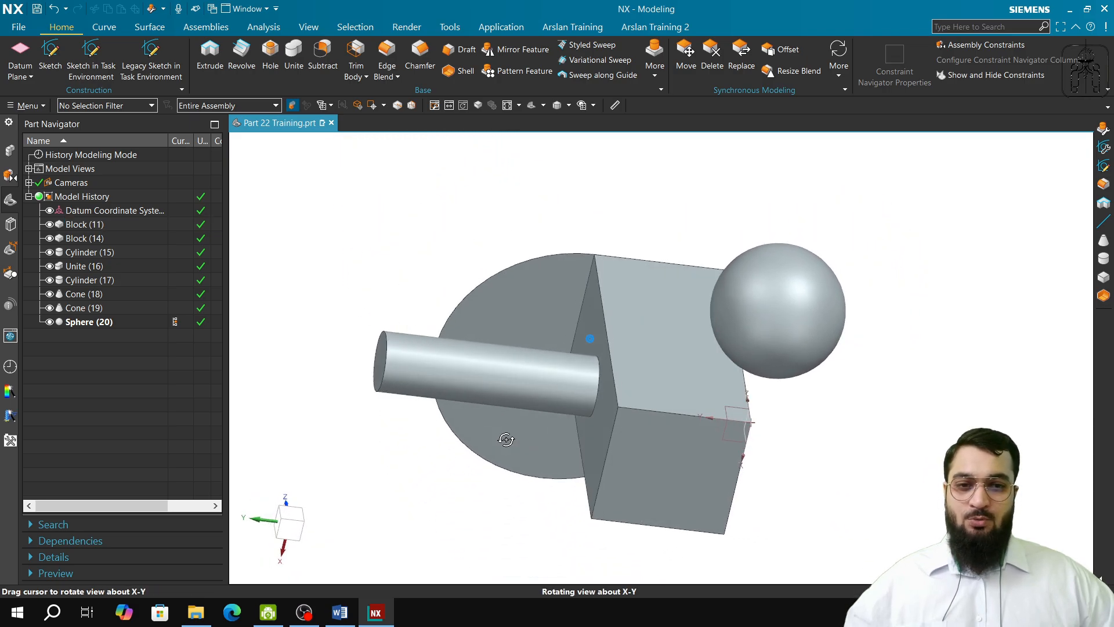
Step: Set the sphere's diameter to 200 mm and try to unite it with the block
{"action": "double_click", "coordinate": [106, 323]}
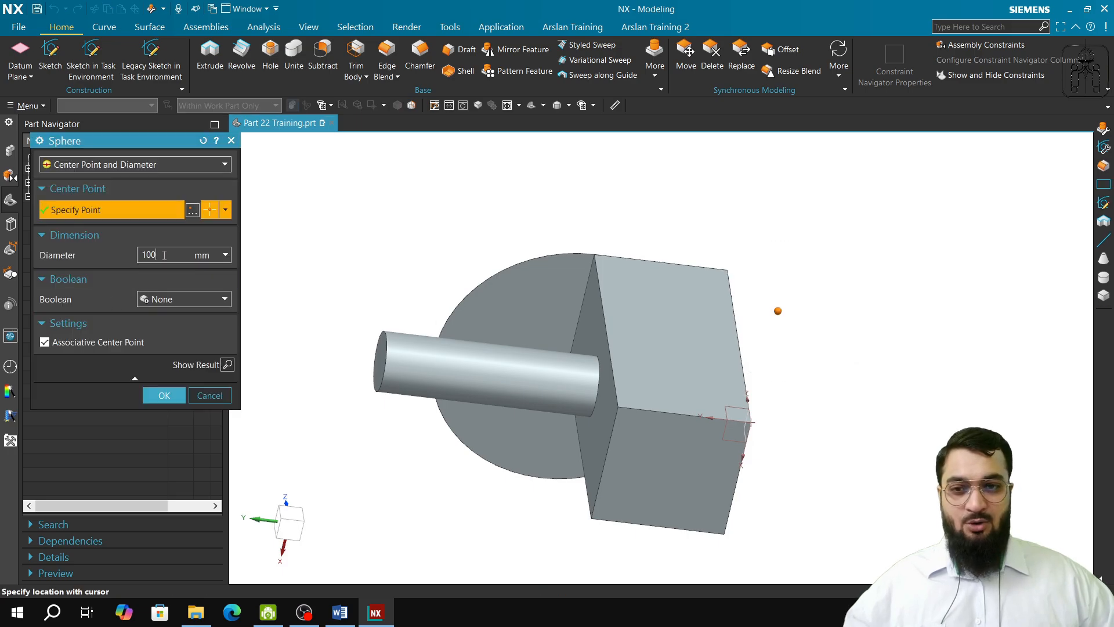
{"action": "type", "text": "20"}
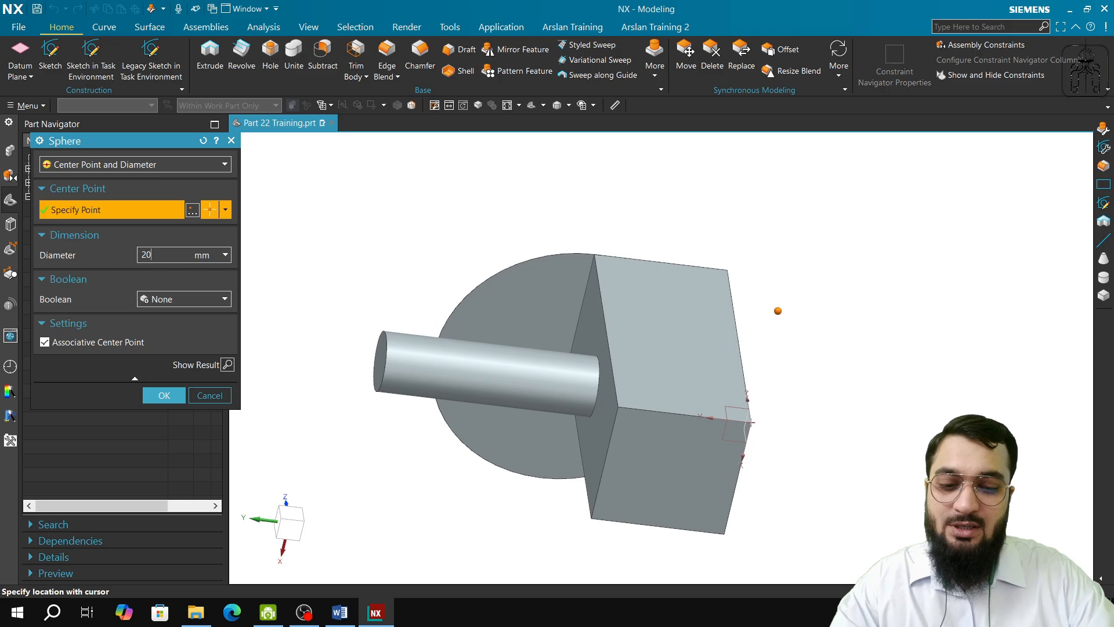
{"action": "type", "text": "0"}
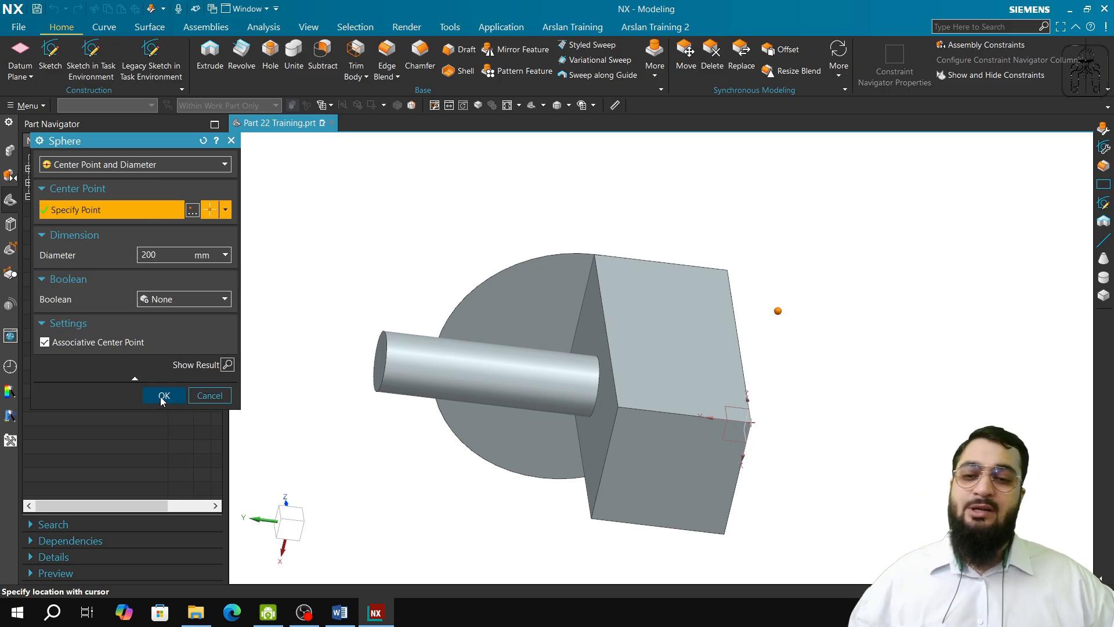
{"action": "left_click", "coordinate": [175, 301]}
{"action": "left_click", "coordinate": [176, 327]}
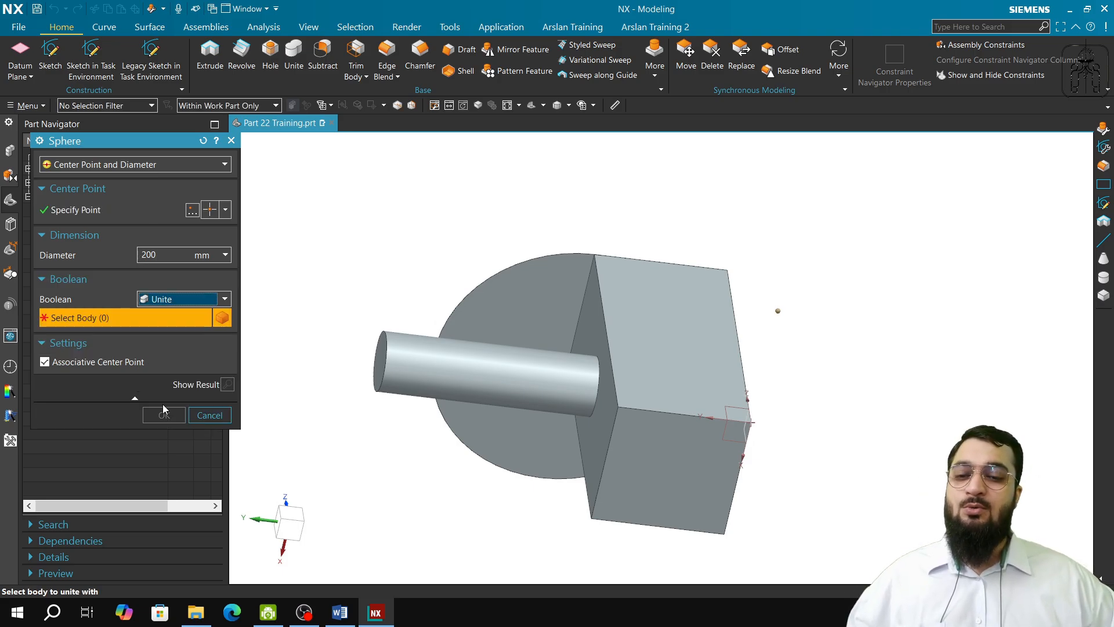
{"action": "left_click", "coordinate": [601, 402]}
{"action": "left_click", "coordinate": [164, 415]}
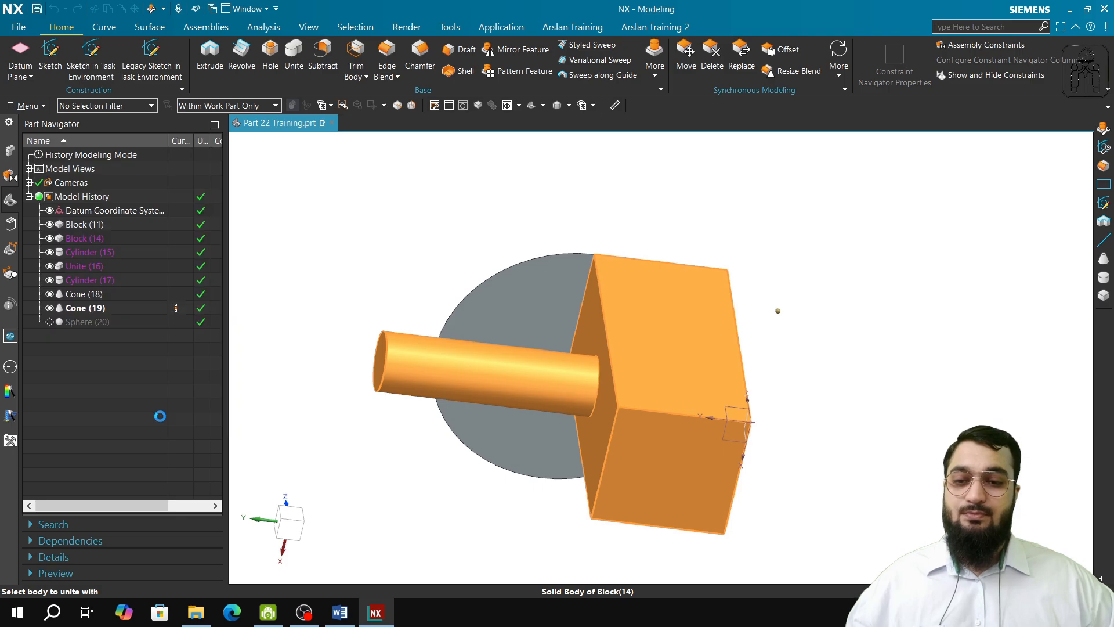
{"action": "left_click", "coordinate": [1082, 75]}
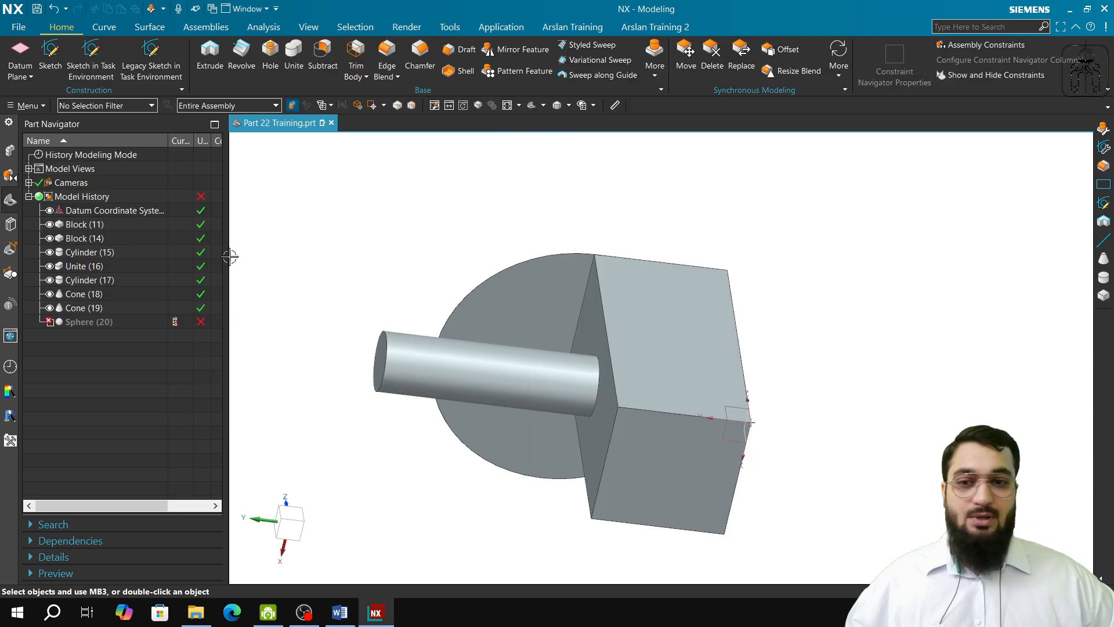
Step: Reset the 200 mm sphere's Boolean to None and inspect where it meets the block's corner in a view normal to the XZ plane
{"action": "double_click", "coordinate": [108, 323]}
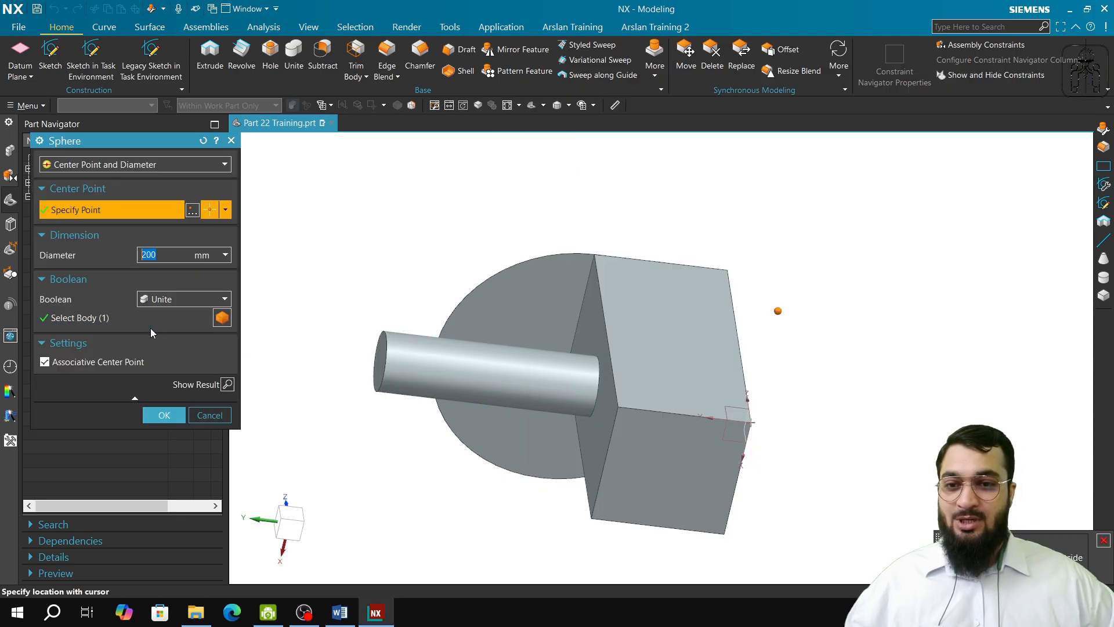
{"action": "left_click", "coordinate": [169, 303]}
{"action": "left_click", "coordinate": [168, 305]}
{"action": "left_click", "coordinate": [168, 304]}
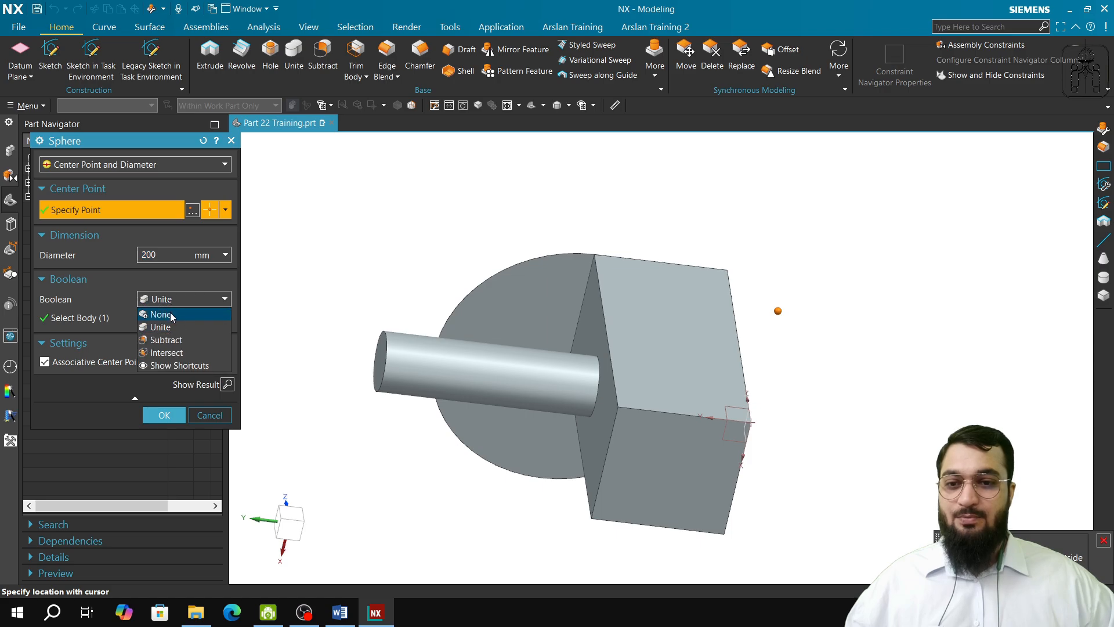
{"action": "left_click", "coordinate": [170, 313]}
{"action": "left_click", "coordinate": [158, 394]}
{"action": "middle_click_drag", "start_coordinate": [512, 389], "coordinate": [439, 371]}
{"action": "scroll", "coordinate": [473, 372], "scroll_direction": "up", "scroll_amount": 5}
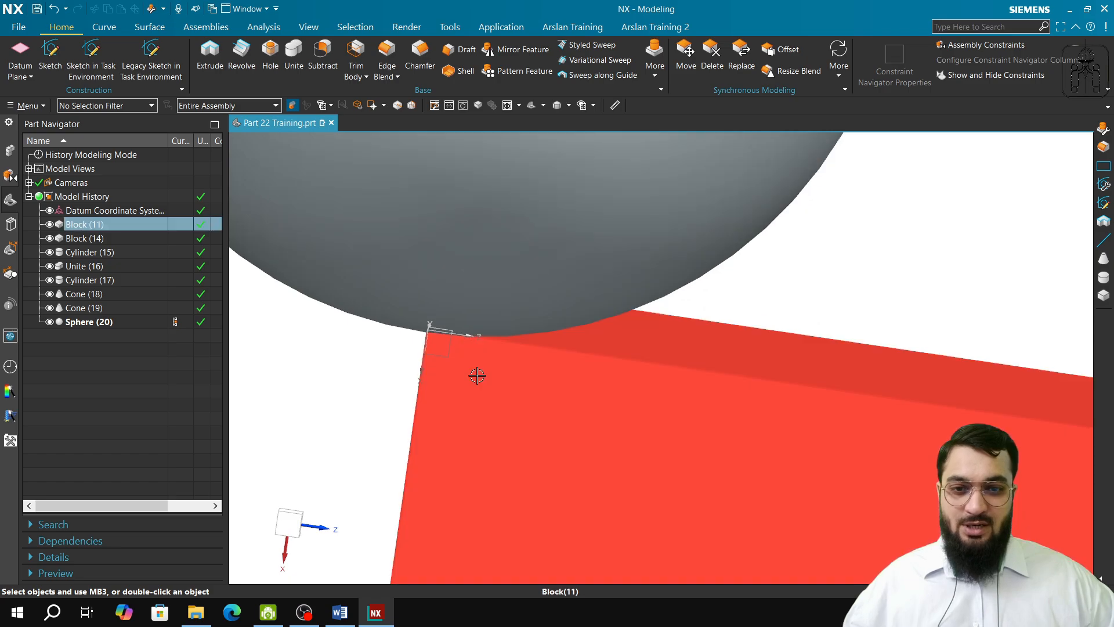
{"action": "left_click", "coordinate": [289, 523]}
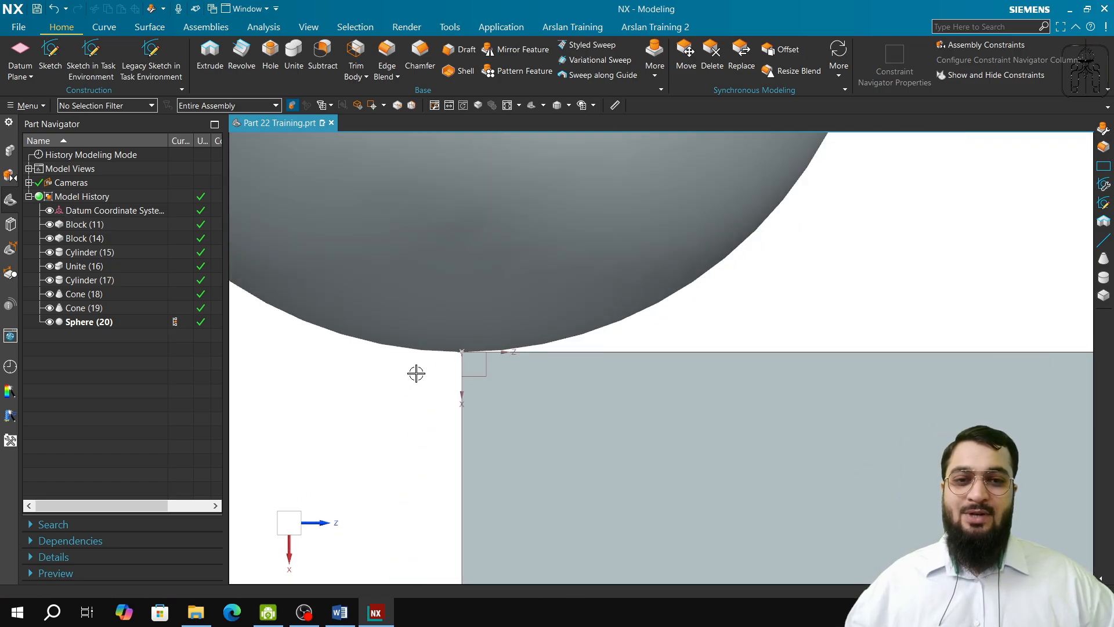
{"action": "scroll", "coordinate": [415, 374], "scroll_direction": "down", "scroll_amount": 3}
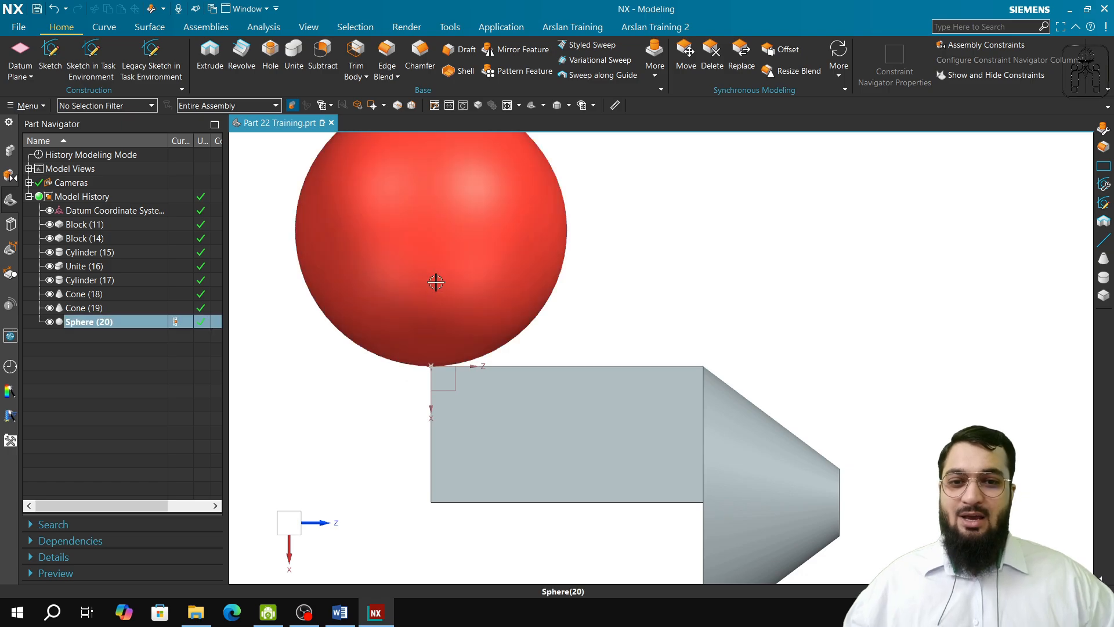
Step: Start a second sphere by center point and diameter, placing its center at the existing sphere's arc center in static wireframe display
{"action": "left_click", "coordinate": [646, 76]}
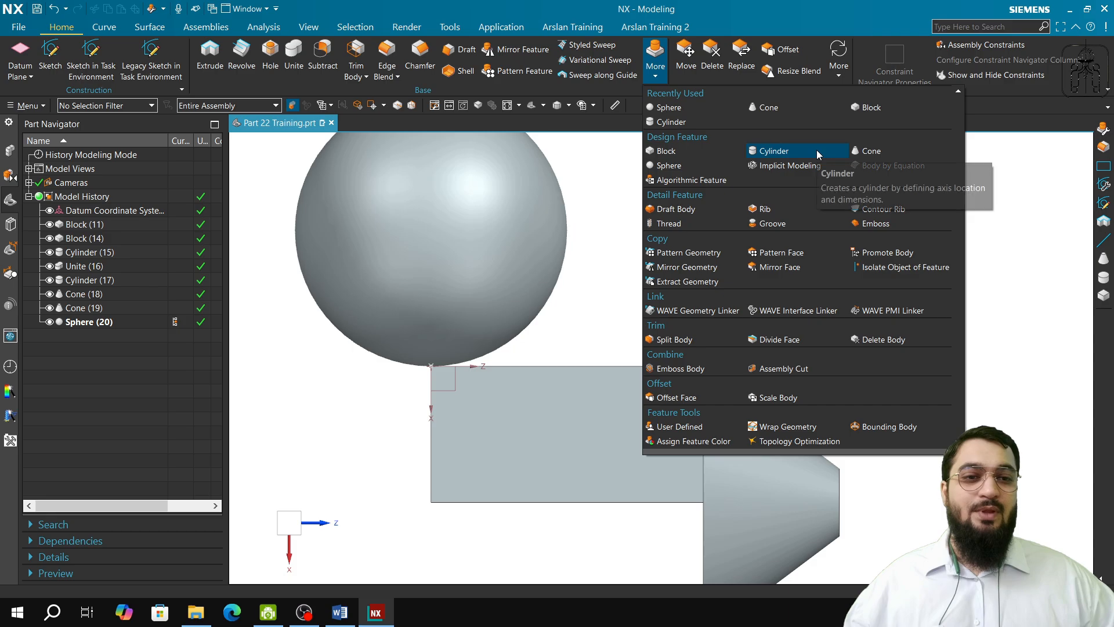
{"action": "left_click", "coordinate": [669, 165]}
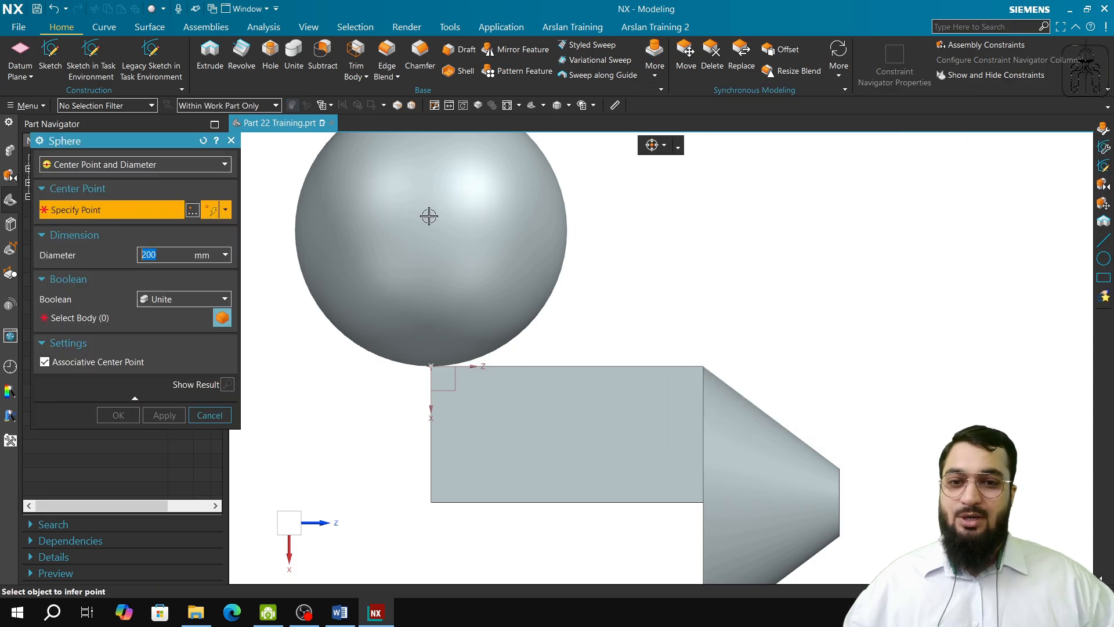
{"action": "middle_click_drag", "start_coordinate": [305, 267], "coordinate": [348, 302]}
{"action": "right_click", "coordinate": [896, 290]}
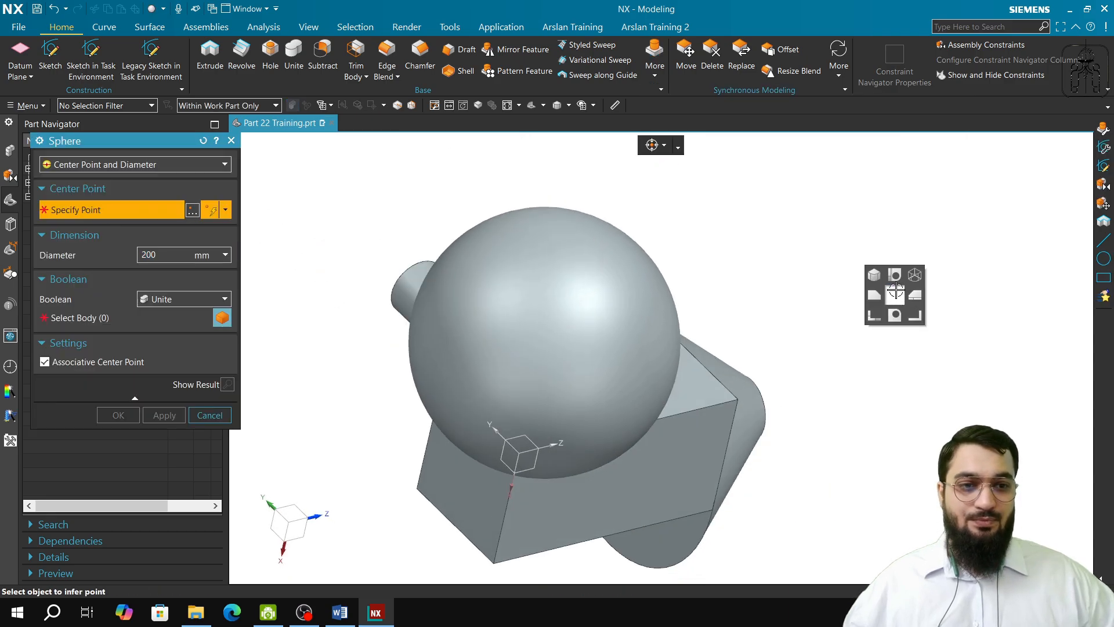
{"action": "left_click", "coordinate": [915, 274]}
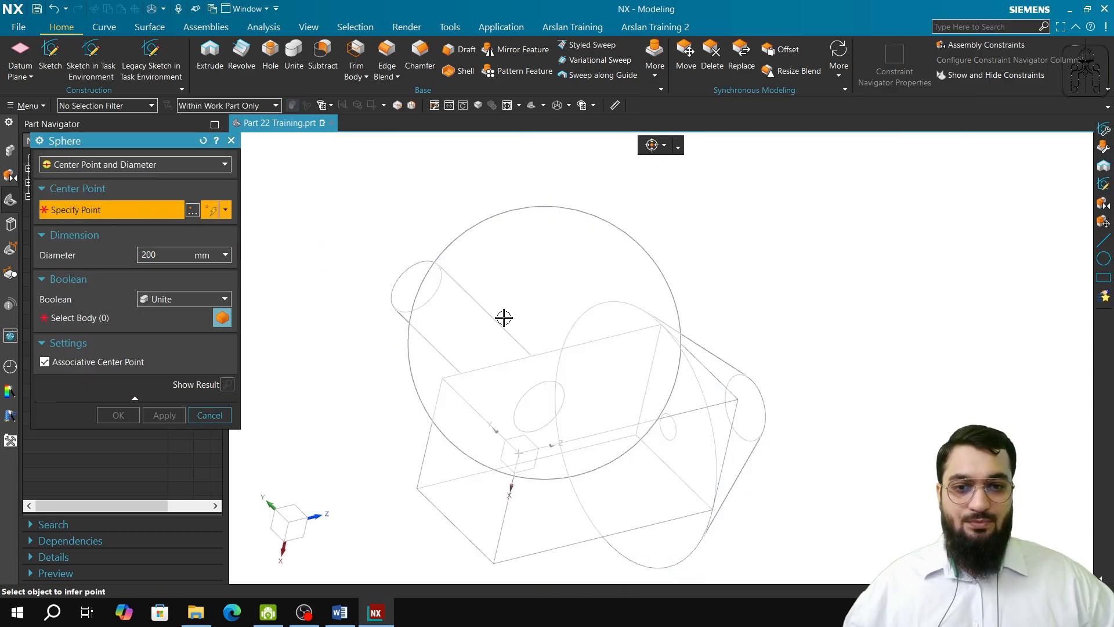
{"action": "left_click", "coordinate": [225, 209]}
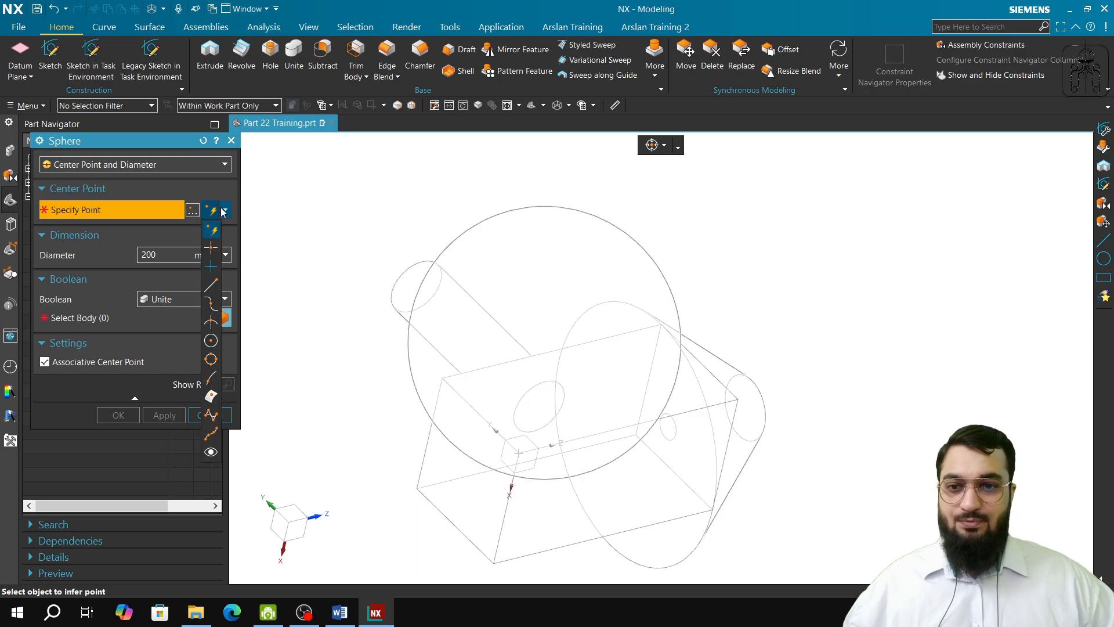
{"action": "left_click", "coordinate": [210, 340]}
{"action": "left_click", "coordinate": [490, 218]}
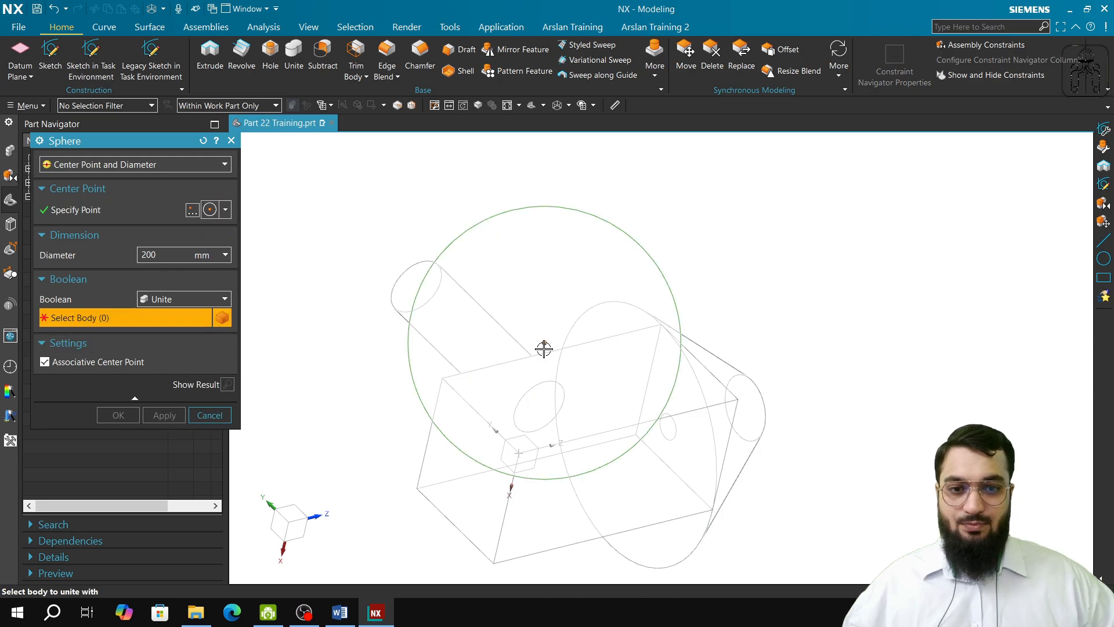
Step: Set the new sphere's diameter to 100 mm
{"action": "left_click", "coordinate": [167, 255]}
{"action": "key", "text": "BackSpace"}
{"action": "key", "text": "BackSpace"}
{"action": "key", "text": "BackSpace"}
{"action": "type", "text": "100"}
{"action": "key", "text": "Tab"}
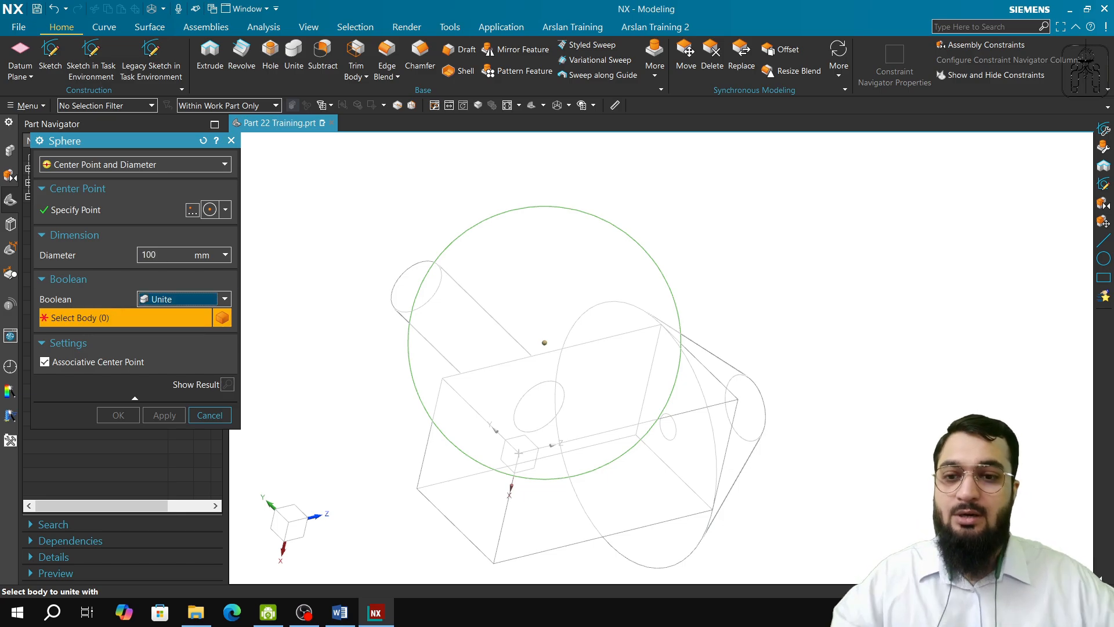
Step: Subtract the new sphere from the existing large sphere, restore shaded display, and finish the Sphere command
{"action": "left_click", "coordinate": [186, 304]}
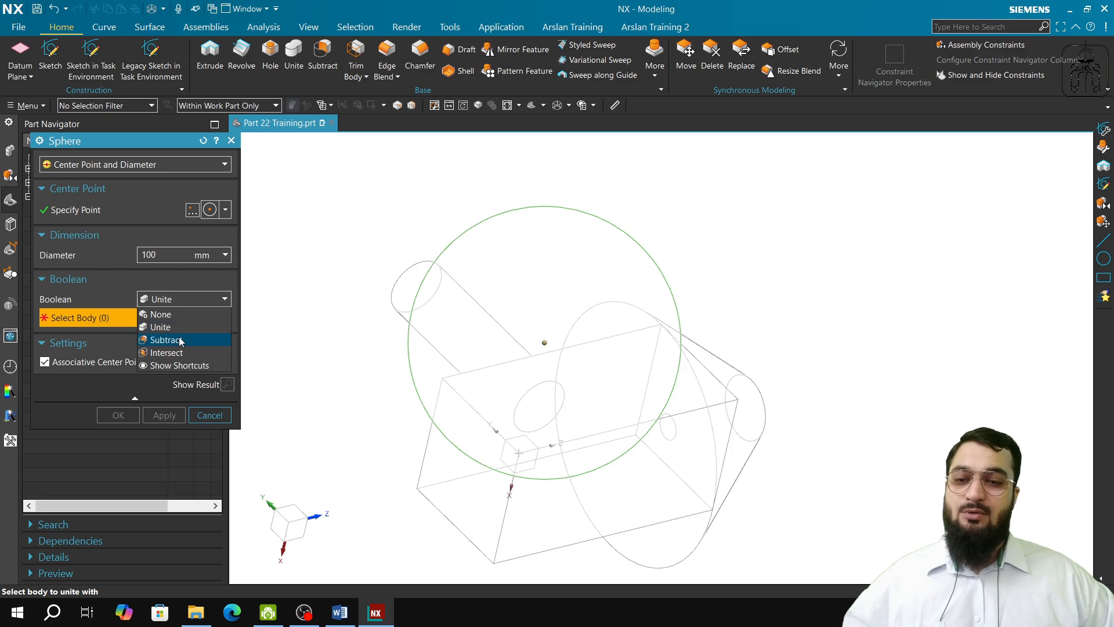
{"action": "left_click", "coordinate": [227, 339]}
{"action": "left_click", "coordinate": [525, 336]}
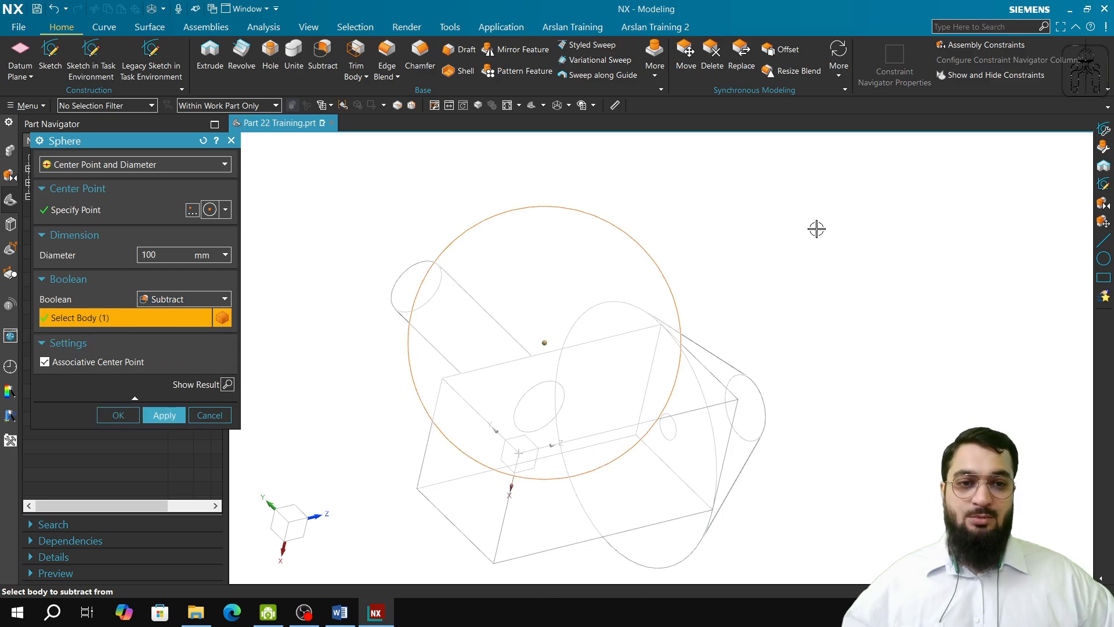
{"action": "right_click", "coordinate": [803, 206]}
{"action": "left_click", "coordinate": [794, 207]}
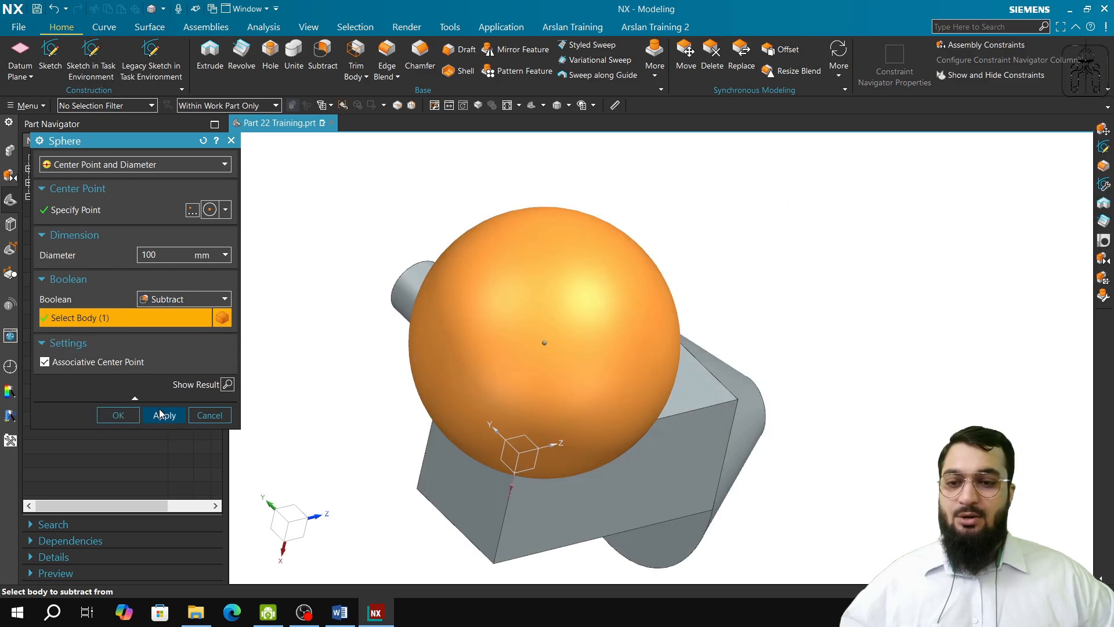
{"action": "left_click", "coordinate": [162, 414]}
{"action": "middle_click_drag", "start_coordinate": [521, 374], "coordinate": [509, 348]}
{"action": "left_click", "coordinate": [222, 417]}
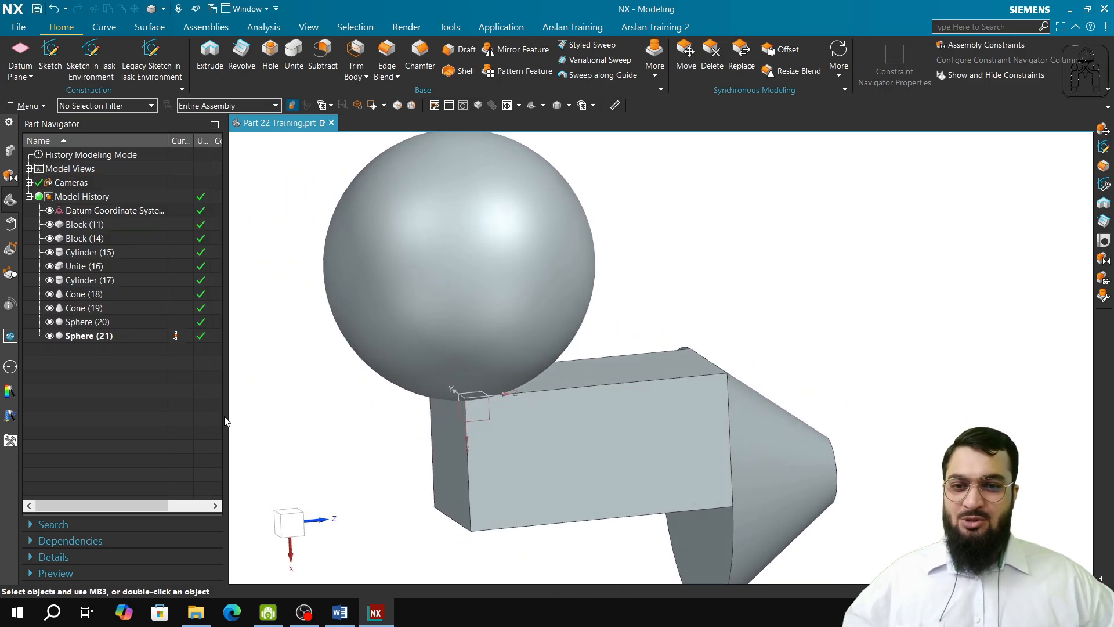
Step: Search the available commands for "section"
{"action": "middle_click_drag", "start_coordinate": [664, 288], "coordinate": [667, 326], "text": "shift"}
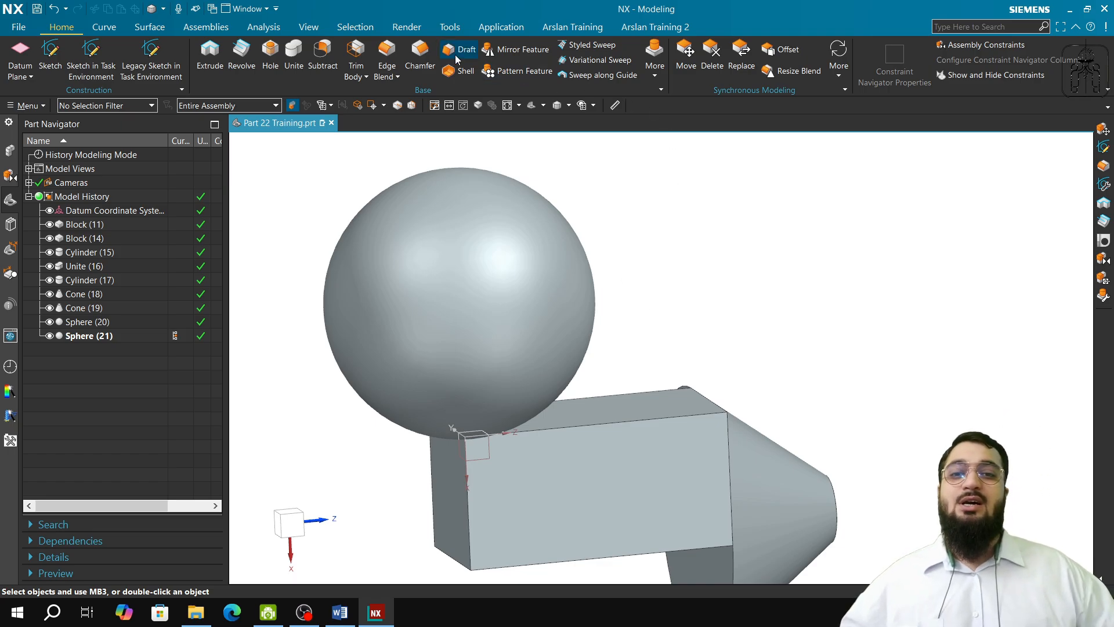
{"action": "left_click", "coordinate": [1013, 26]}
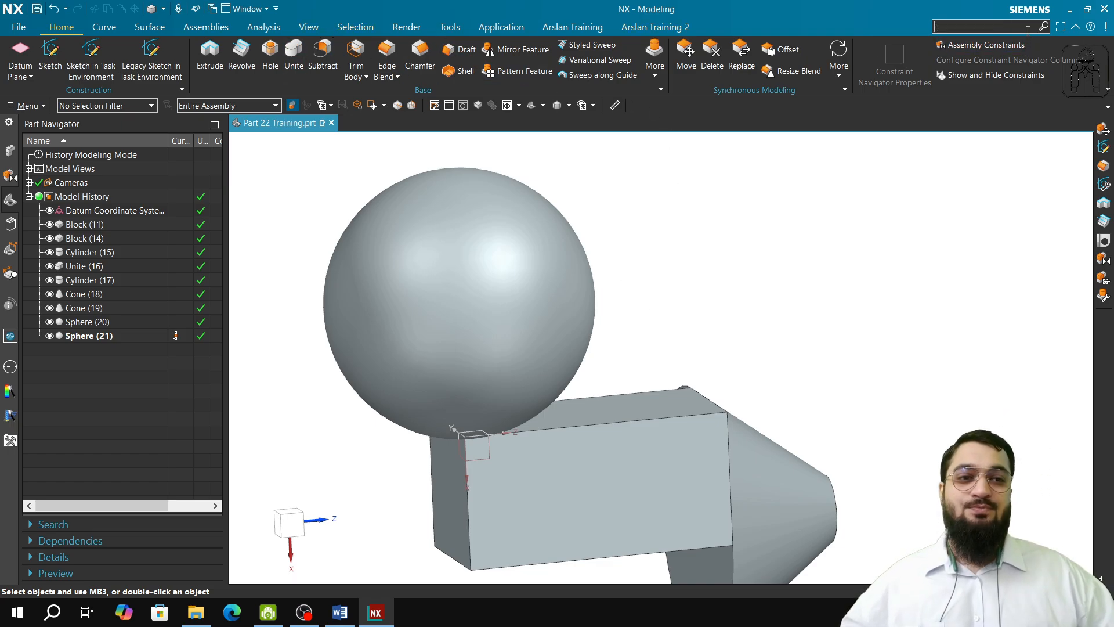
{"action": "type", "text": "se"}
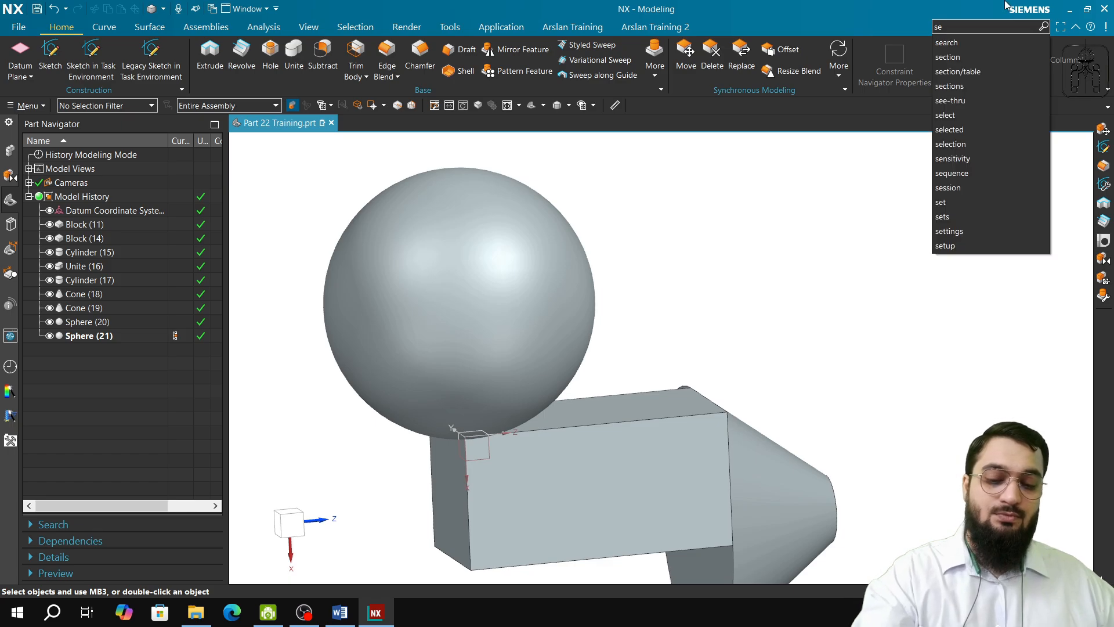
{"action": "type", "text": "ction"}
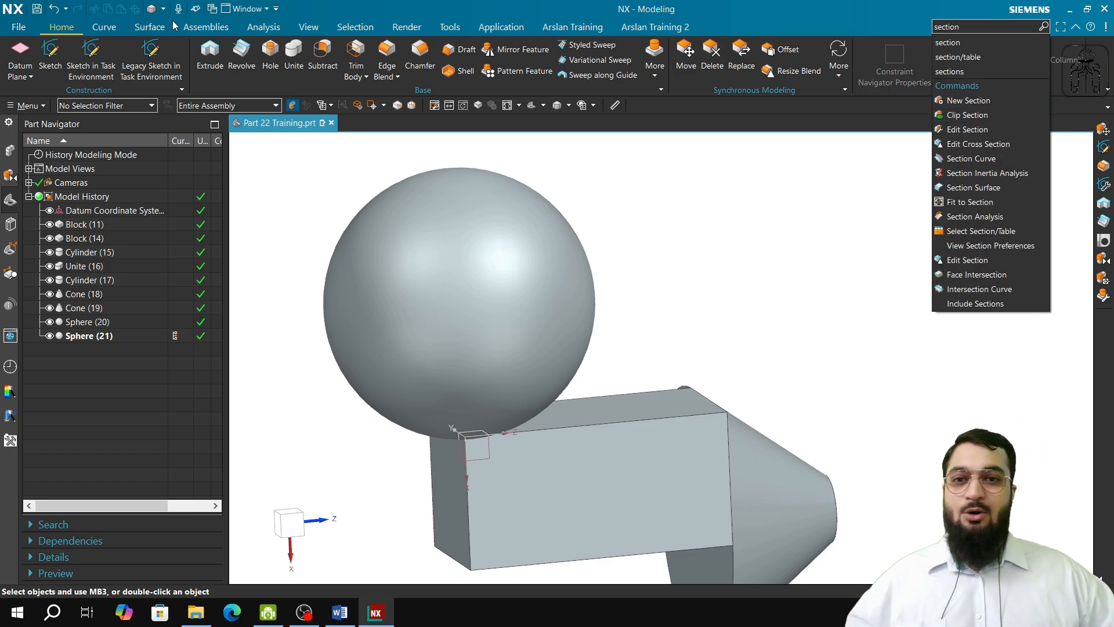
Step: Turn on Clip Section and edit the view section so its single plane is normal to the WCS Y axis
{"action": "left_click", "coordinate": [313, 28]}
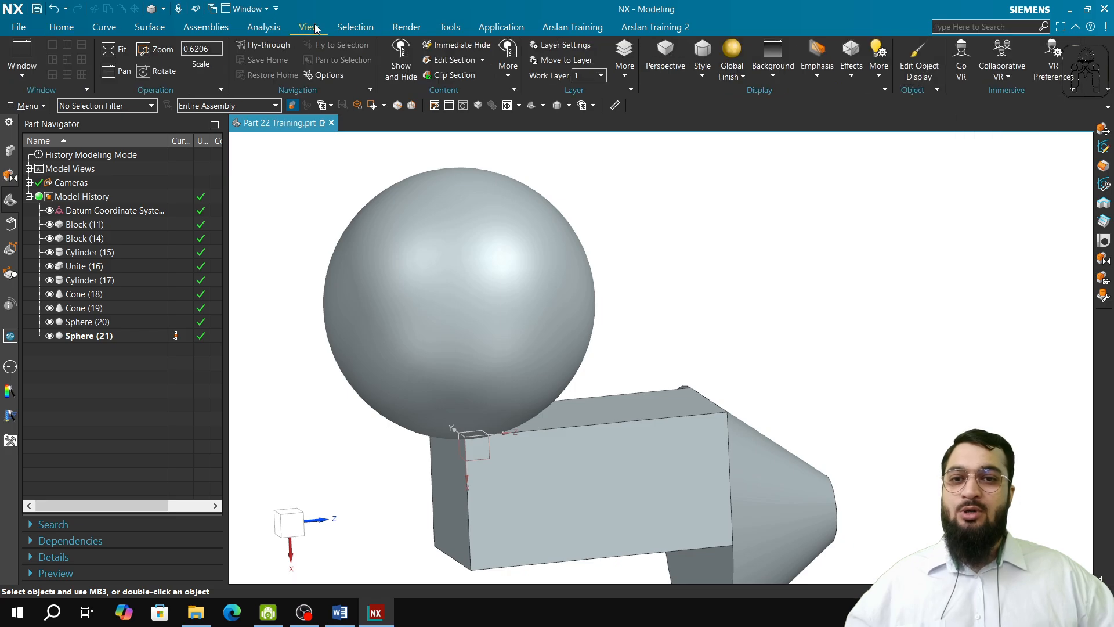
{"action": "left_click", "coordinate": [441, 76]}
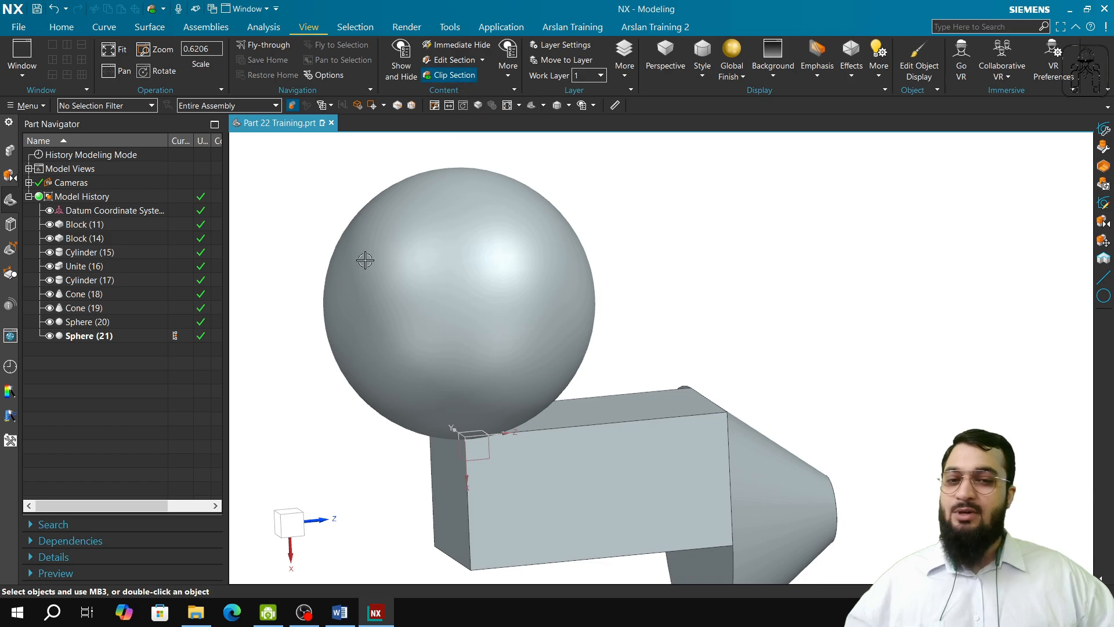
{"action": "scroll", "coordinate": [430, 299], "scroll_direction": "down", "scroll_amount": 1}
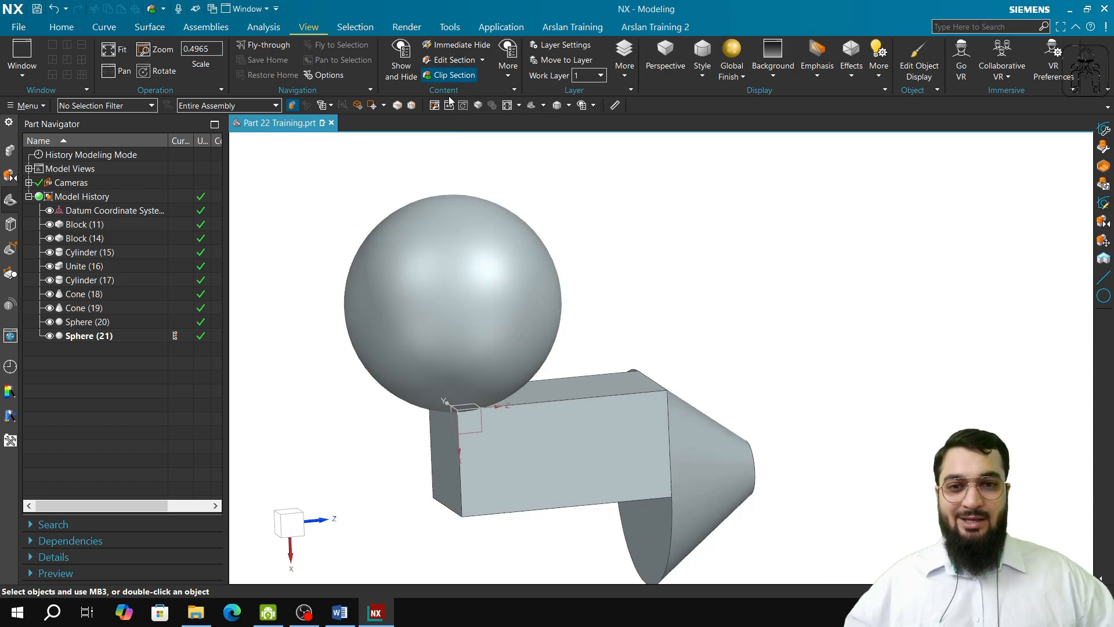
{"action": "left_click", "coordinate": [455, 60]}
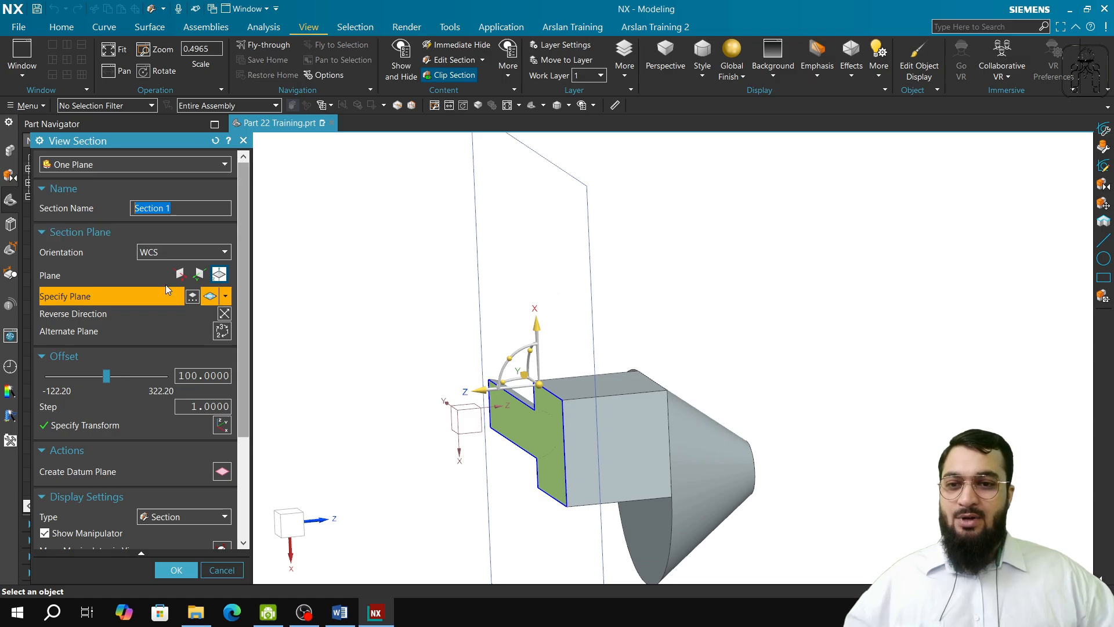
{"action": "left_click", "coordinate": [203, 279]}
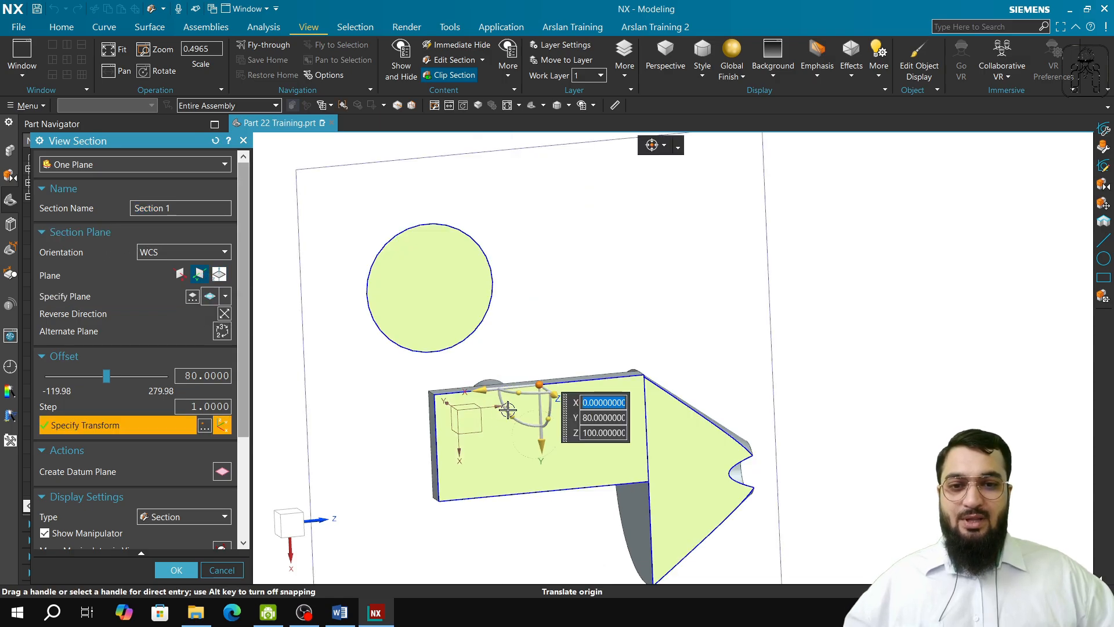
{"action": "middle_click_drag", "start_coordinate": [531, 411], "coordinate": [557, 416]}
{"action": "middle_click_drag", "start_coordinate": [559, 417], "coordinate": [555, 416]}
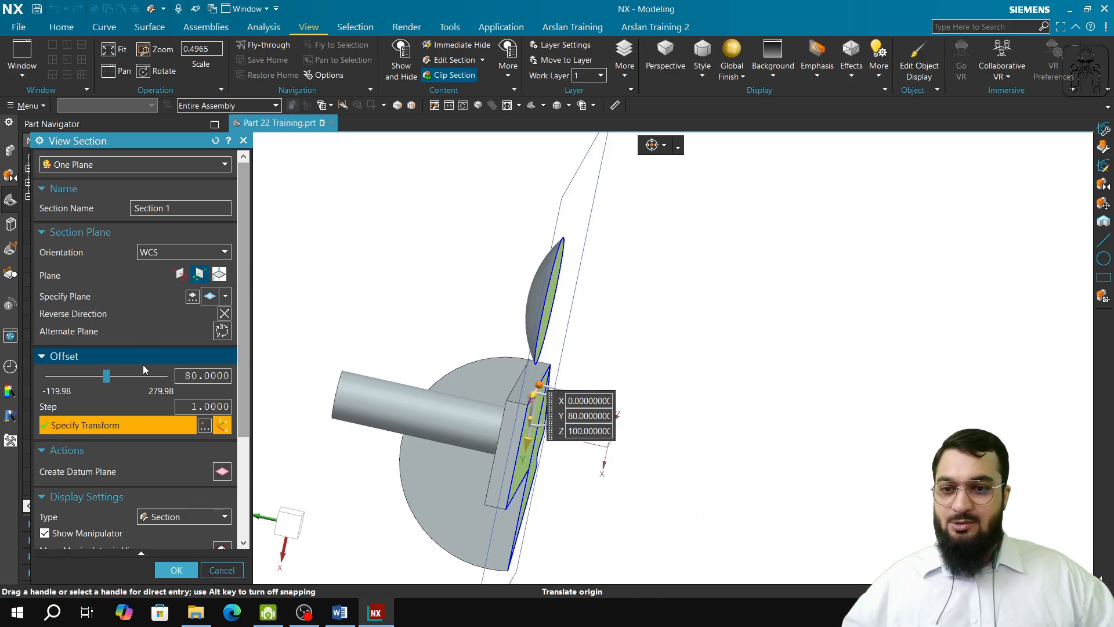
Step: Set the section plane's offset to 0, accept the section, and inspect the interior of the cut sphere
{"action": "mouse_move", "coordinate": [107, 377]}
{"action": "left_mouse_down"}
{"action": "mouse_move", "coordinate": [80, 375]}
{"action": "mouse_move", "coordinate": [114, 384]}
{"action": "left_mouse_up"}
{"action": "double_click", "coordinate": [200, 375]}
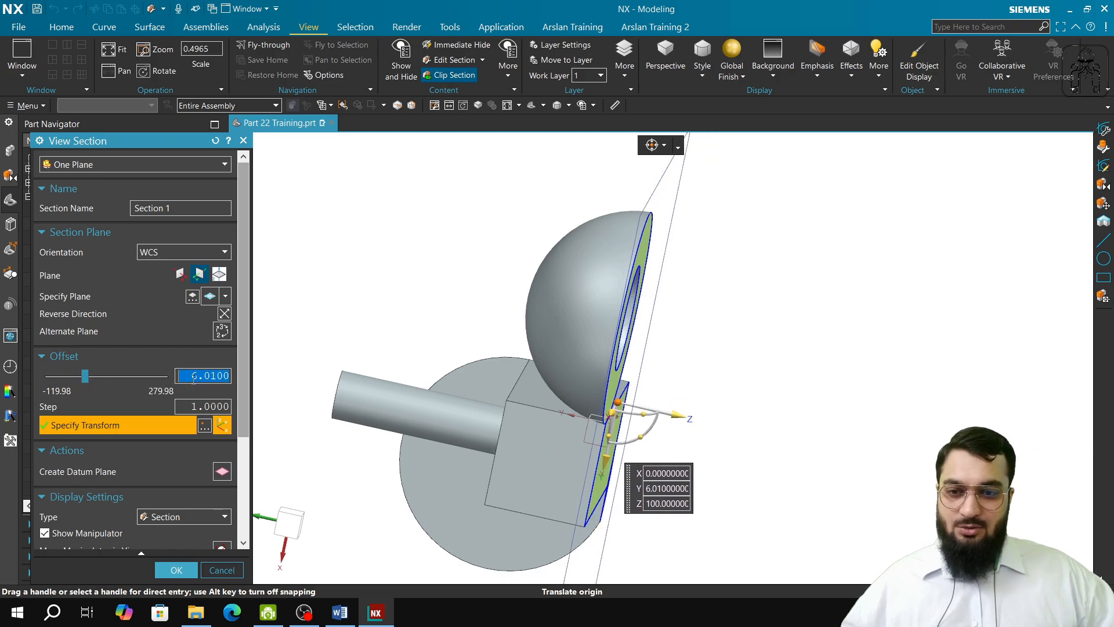
{"action": "type", "text": "0"}
{"action": "key", "text": "Tab"}
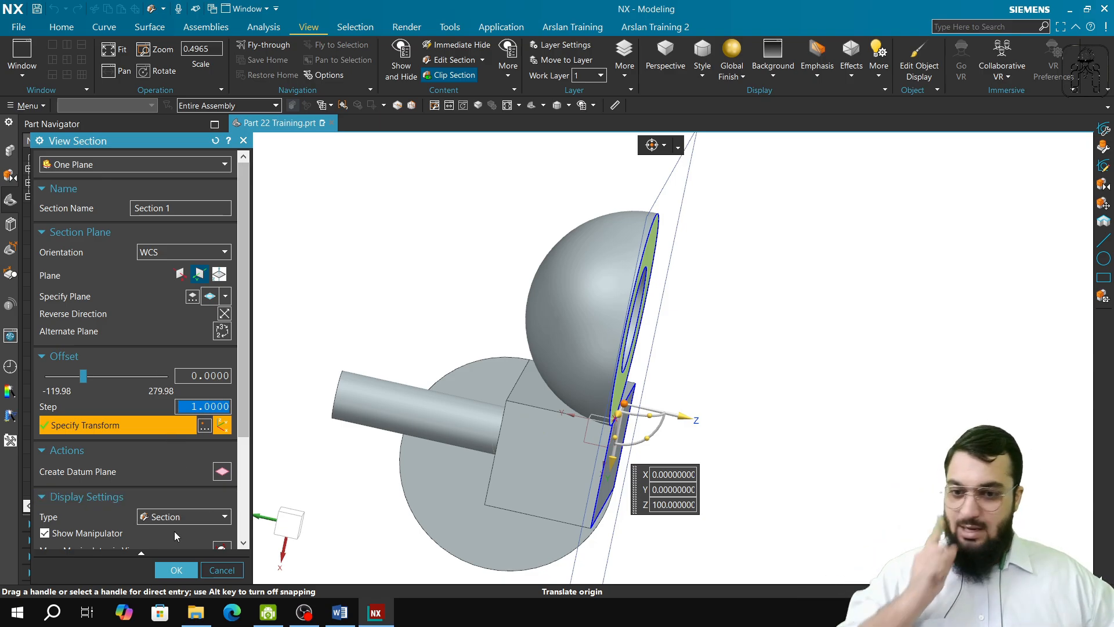
{"action": "left_click", "coordinate": [177, 570]}
{"action": "middle_click_drag", "start_coordinate": [539, 502], "coordinate": [509, 475]}
{"action": "scroll", "coordinate": [441, 291], "scroll_direction": "up", "scroll_amount": 5}
{"action": "scroll", "coordinate": [440, 294], "scroll_direction": "down", "scroll_amount": 5}
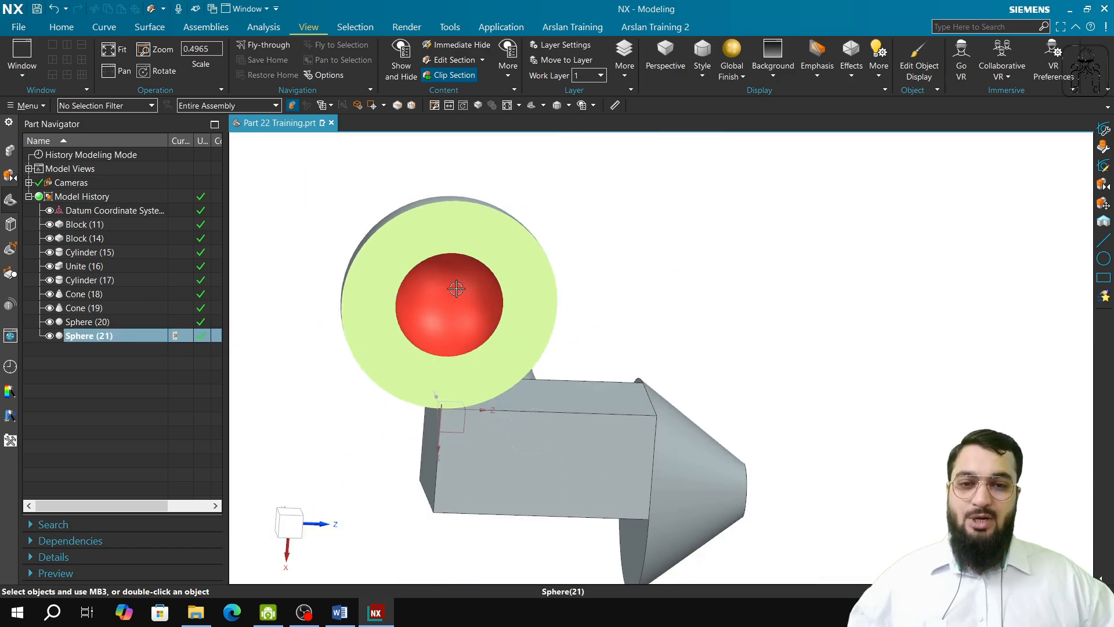
{"action": "mouse_move", "coordinate": [467, 328]}
{"action": "middle_mouse_down"}
{"action": "mouse_move", "coordinate": [451, 349]}
{"action": "mouse_move", "coordinate": [442, 423]}
{"action": "middle_mouse_up"}
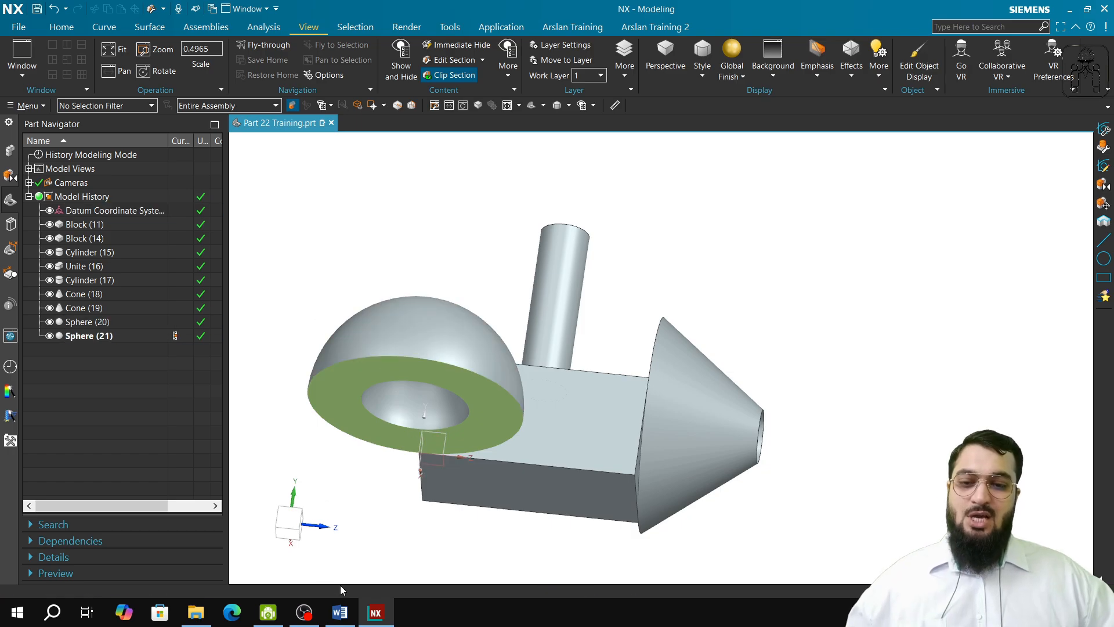
Step: Switch to the training syllabus in Word and review the Part 22 topics: Block, Cylinder, Cone and Sphere
{"action": "mouse_move", "coordinate": [340, 620]}
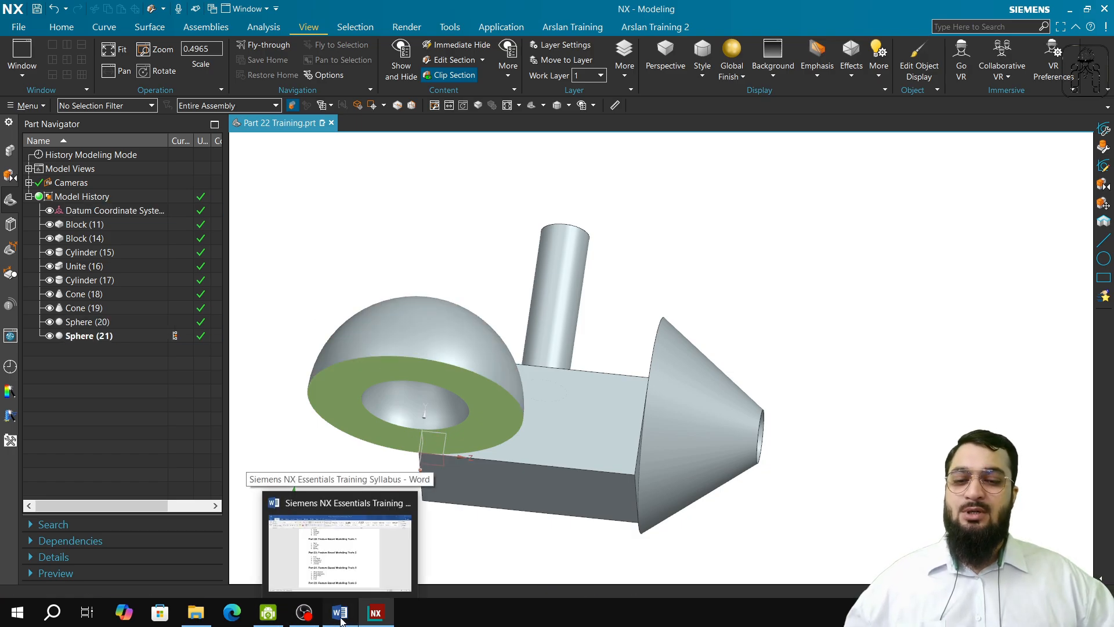
{"action": "left_click", "coordinate": [337, 548]}
{"action": "left_click", "coordinate": [391, 234]}
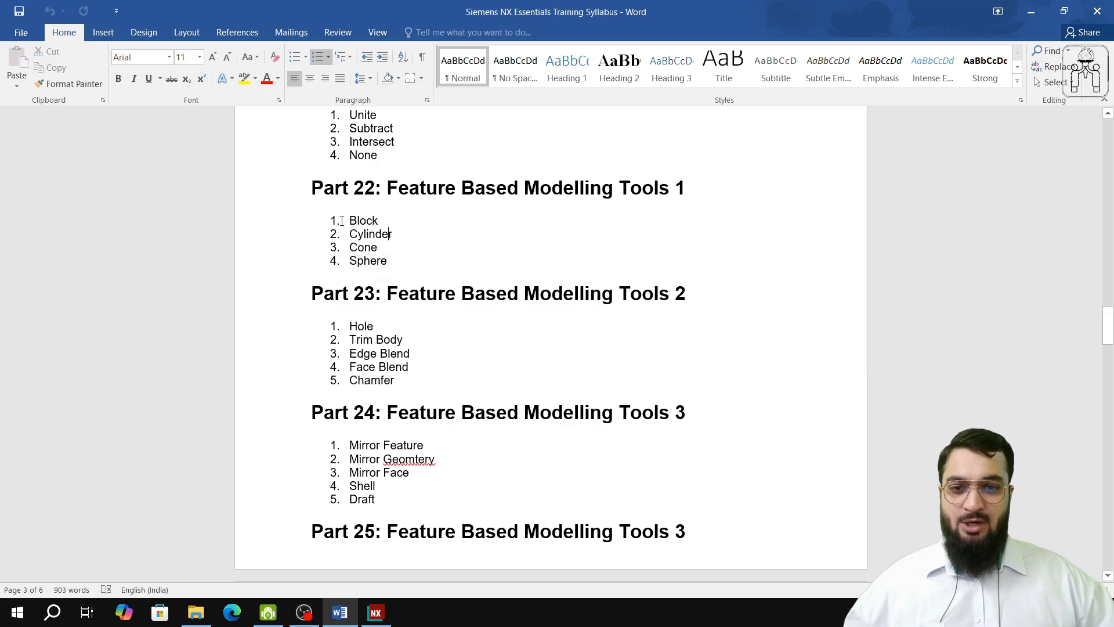
{"action": "left_click_drag", "start_coordinate": [351, 218], "coordinate": [379, 264]}
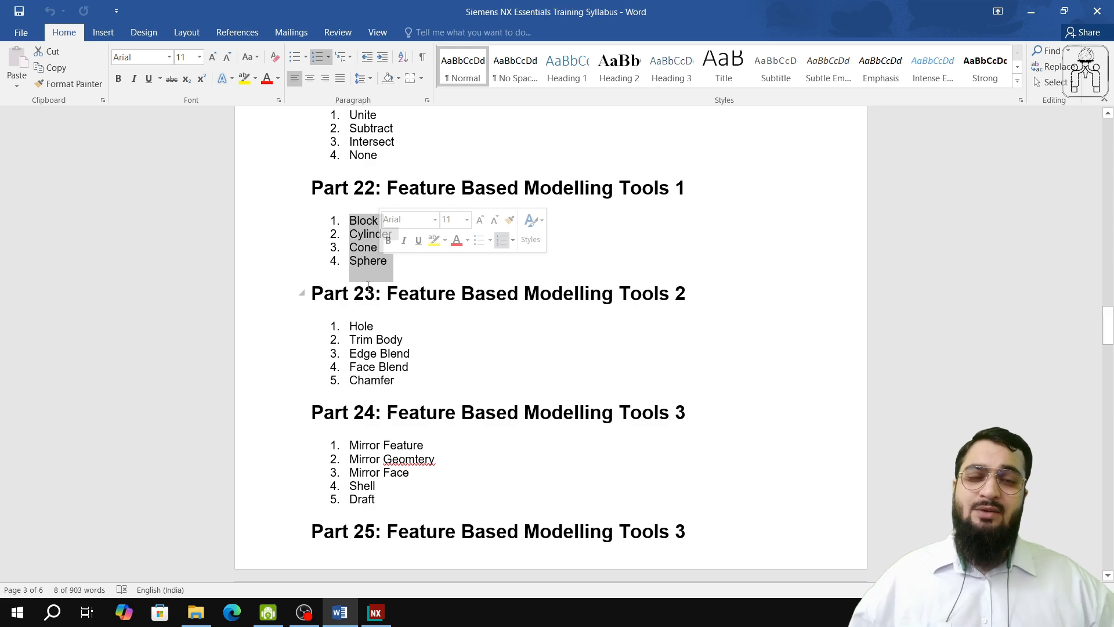
{"action": "left_click", "coordinate": [367, 249]}
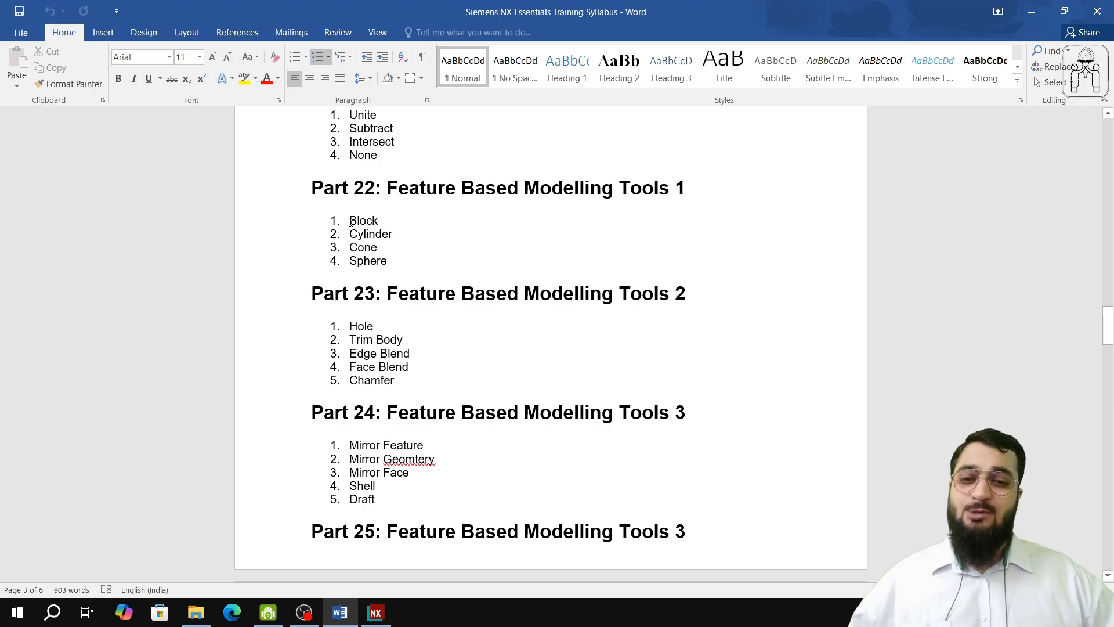
{"action": "left_click_drag", "start_coordinate": [351, 223], "coordinate": [385, 222]}
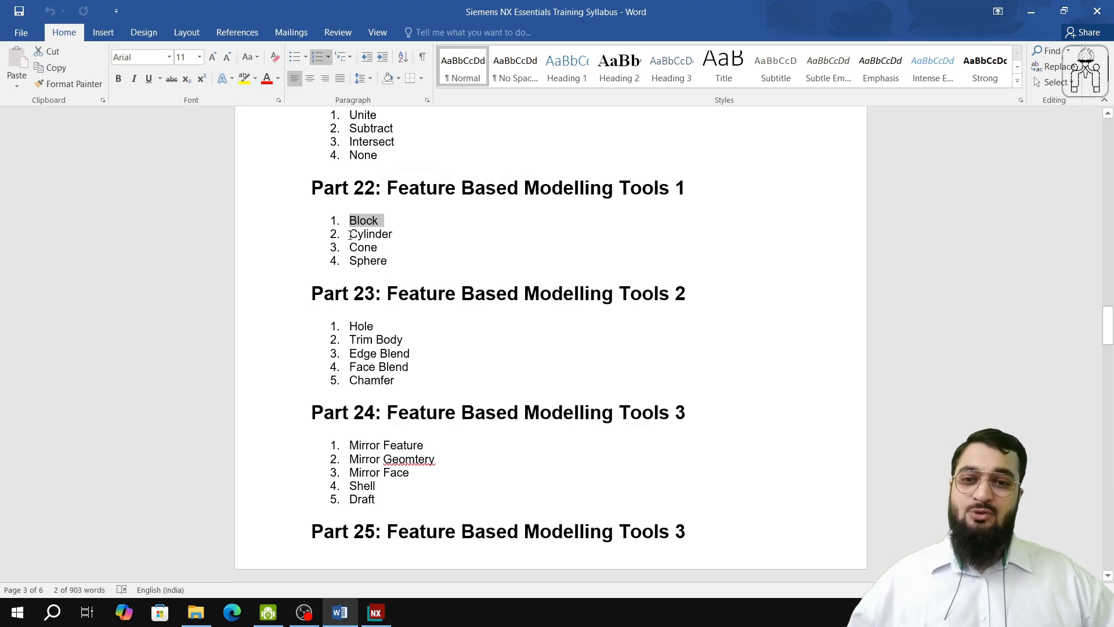
{"action": "left_click_drag", "start_coordinate": [350, 235], "coordinate": [392, 243]}
{"action": "left_click", "coordinate": [359, 258]}
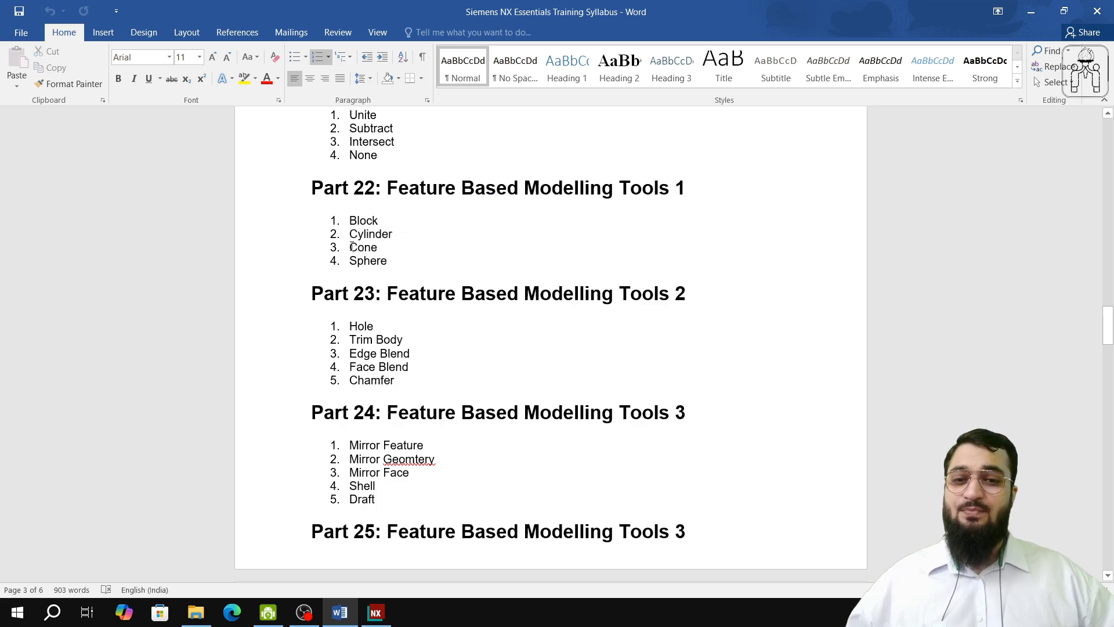
{"action": "left_click_drag", "start_coordinate": [350, 247], "coordinate": [377, 255]}
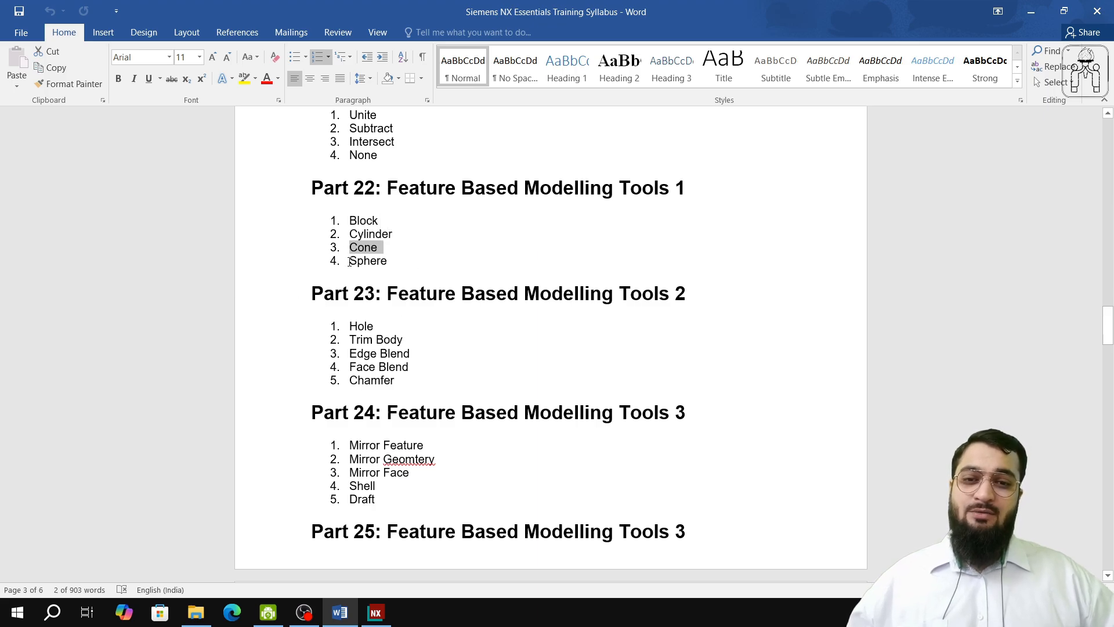
{"action": "left_click_drag", "start_coordinate": [351, 261], "coordinate": [394, 267]}
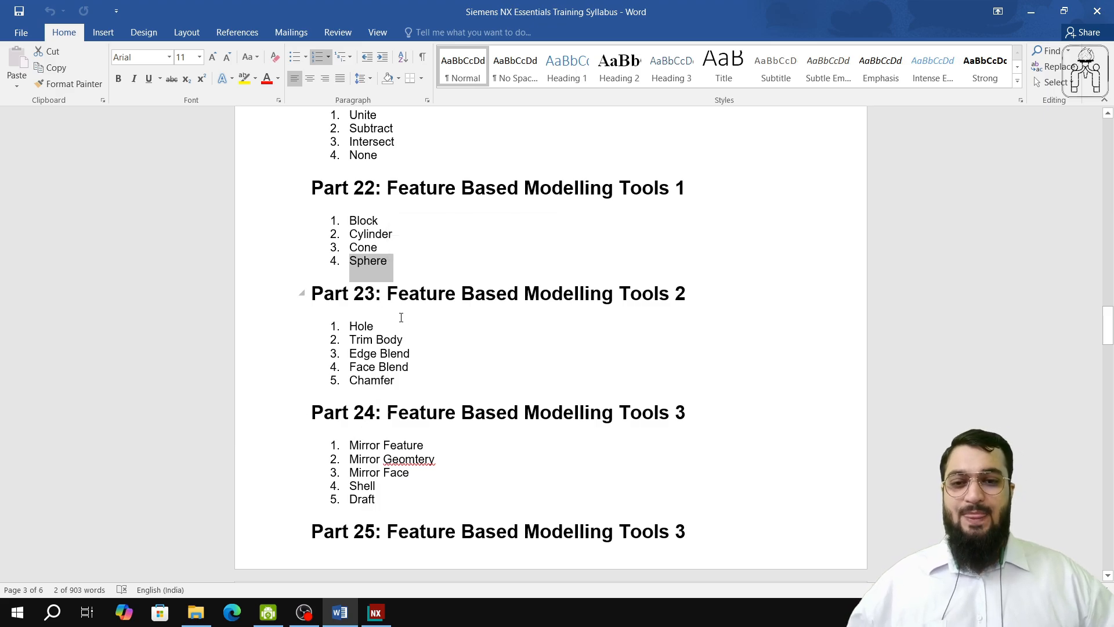
{"action": "left_click", "coordinate": [268, 612]}
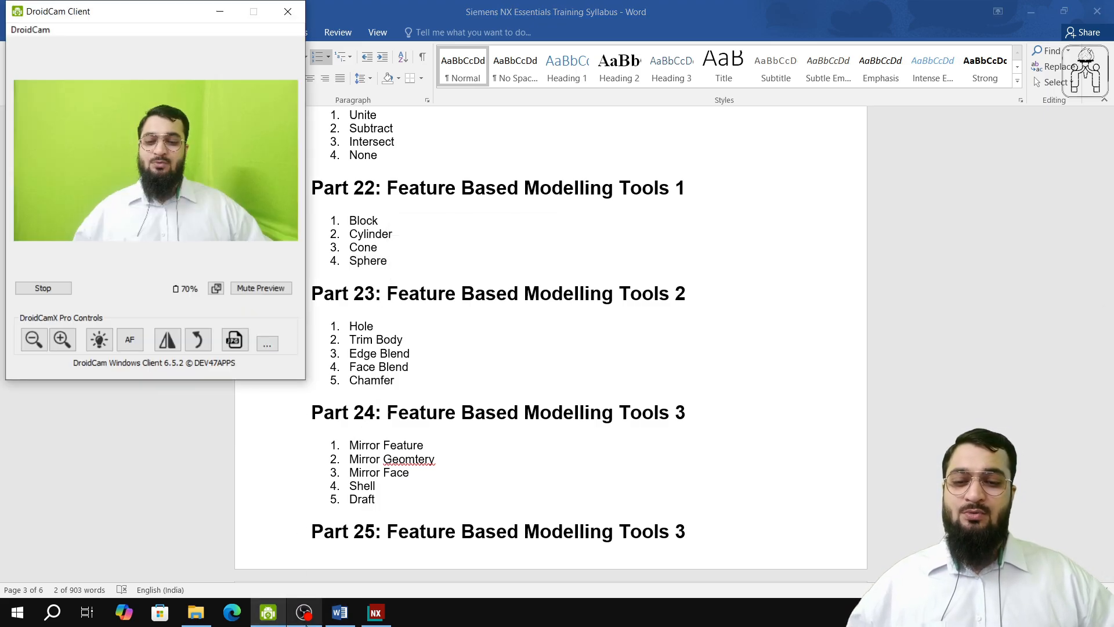
{"action": "mouse_move", "coordinate": [310, 622]}
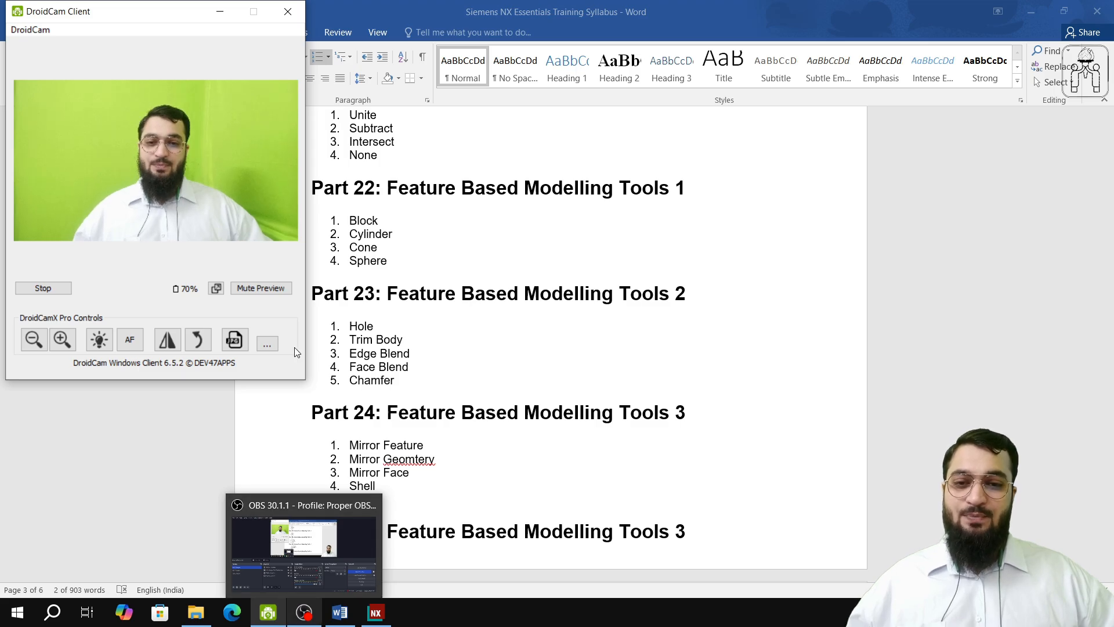
{"action": "left_click", "coordinate": [371, 339]}
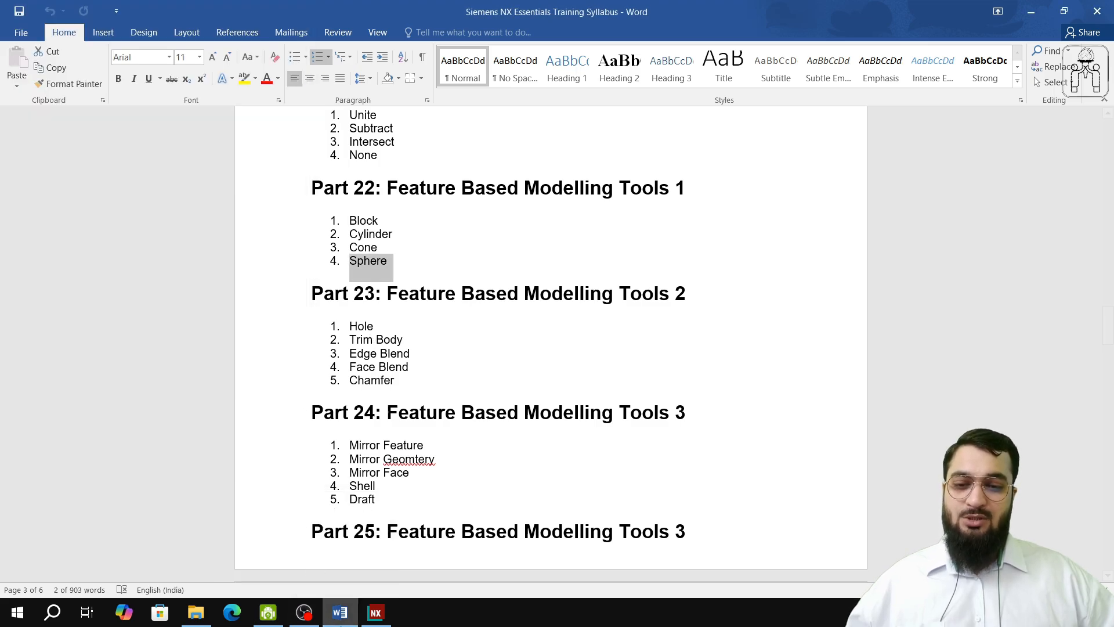
{"action": "scroll", "coordinate": [390, 431], "scroll_direction": "up", "scroll_amount": 7}
{"action": "scroll", "coordinate": [390, 431], "scroll_direction": "up", "scroll_amount": 8}
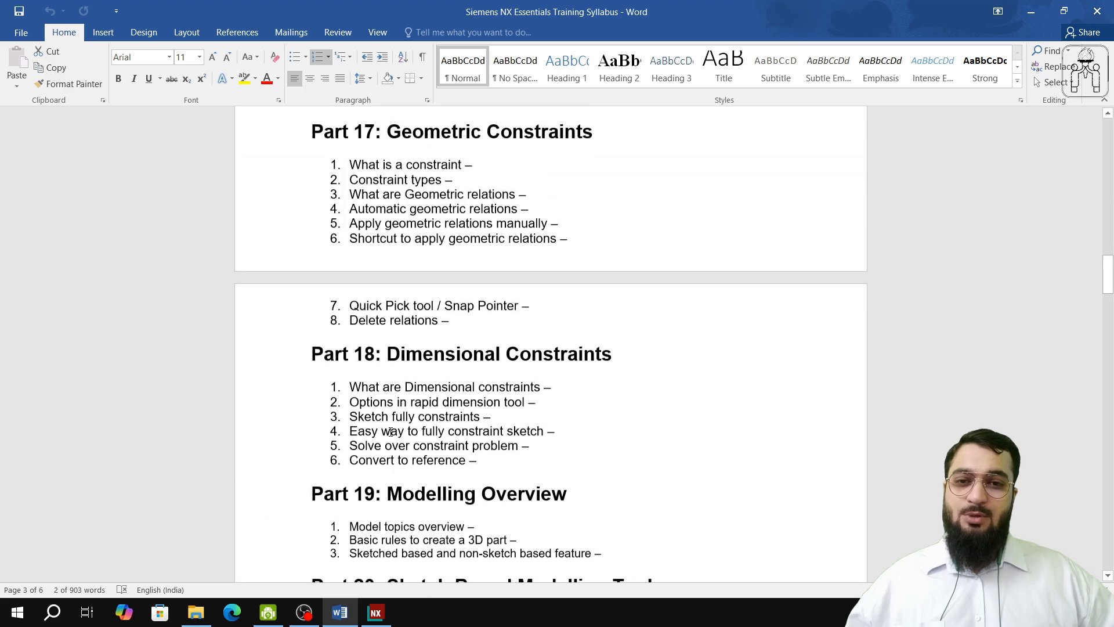
{"action": "scroll", "coordinate": [390, 431], "scroll_direction": "up", "scroll_amount": 8}
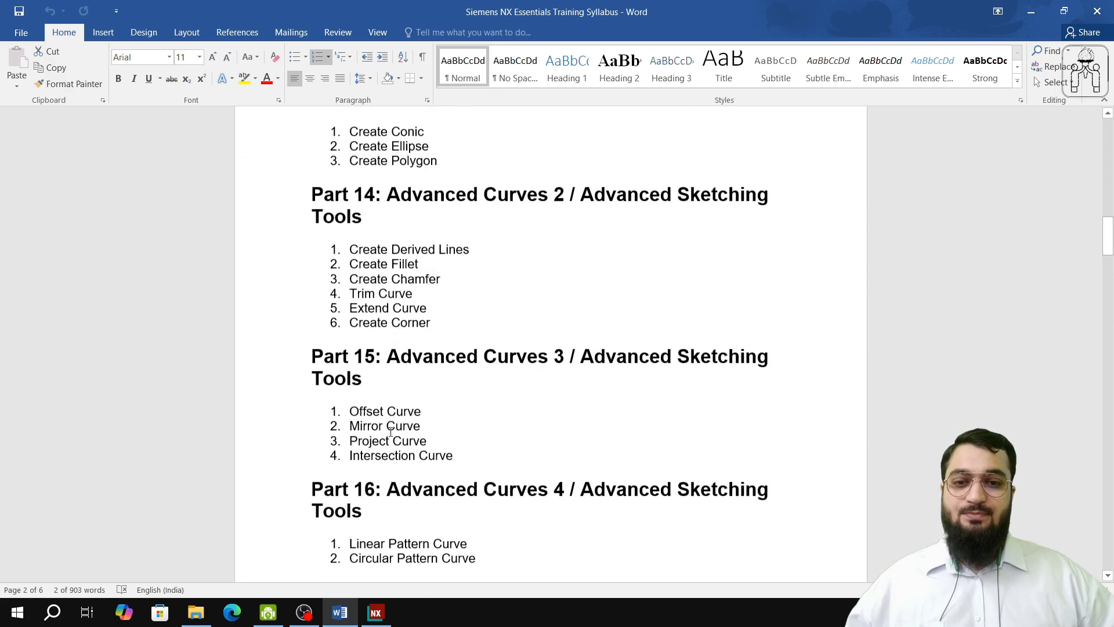
{"action": "scroll", "coordinate": [390, 431], "scroll_direction": "up", "scroll_amount": 7}
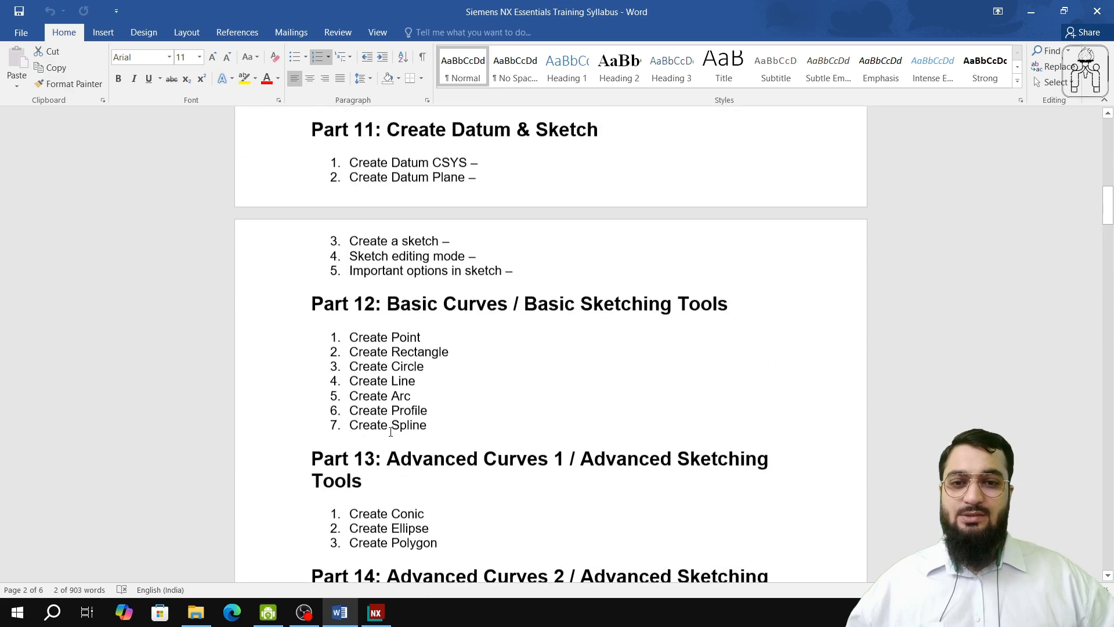
{"action": "scroll", "coordinate": [399, 472], "scroll_direction": "down", "scroll_amount": 5}
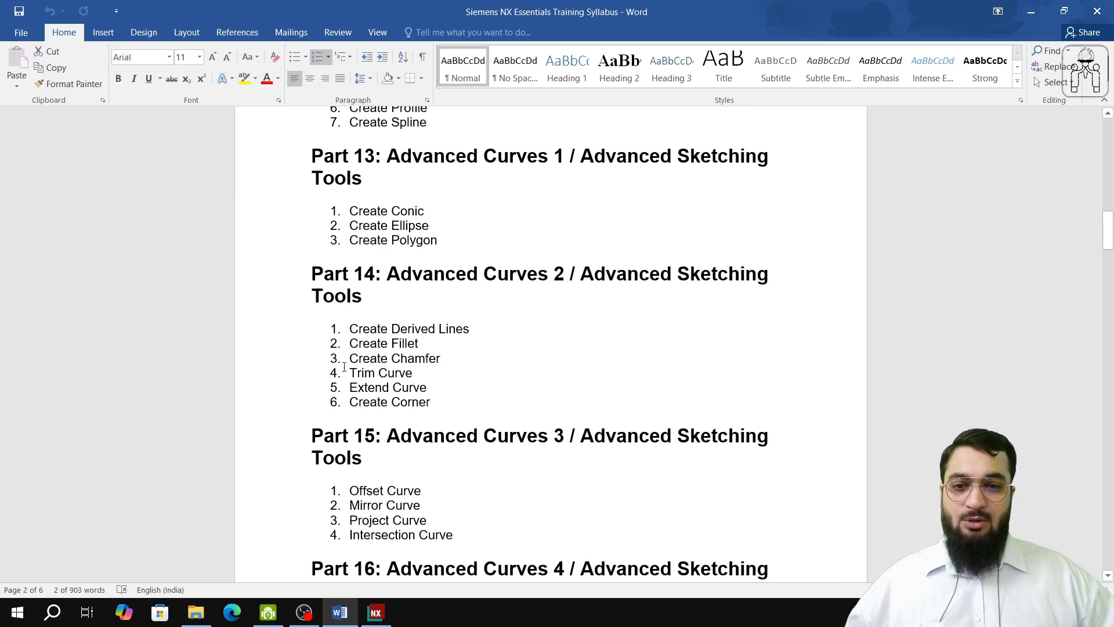